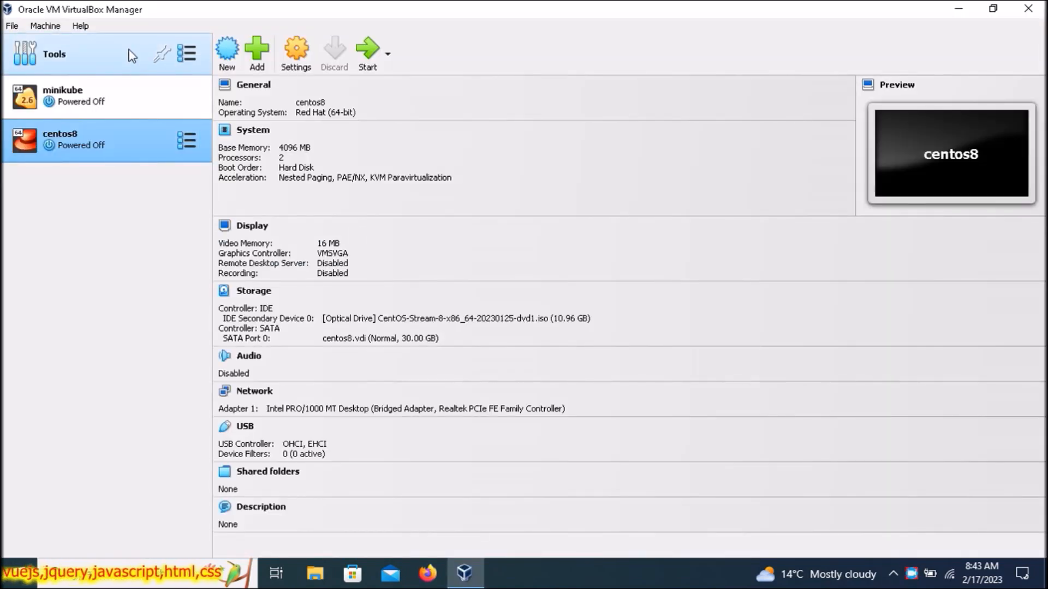
- Switch from centos8's details to the global Tools welcome page
left_click(129, 52)
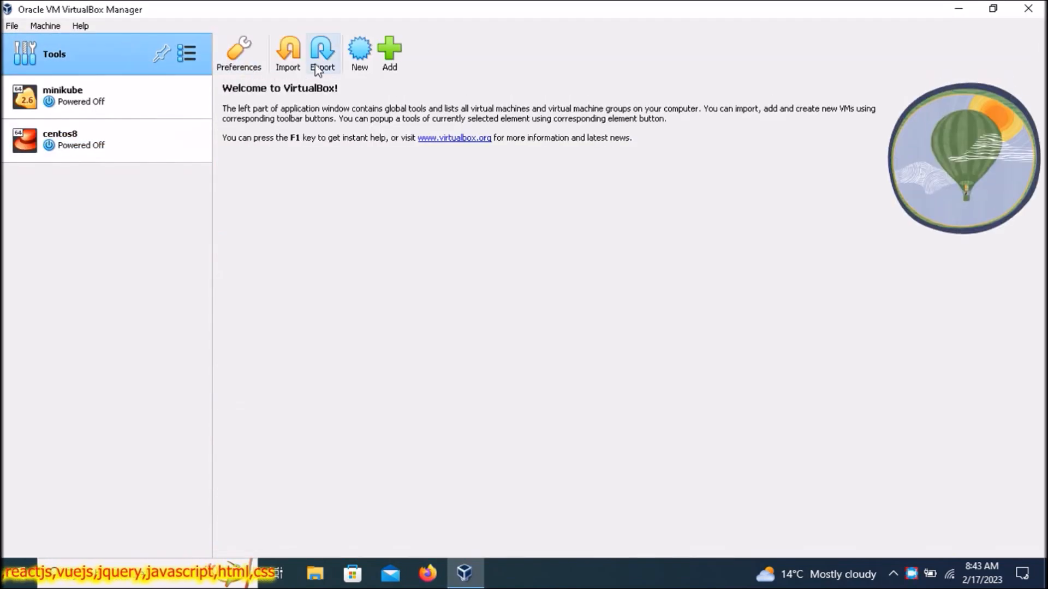
- Start a new virtual machine named kali-linux and view the ISO image choices
left_click(361, 57)
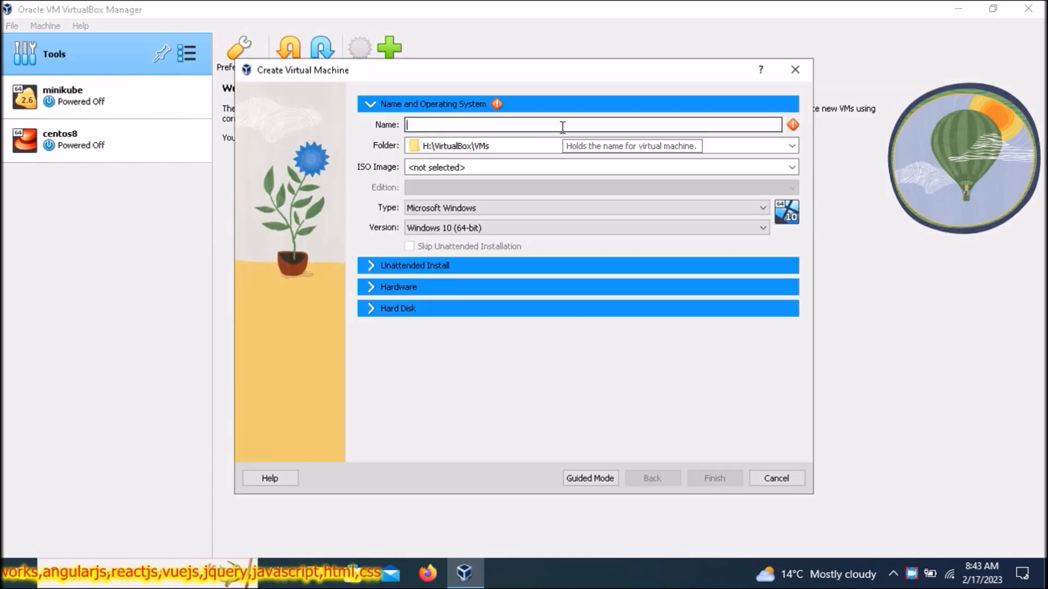
type("kali")
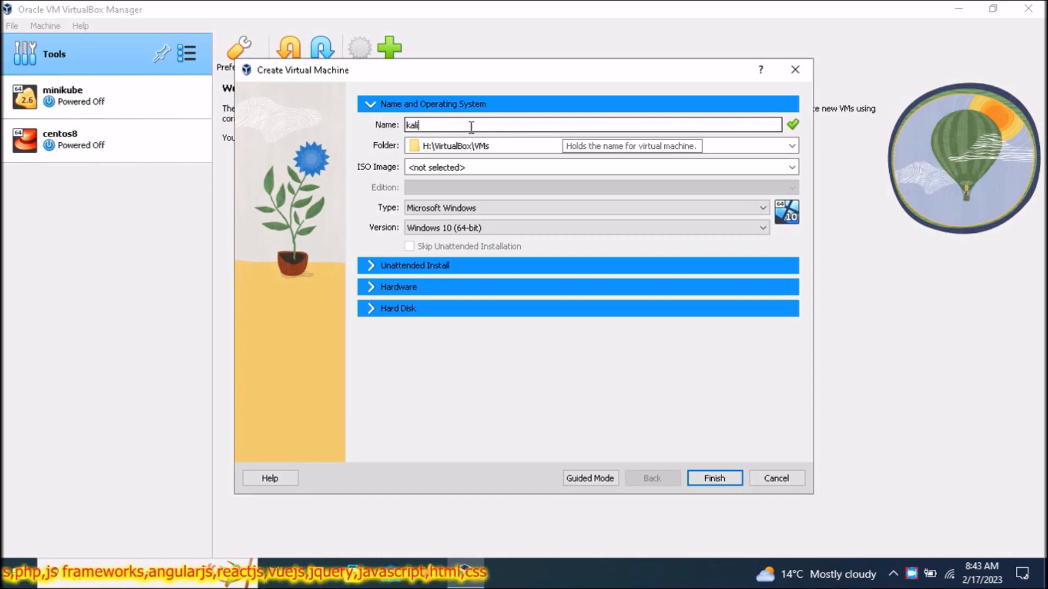
type("-l")
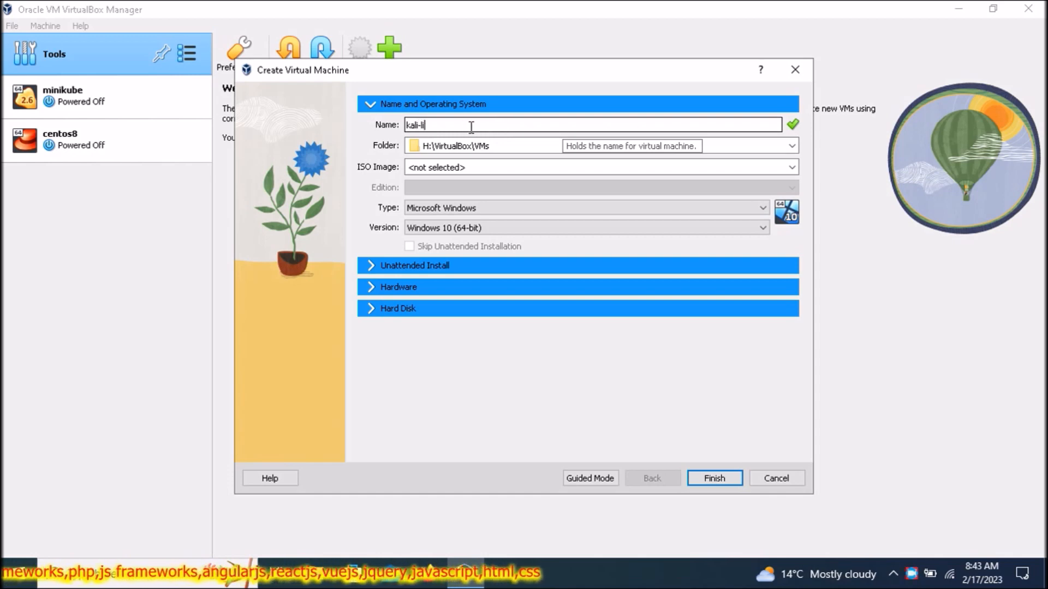
type("inux")
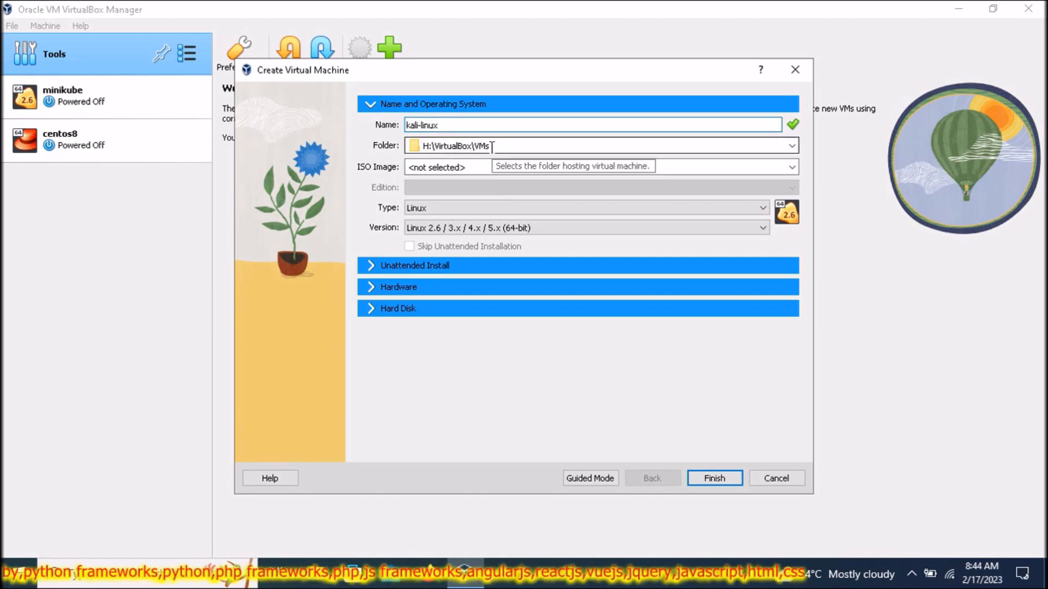
left_click(792, 167)
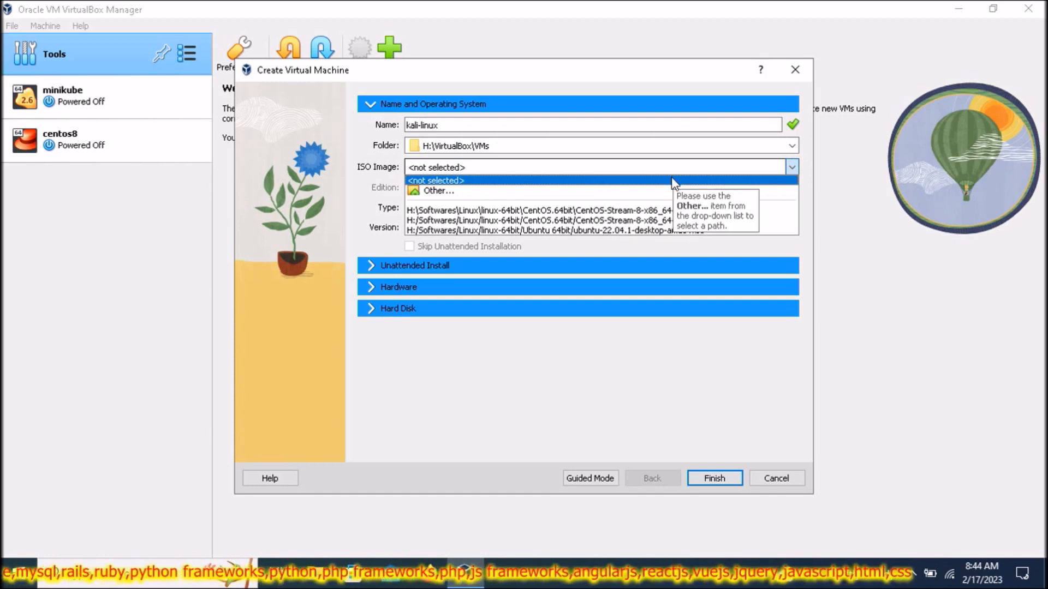
- Attach kali-linux-2022.4-installer-amd64.iso from the kali-linux64bit folder as the machine's ISO
left_click(481, 191)
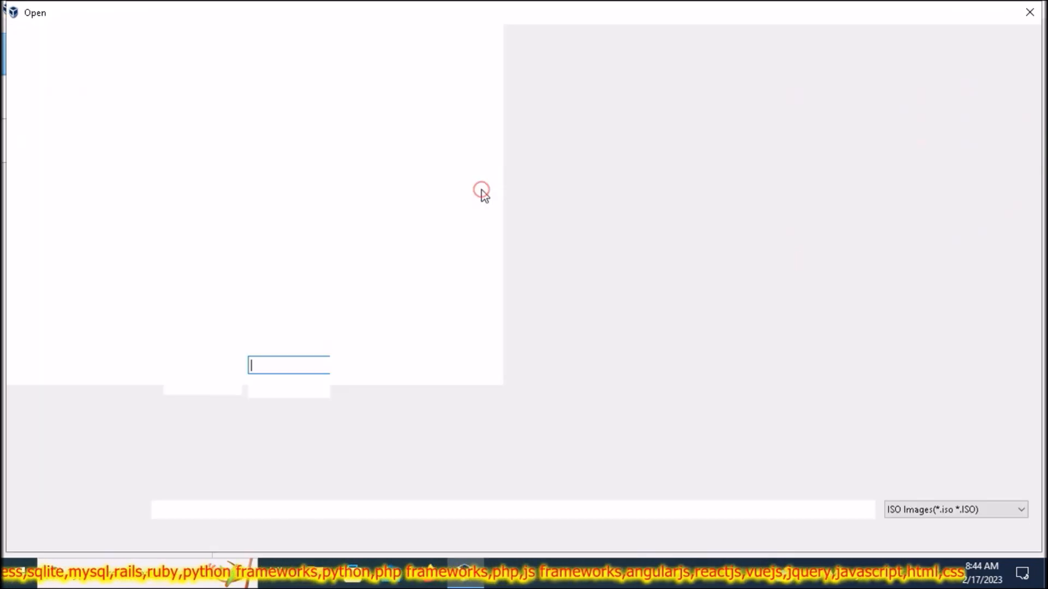
key("alt+Up")
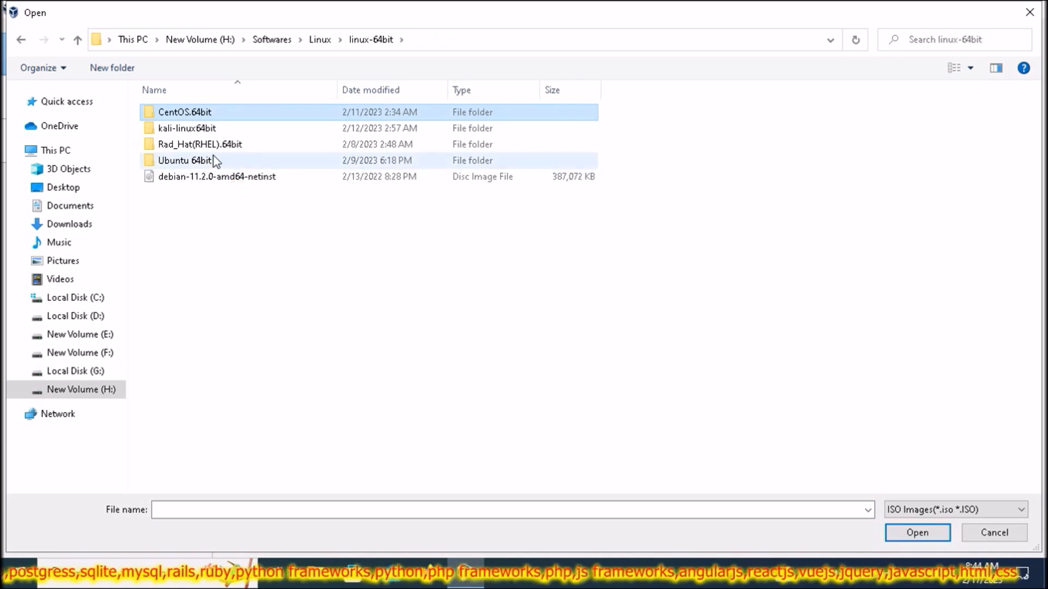
double_click(233, 127)
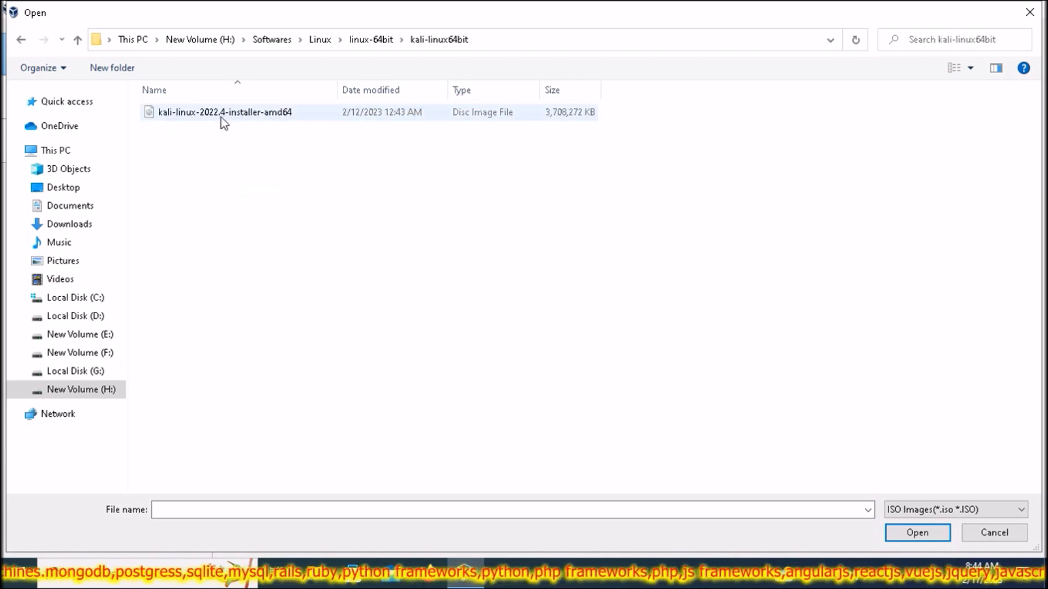
left_click(237, 120)
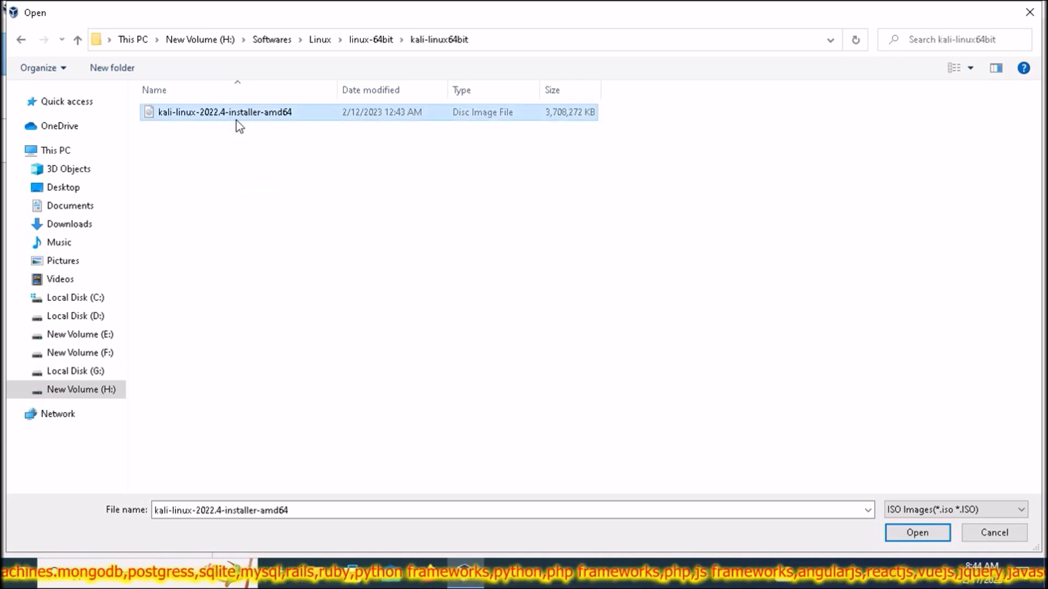
left_click(917, 534)
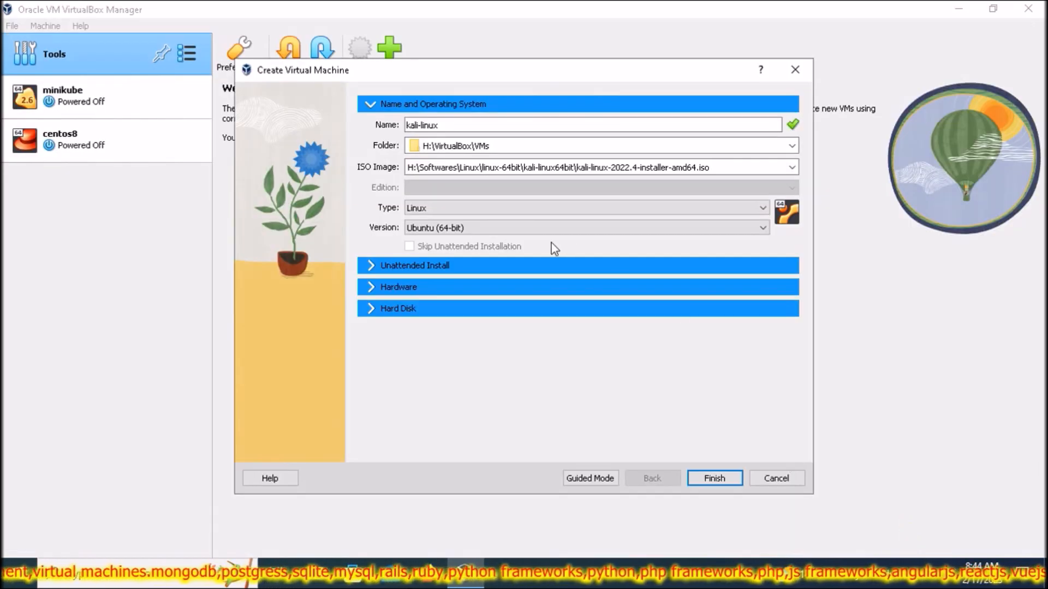
- Set the version to Other Linux (64-bit) and expand the Unattended Install options
left_click(706, 229)
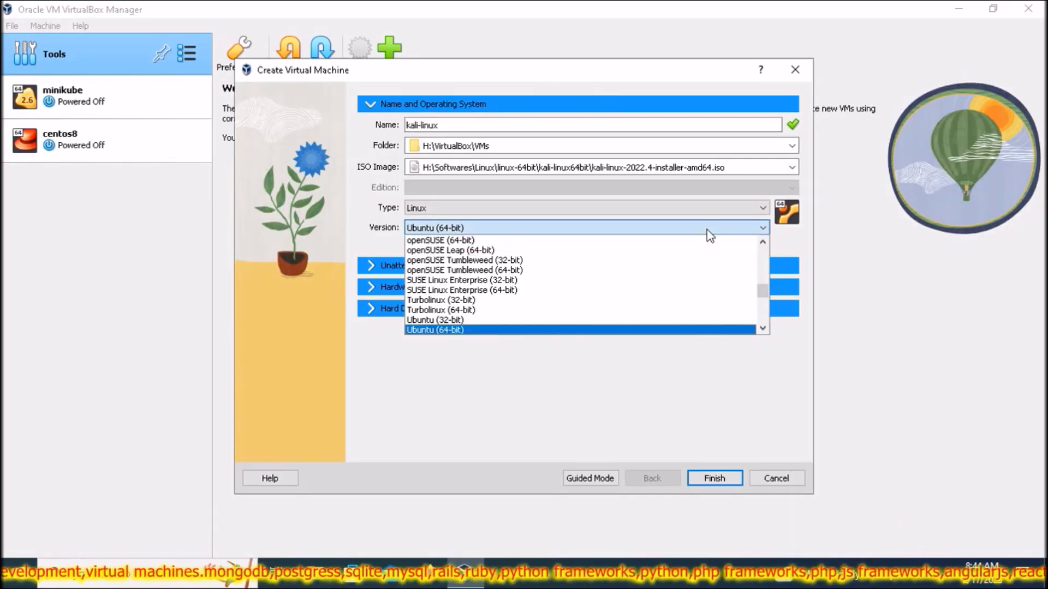
left_click(462, 331)
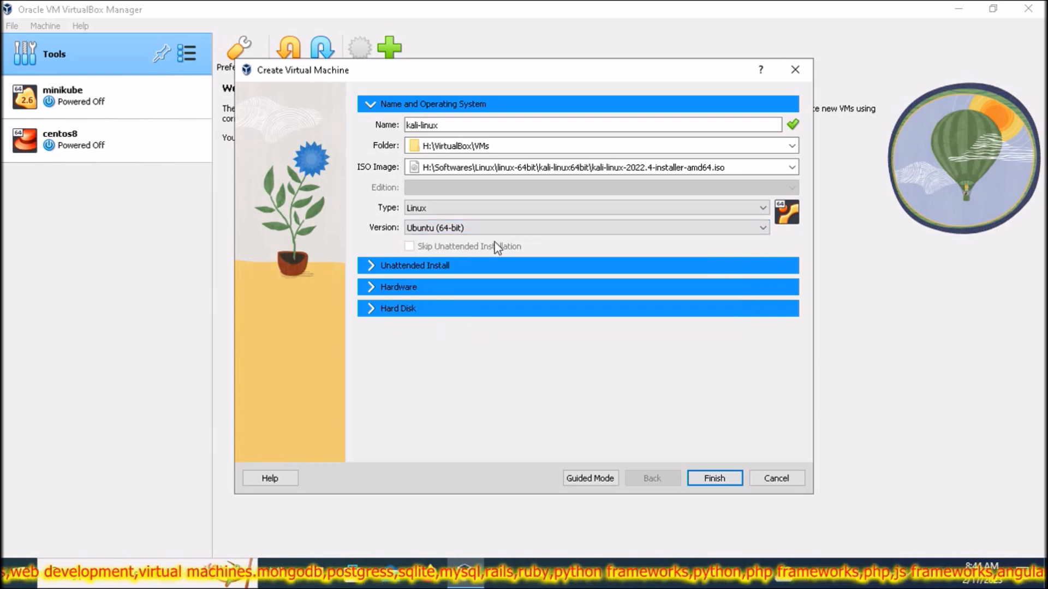
left_click(515, 228)
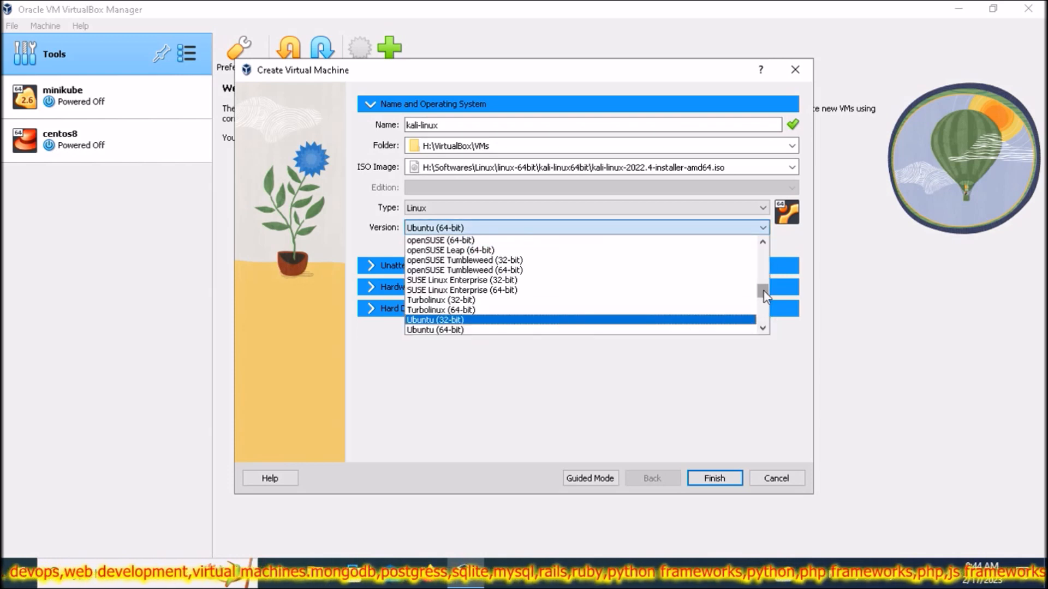
scroll(764, 290, "down", 10)
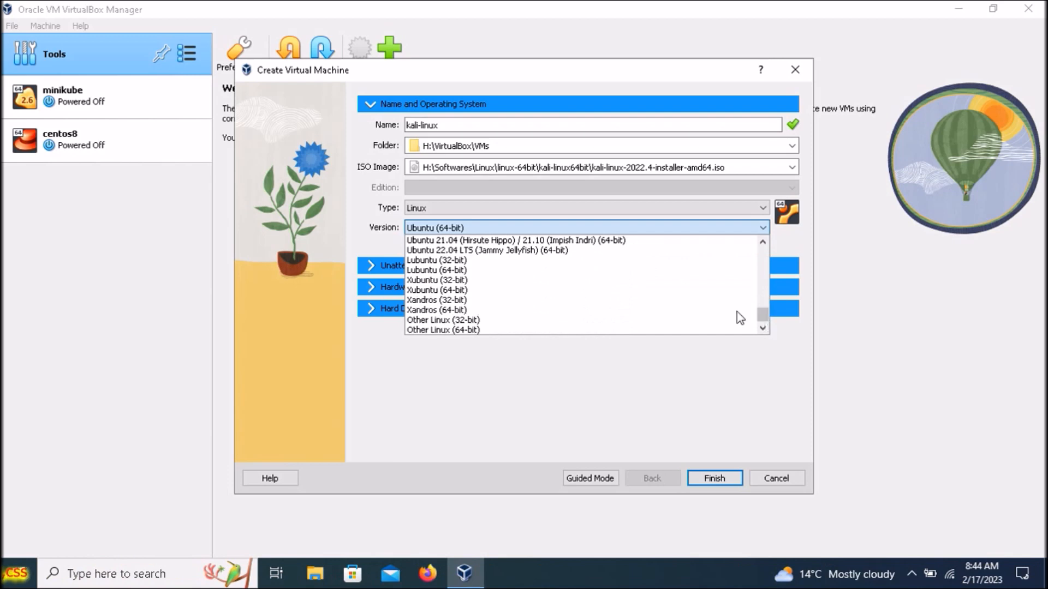
left_click(471, 331)
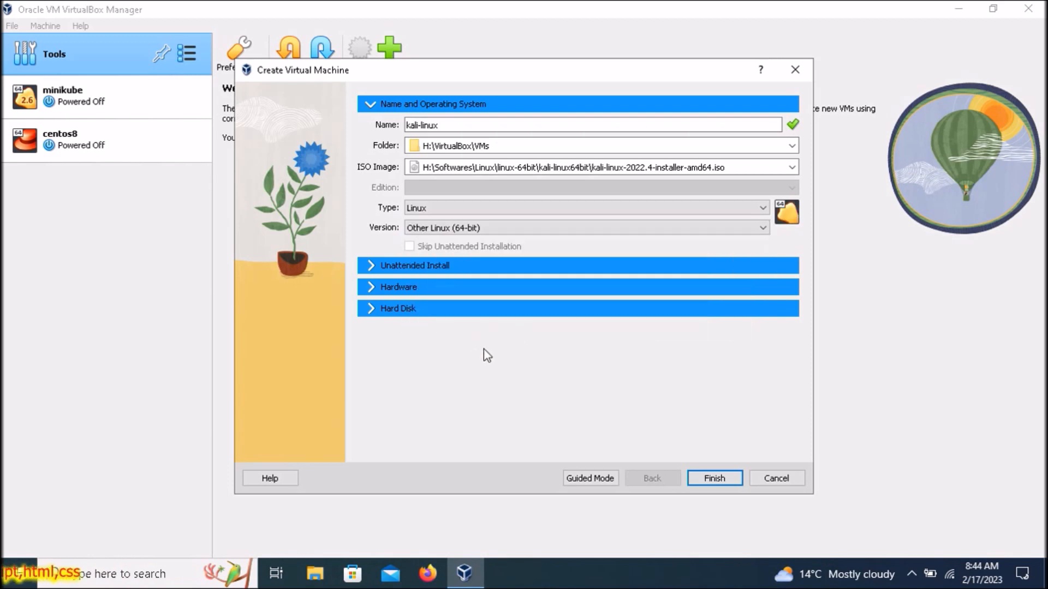
left_click(374, 266)
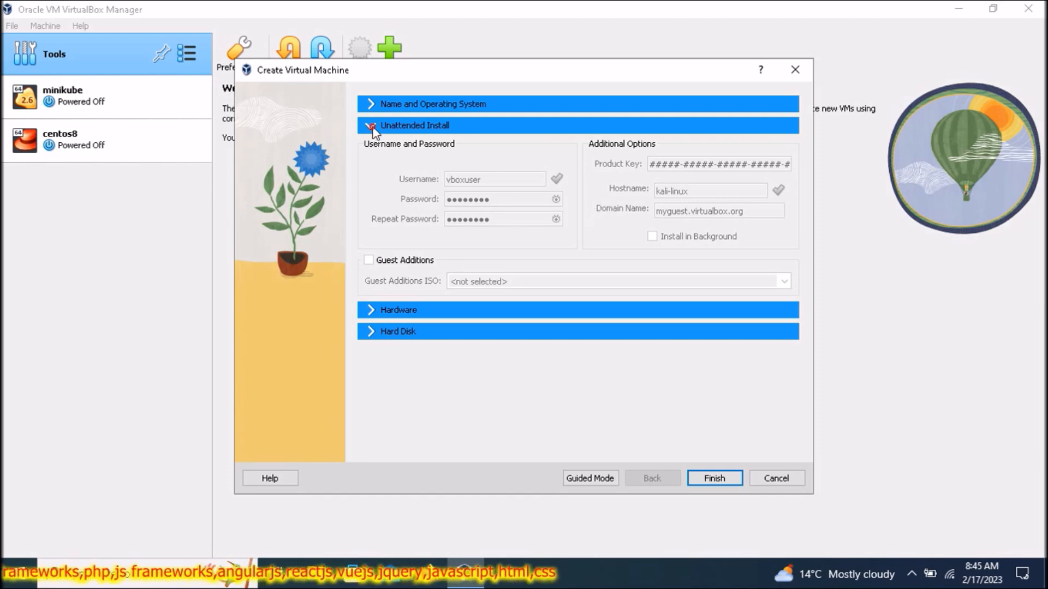
- Revisit Name and Operating System and Unattended Install, then show Hardware (512 MB, 1 CPU)
left_click(370, 107)
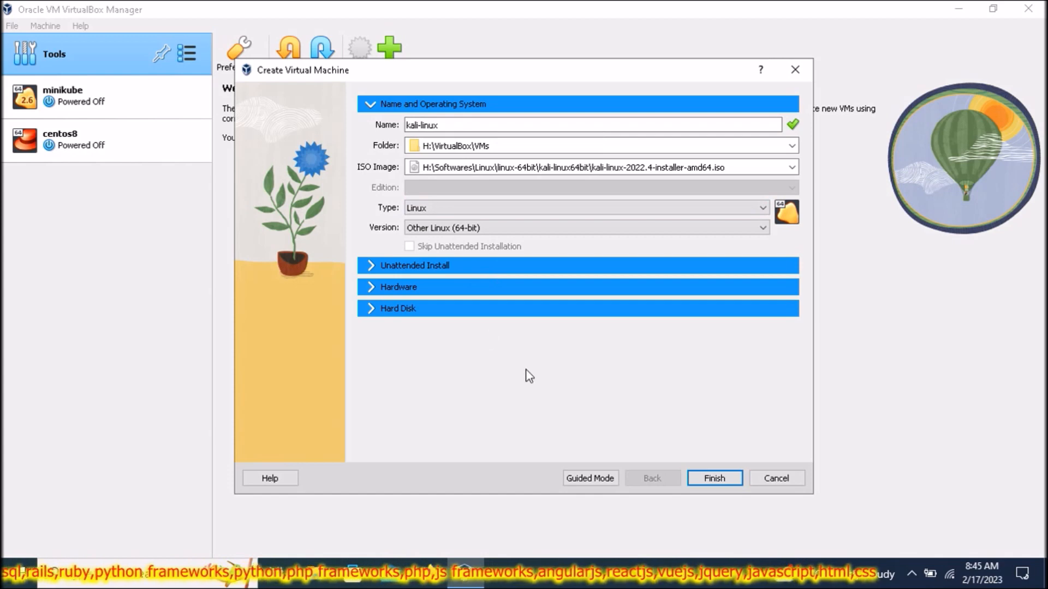
left_click(378, 271)
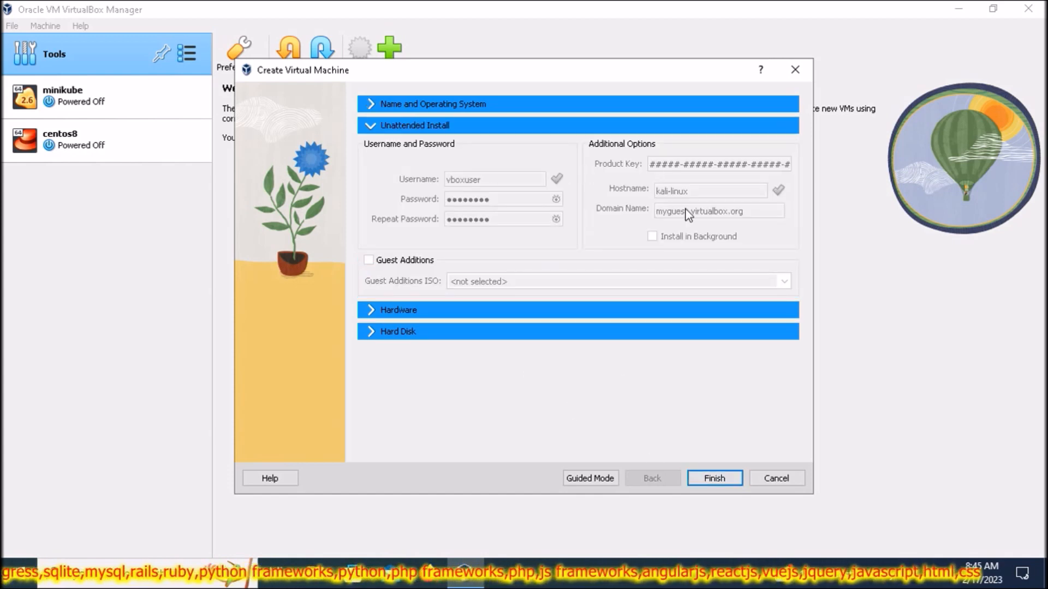
left_click(375, 310)
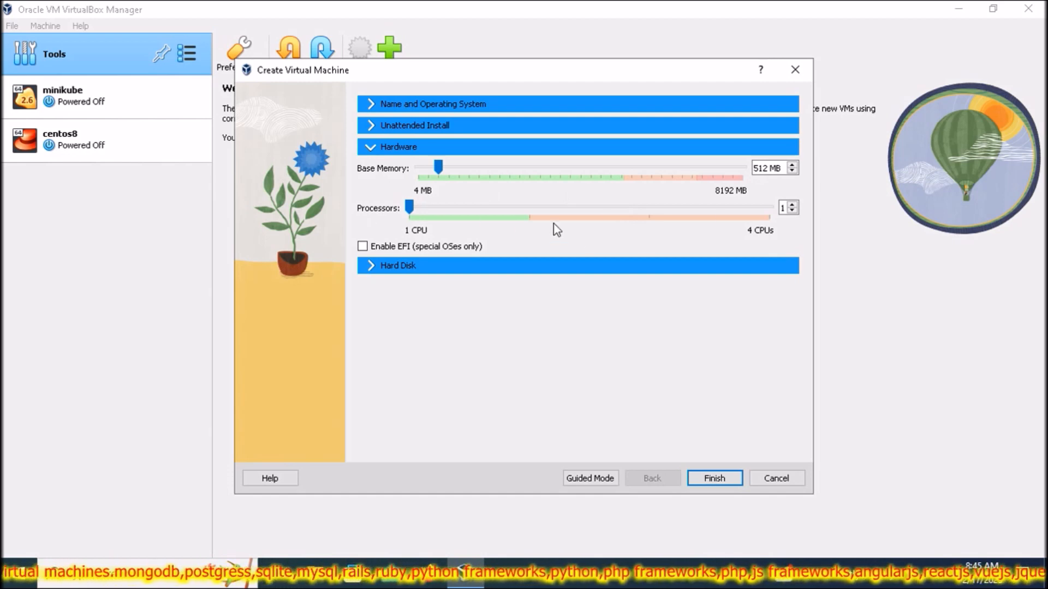
- Raise the processor count to 2 and expand the Hard Disk section
left_click(792, 204)
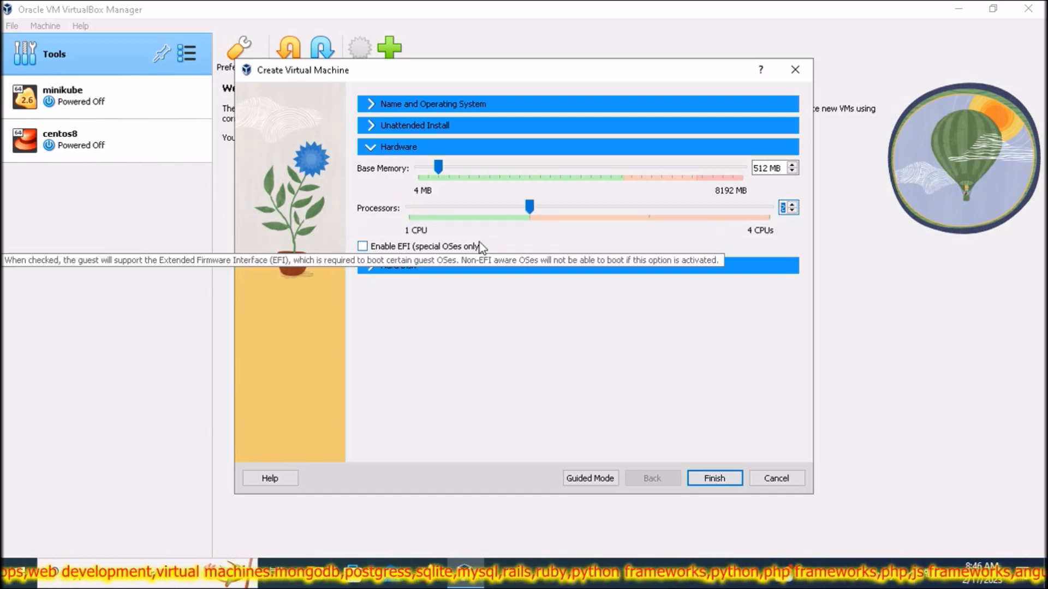
left_click(368, 266)
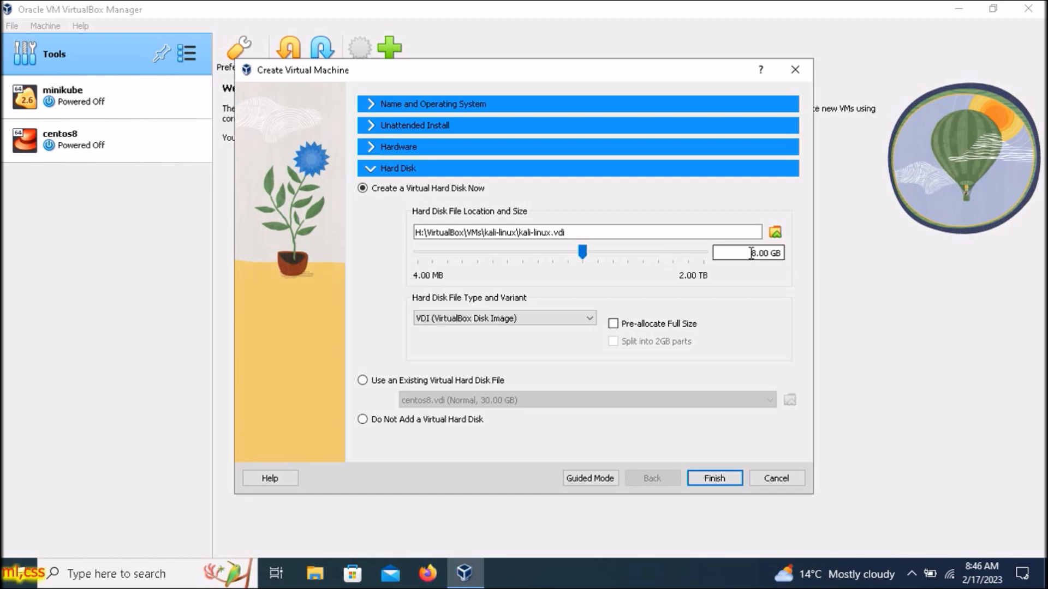
- Set the virtual disk size to 30.00 GB and finish creating kali-linux
key("BackSpace")
key("BackSpace")
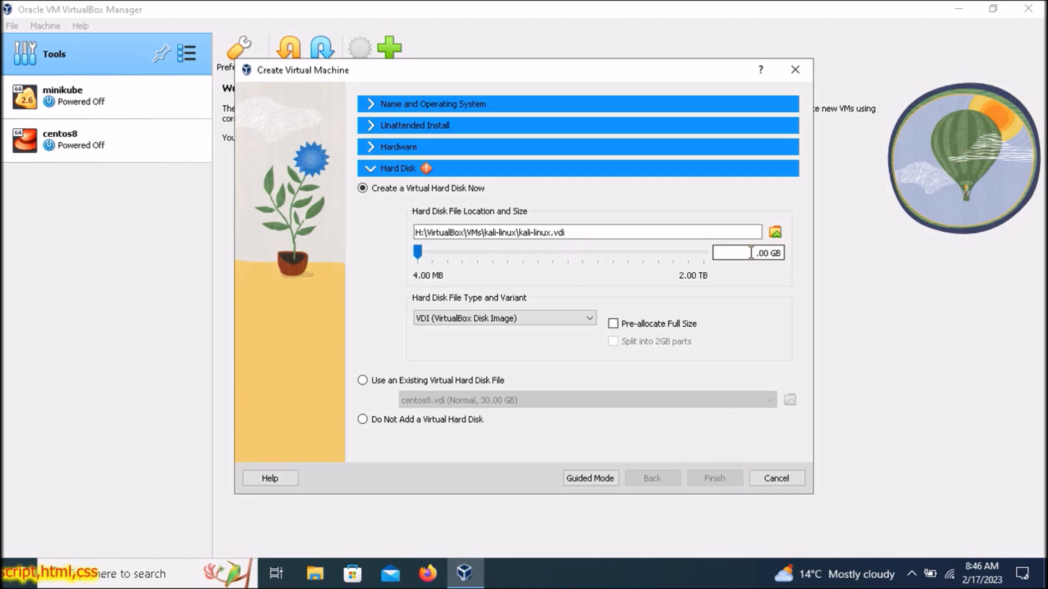
type("40.")
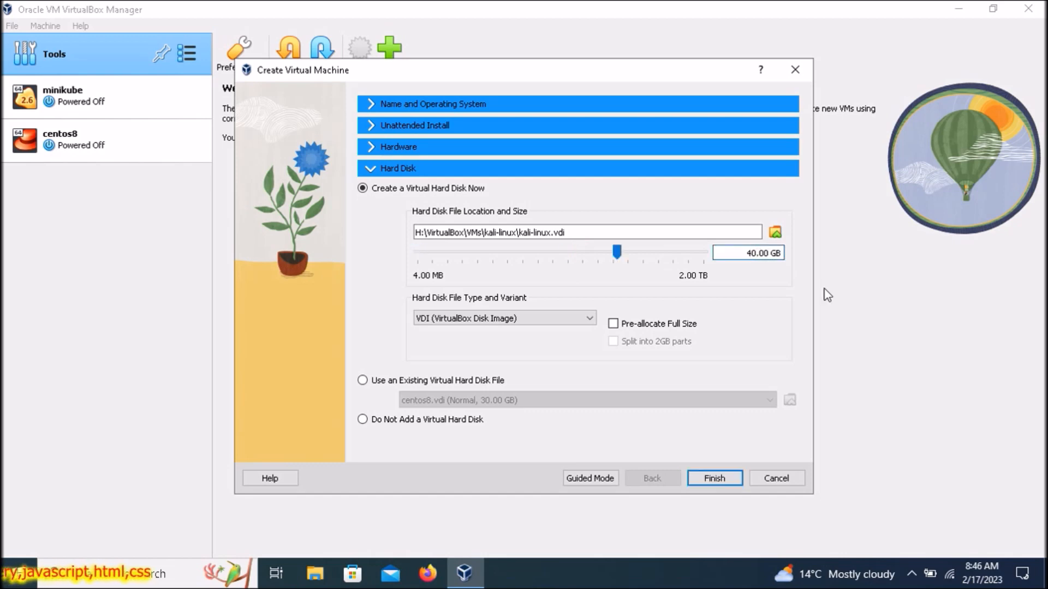
key("BackSpace")
key("BackSpace")
key("BackSpace")
type("30.")
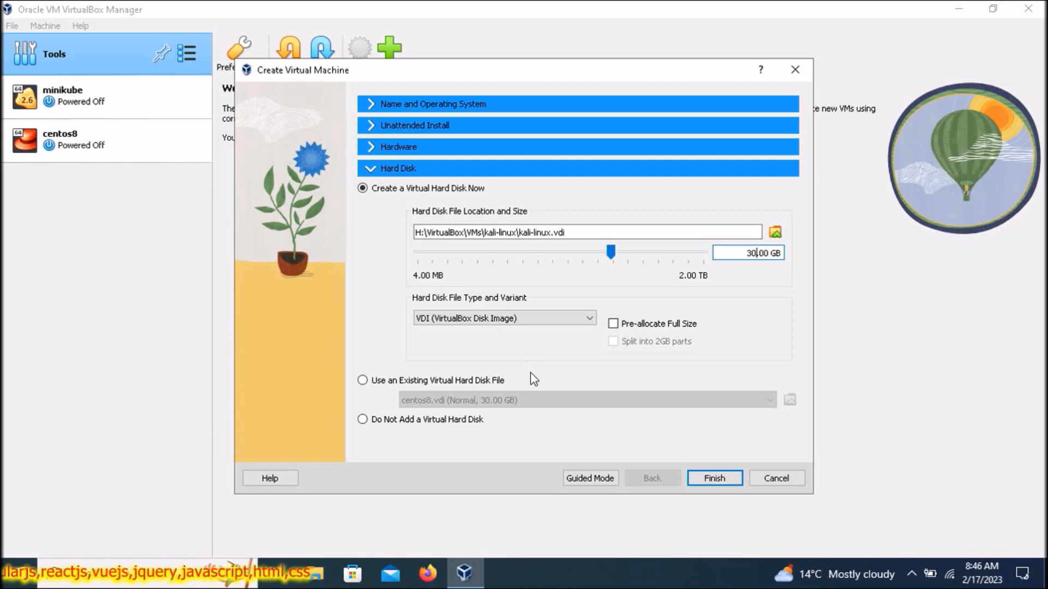
left_click(710, 481)
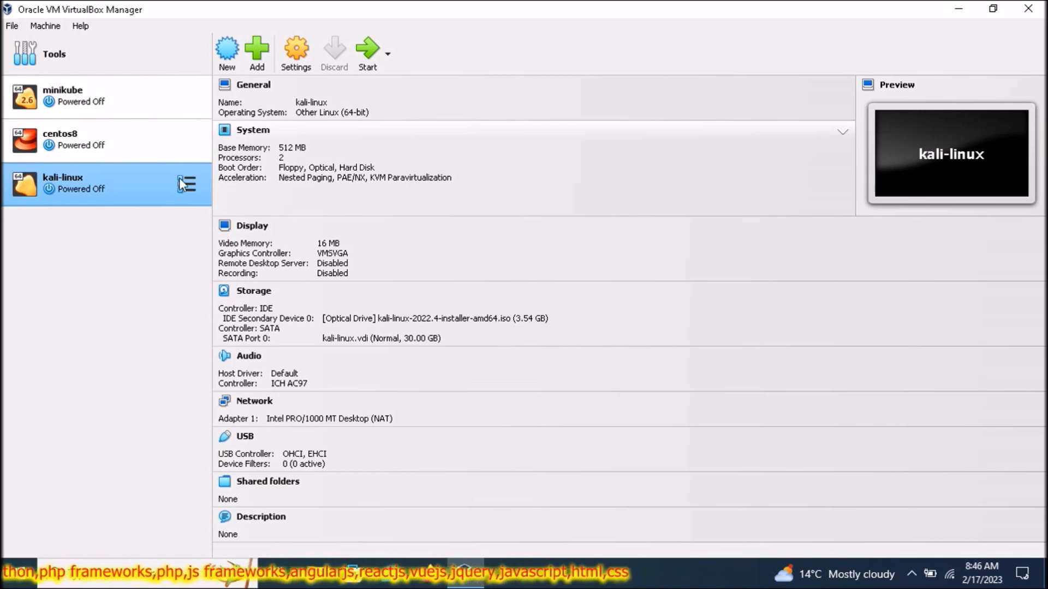
- Open the kali-linux machine's Settings dialog
right_click(146, 191)
key("Escape")
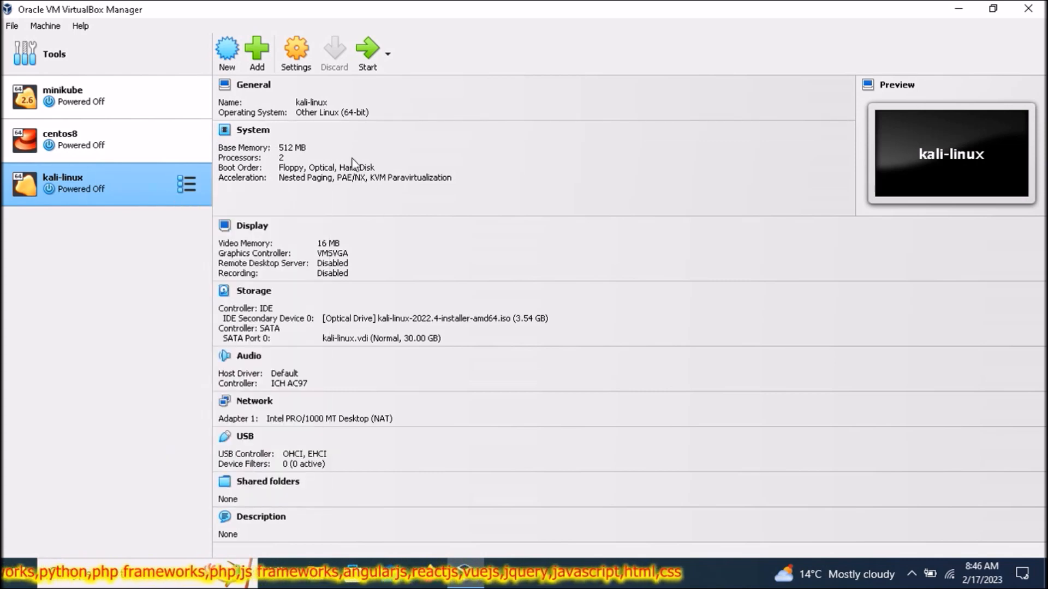
key("ctrl+s")
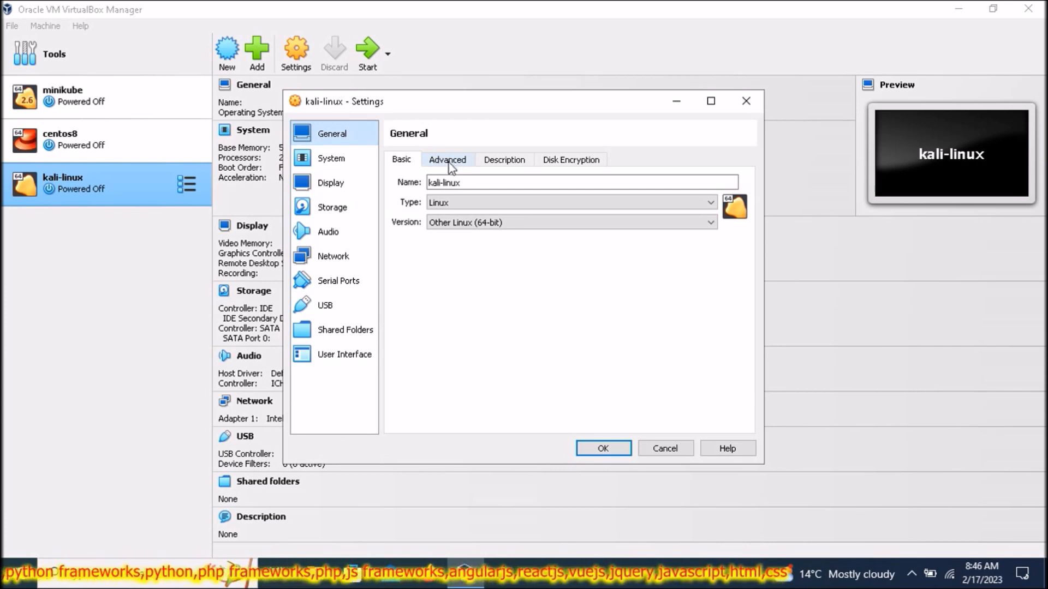
- Set Shared Clipboard and Drag'n'Drop to Bidirectional under General > Advanced
left_click(448, 161)
left_click(510, 204)
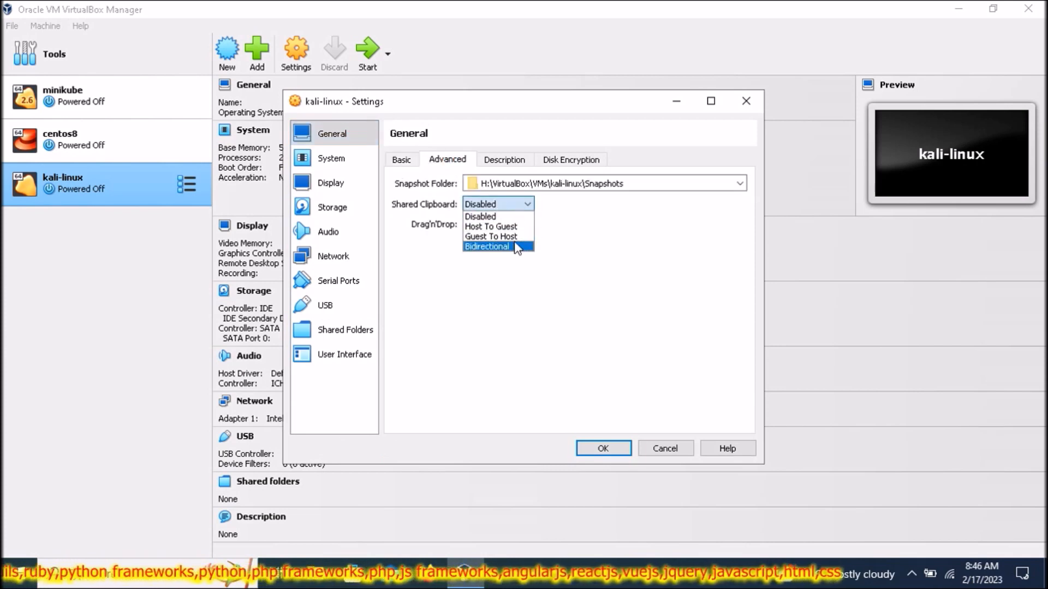
left_click(516, 244)
left_click(523, 232)
left_click(525, 266)
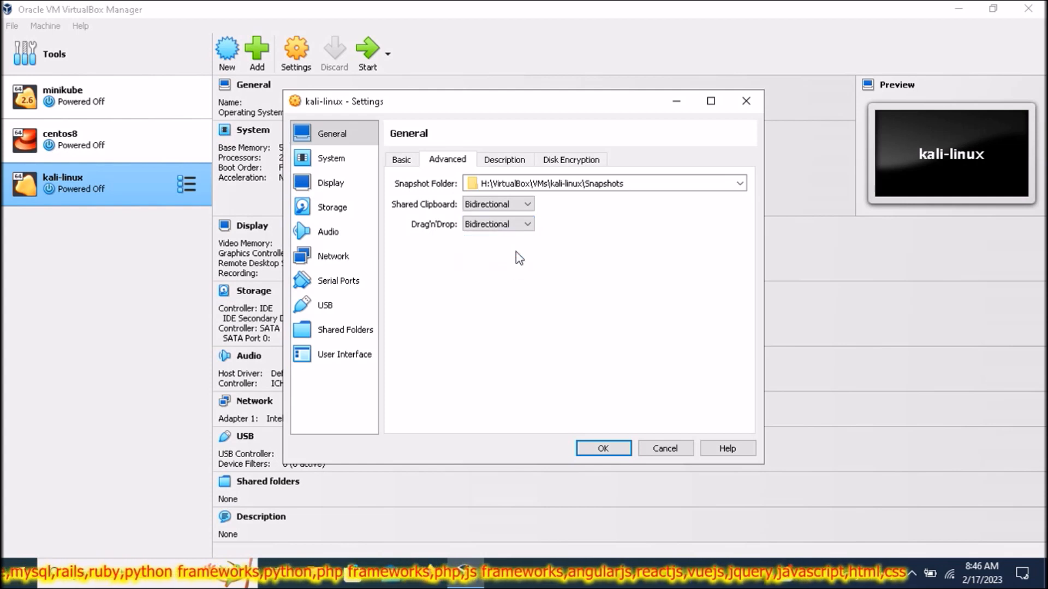
- Review the Description, Disk Encryption and Basic general settings, then go to System
left_click(498, 160)
left_click(562, 158)
left_click(516, 160)
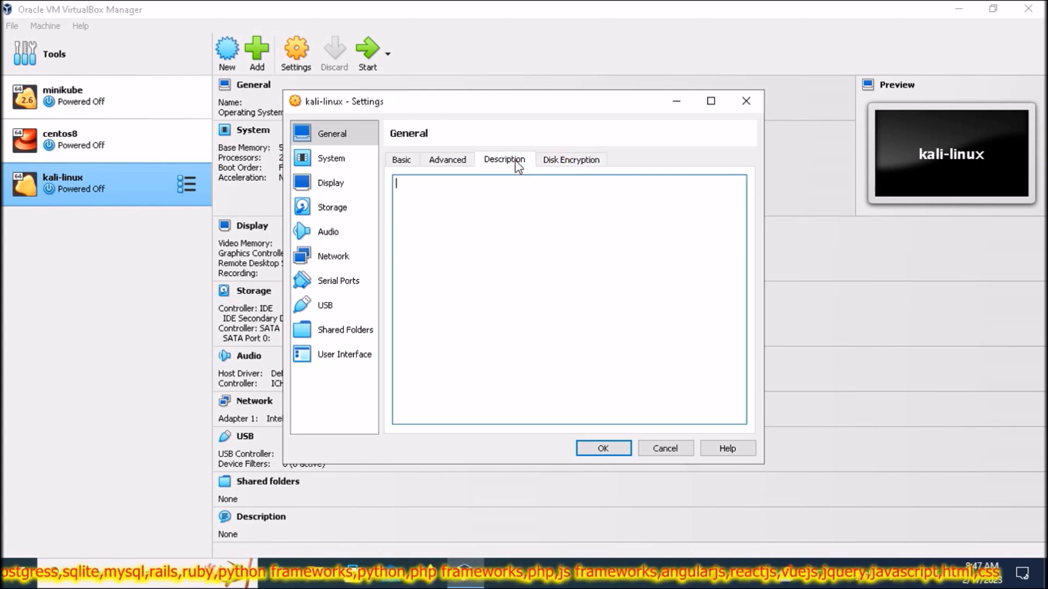
left_click(453, 162)
left_click(405, 165)
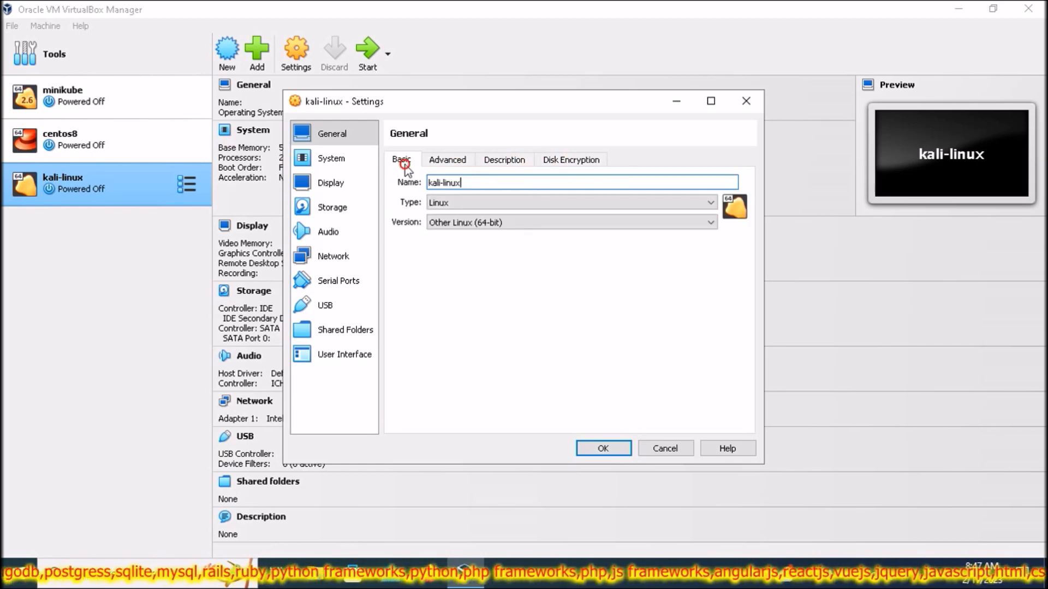
left_click(353, 157)
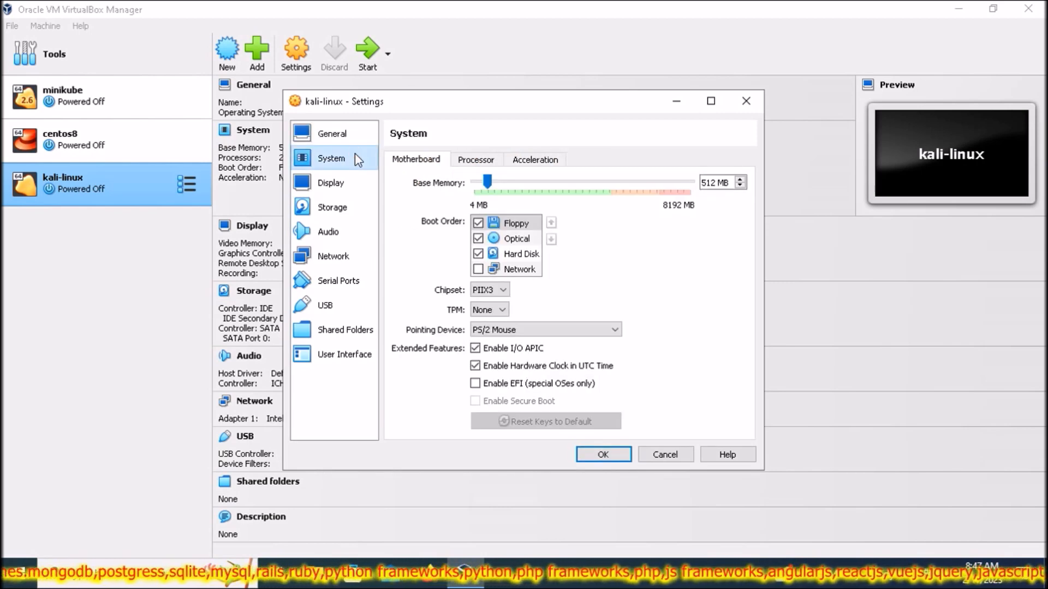
- Reorder boot devices to Optical, Hard Disk, Floppy, then check Processor and go to Display
left_click(521, 223)
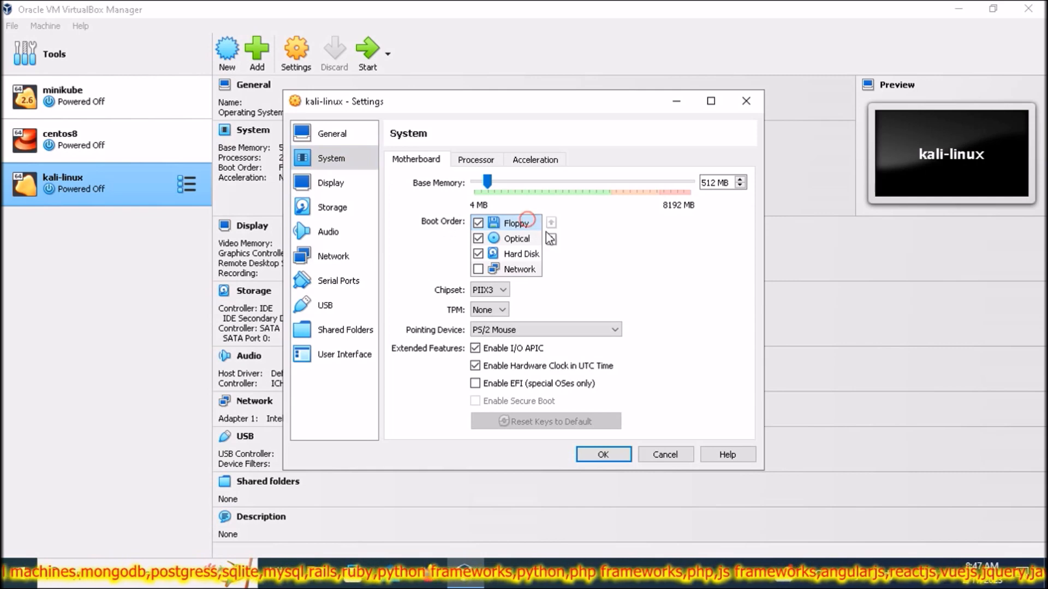
left_click(552, 239)
left_click(551, 238)
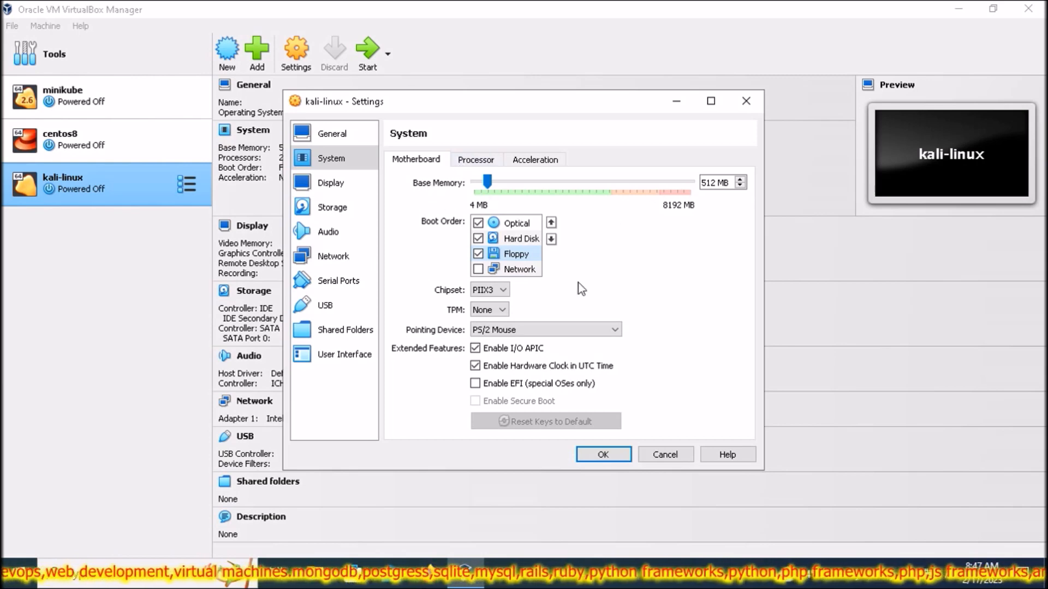
left_click(475, 159)
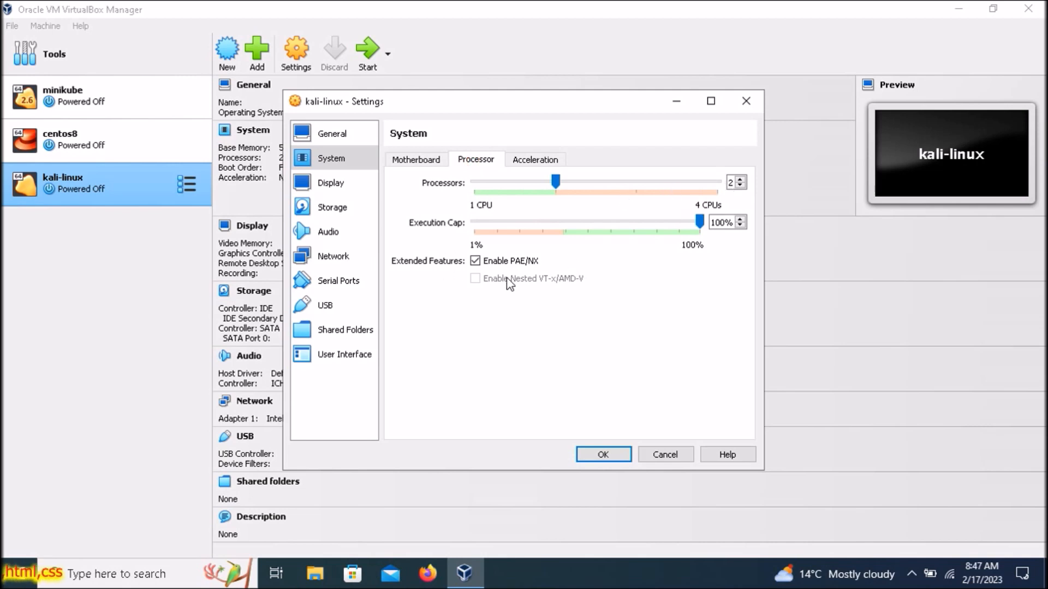
left_click(358, 183)
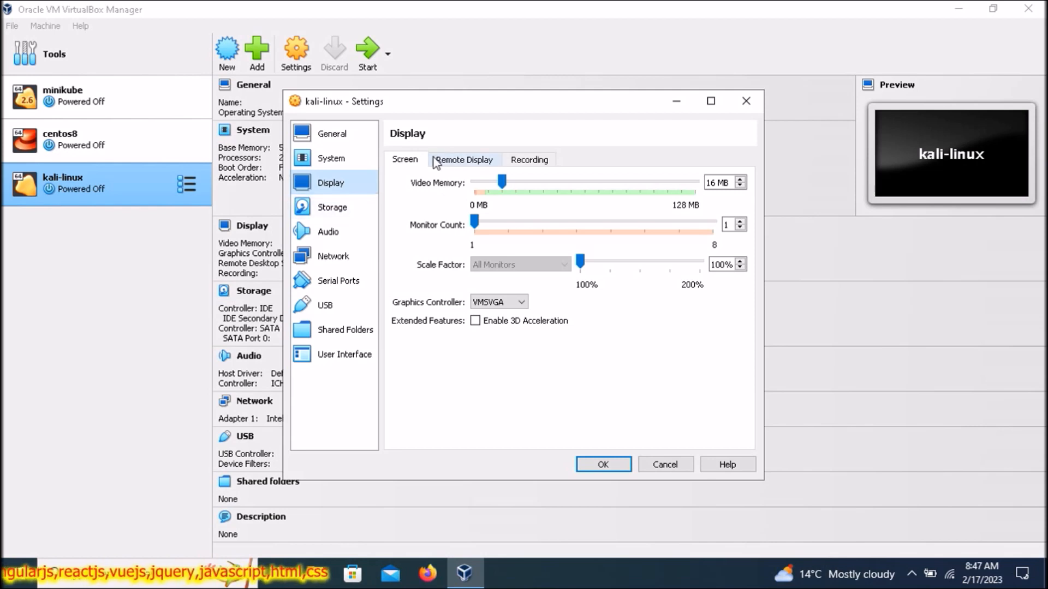
- Review Display, Storage, Audio, Network (kept on NAT), Serial Ports, USB and Shared Folders pages
left_click(450, 159)
left_click(405, 160)
left_click(344, 215)
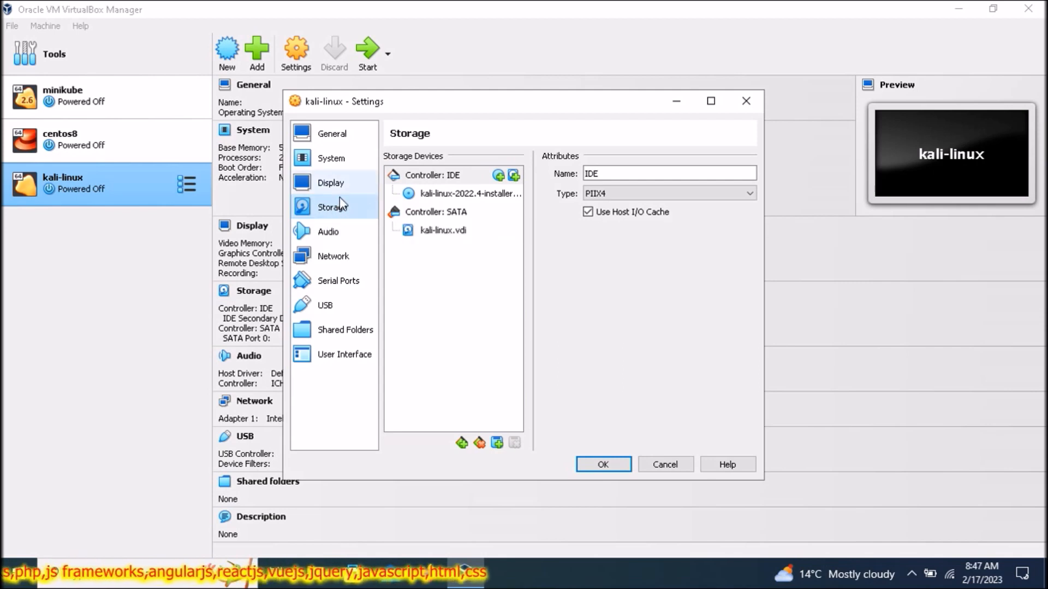
left_click(332, 232)
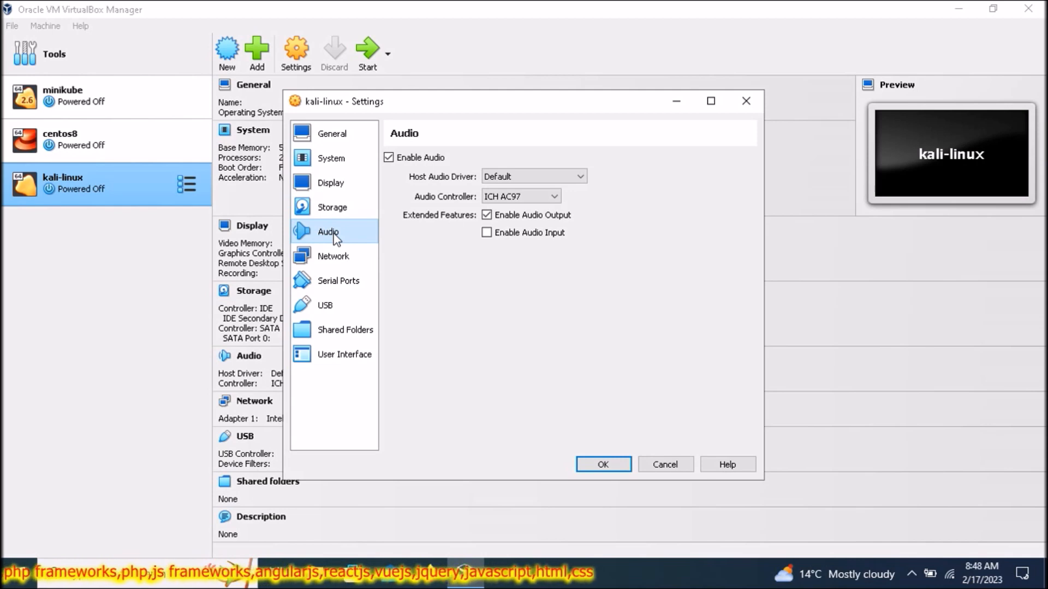
left_click(334, 257)
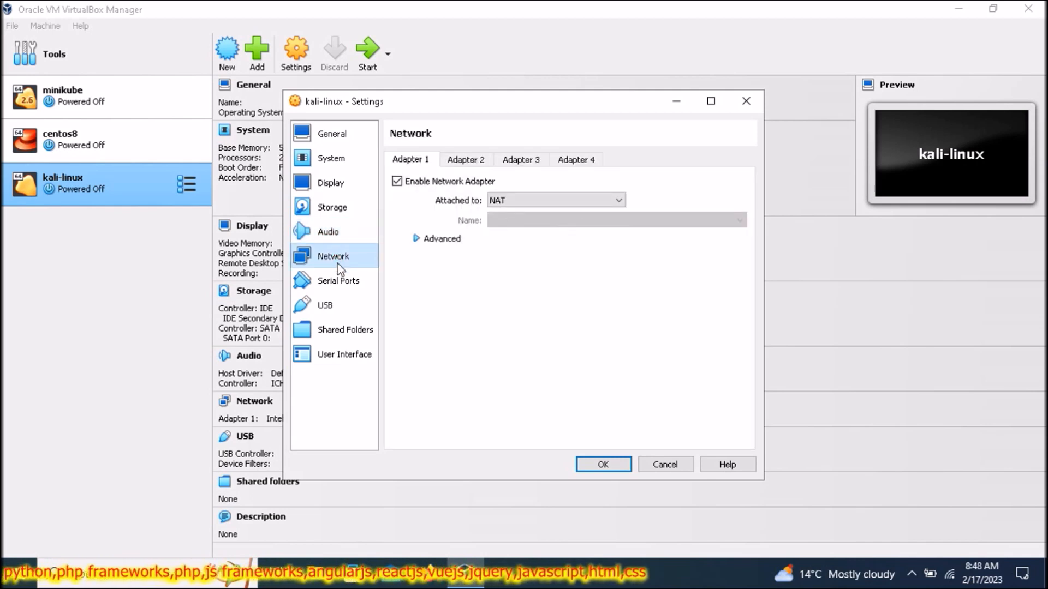
left_click(543, 200)
left_click(544, 199)
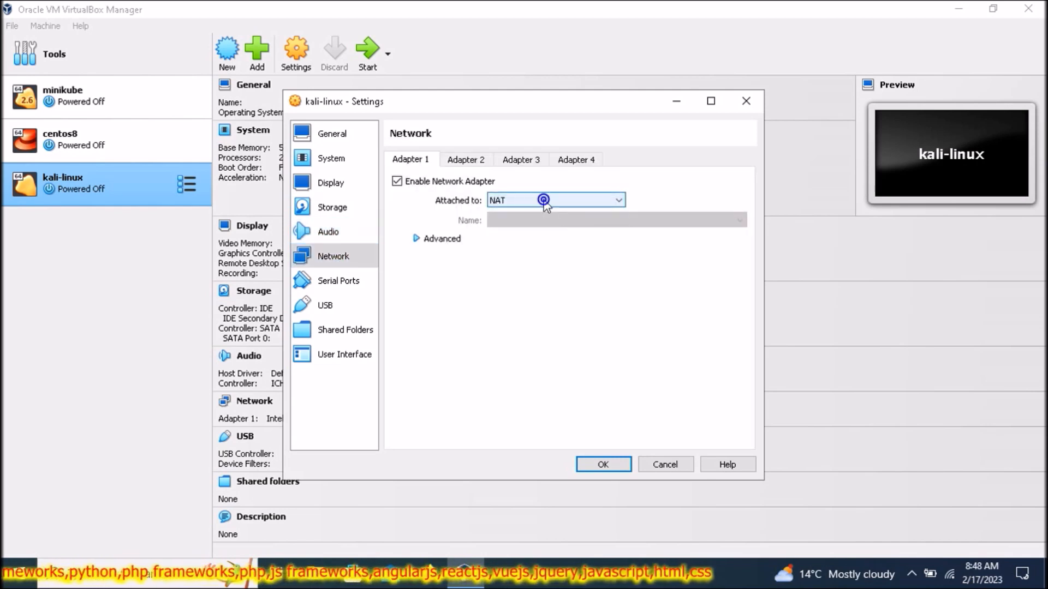
left_click(342, 282)
left_click(339, 303)
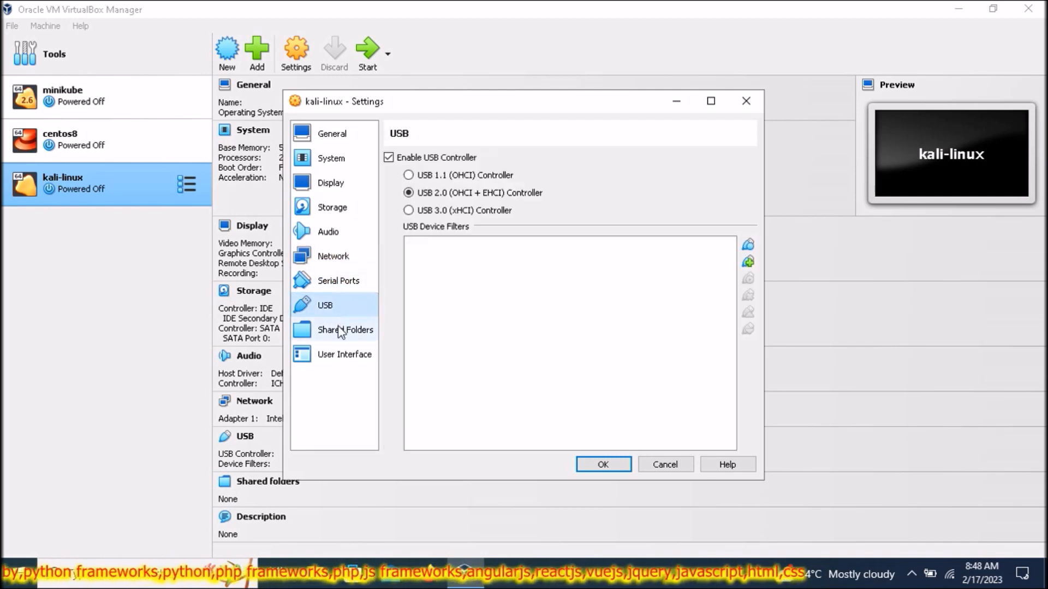
left_click(340, 330)
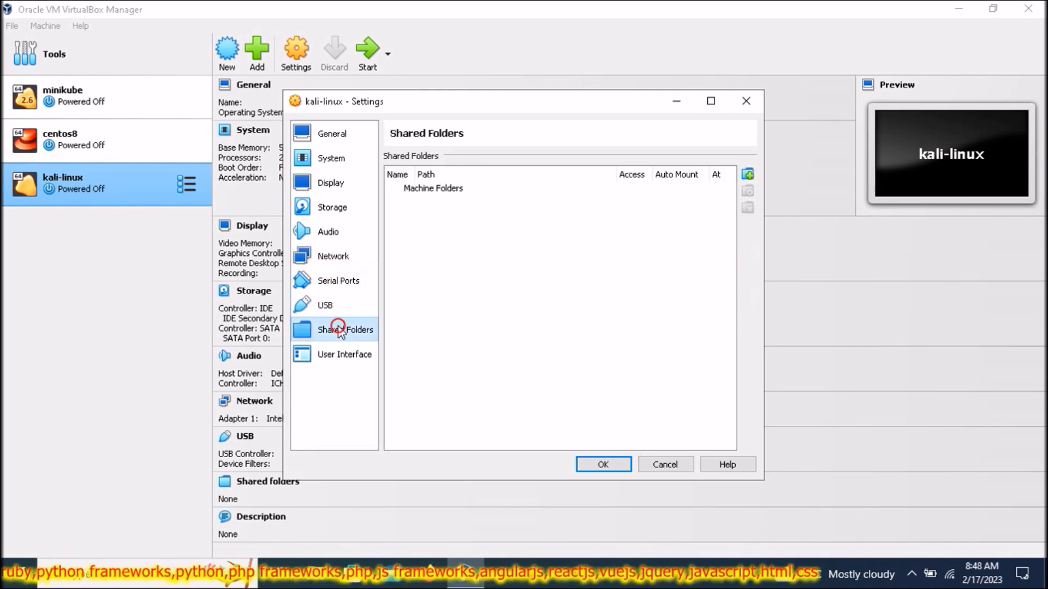
- Untick Enable Audio on the Audio page, then return to Storage
left_click(337, 248)
left_click(338, 240)
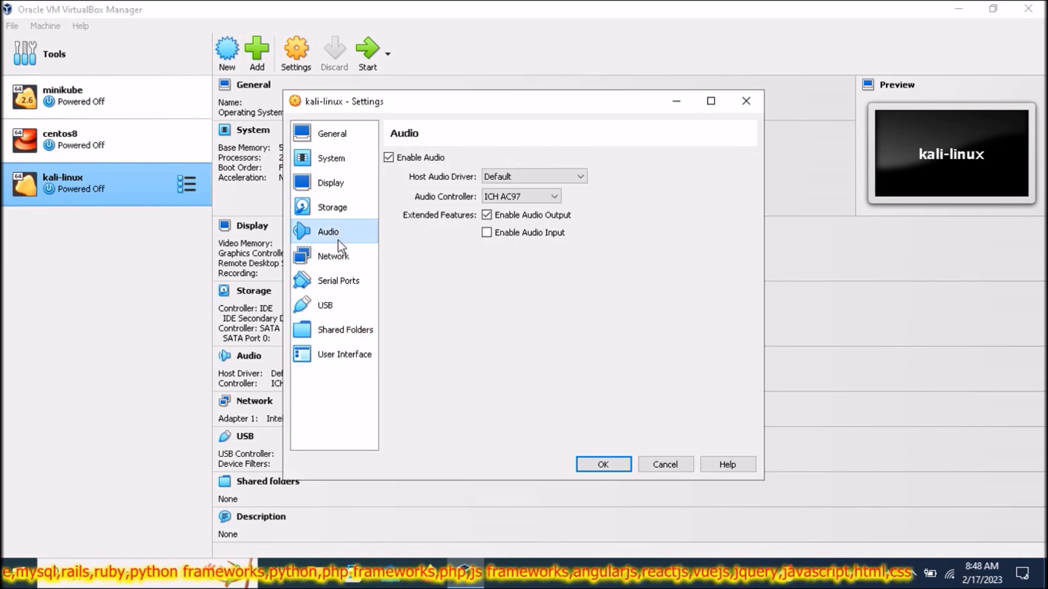
left_click(391, 158)
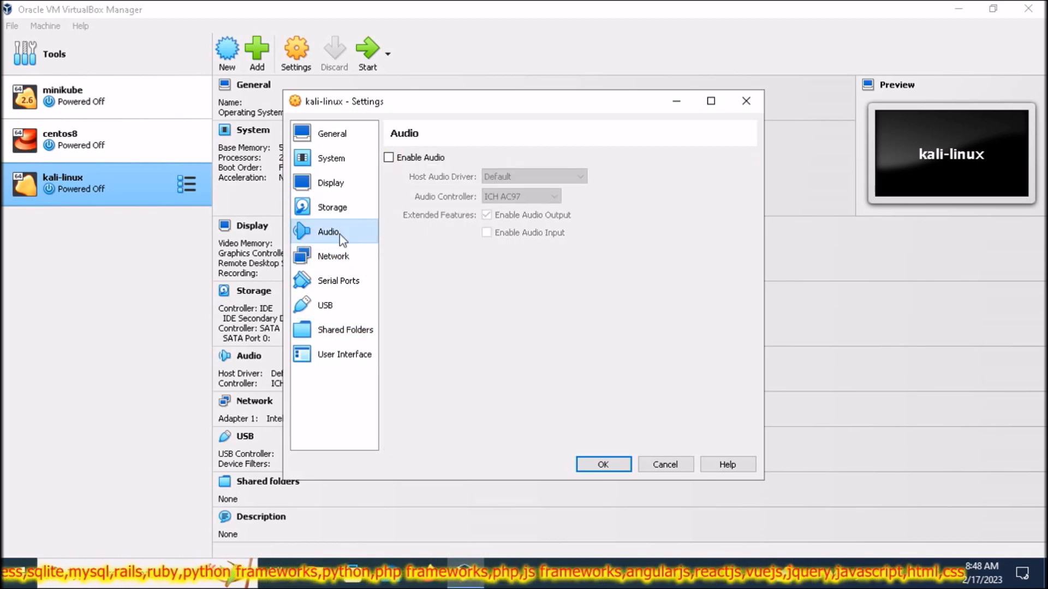
left_click(339, 215)
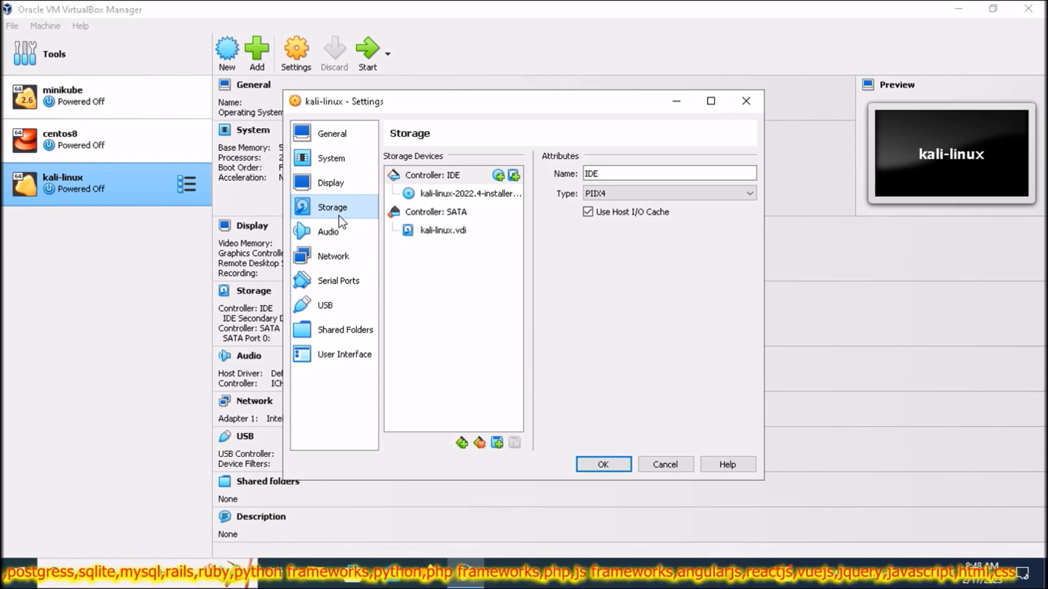
- Set the kali-linux VM's pointing device to USB Tablet on the Motherboard page
left_click(338, 188)
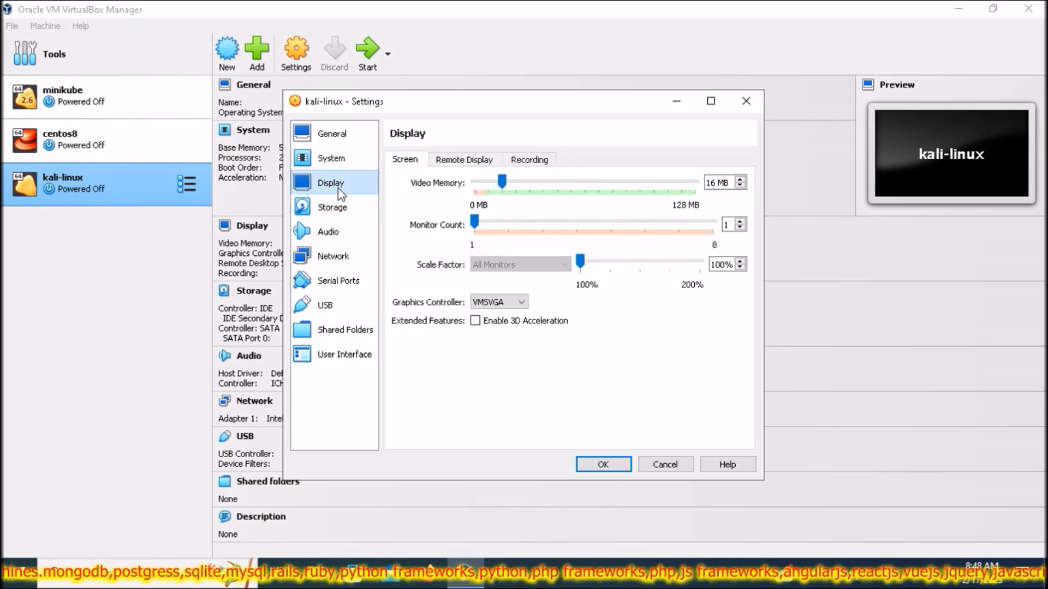
left_click(334, 160)
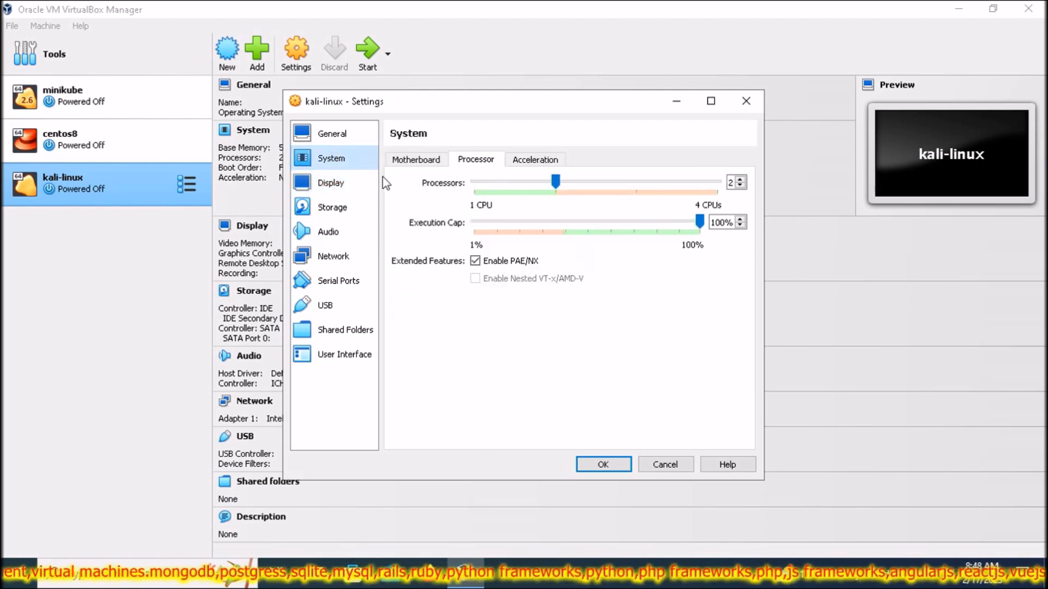
left_click(421, 160)
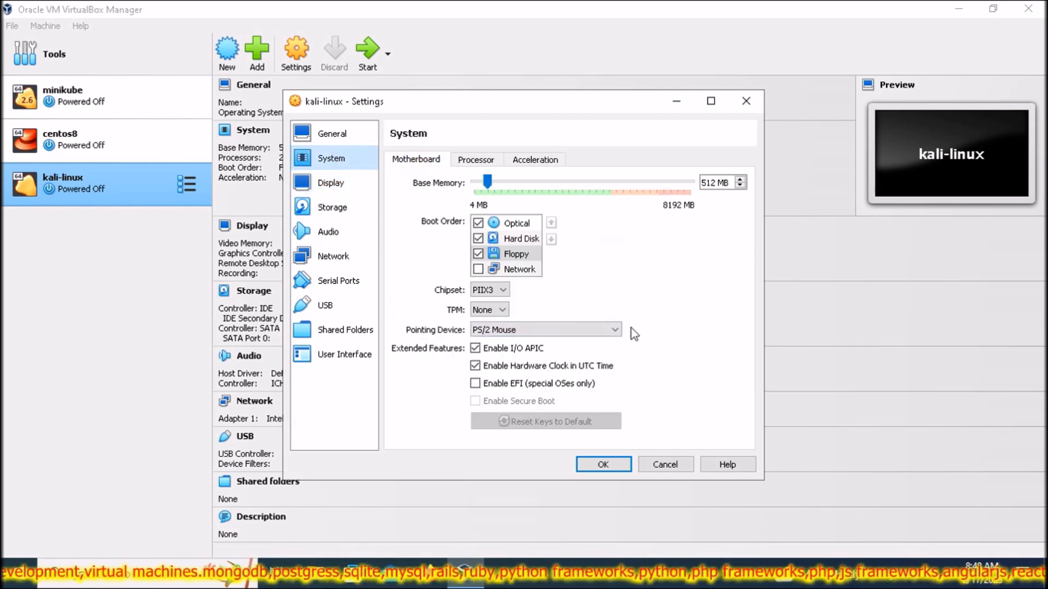
left_click(616, 329)
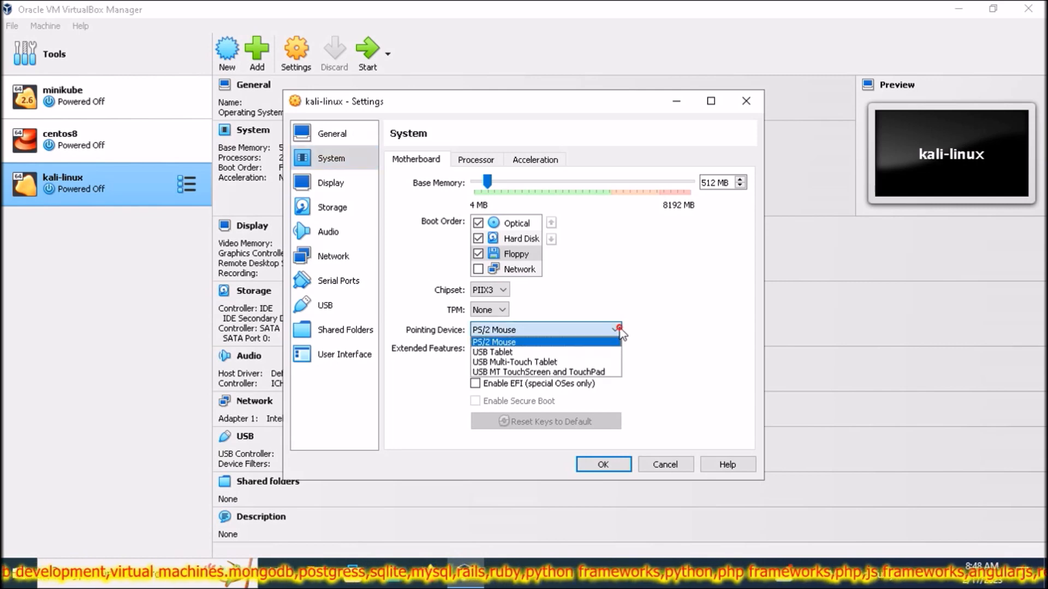
left_click(516, 352)
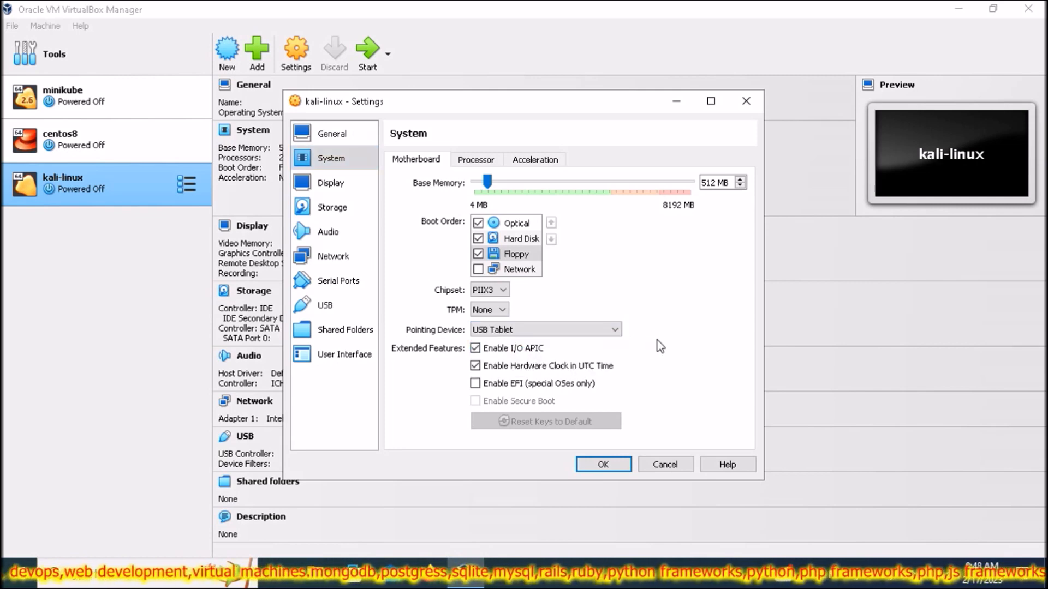
- Review the General, System and Display settings pages, then save the settings with OK
left_click(338, 141)
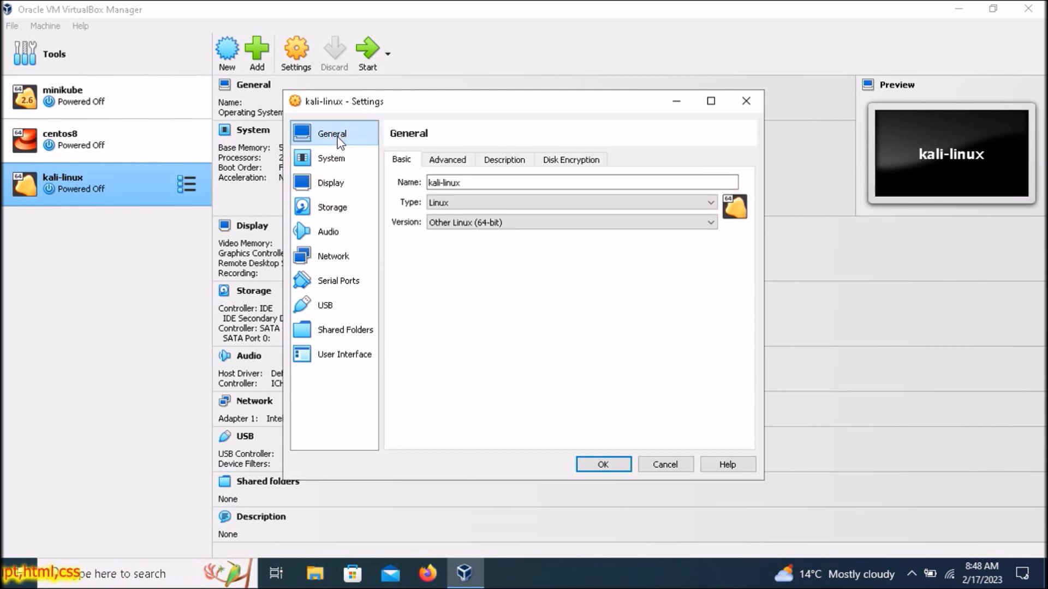
left_click(501, 161)
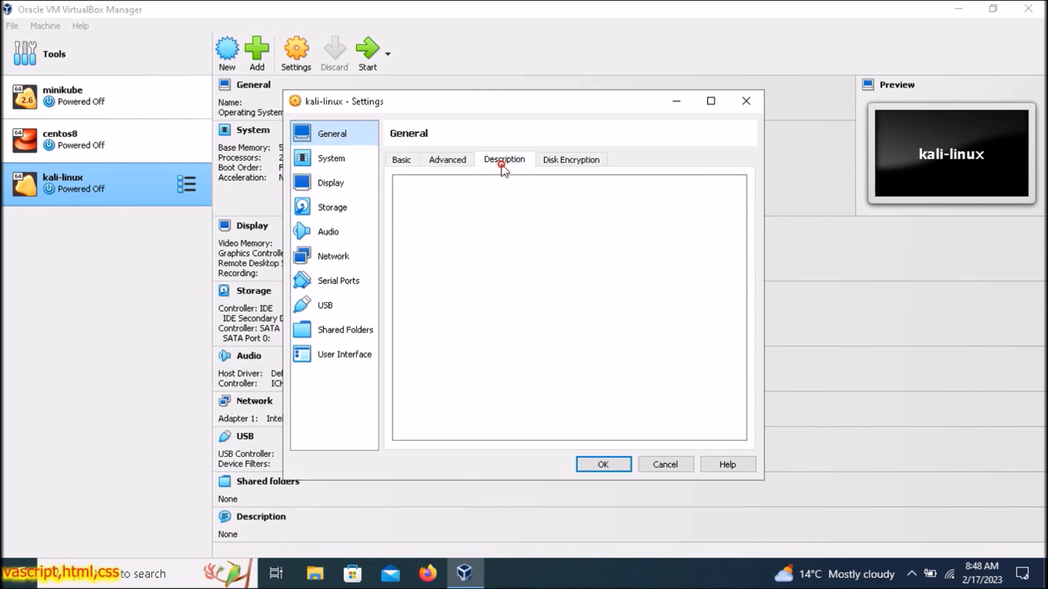
left_click(444, 157)
left_click(404, 160)
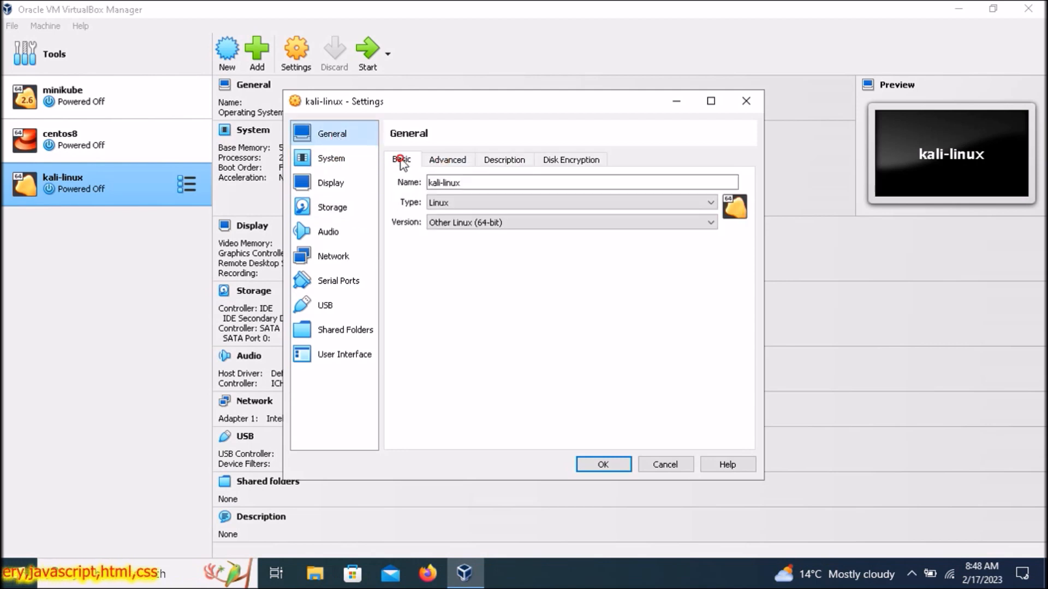
left_click(343, 161)
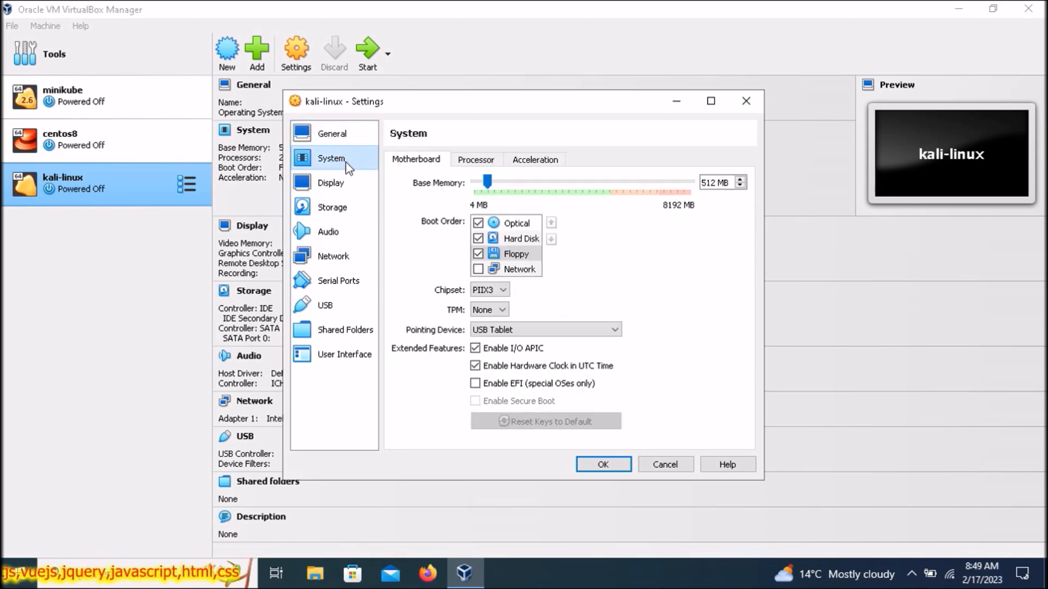
left_click(333, 182)
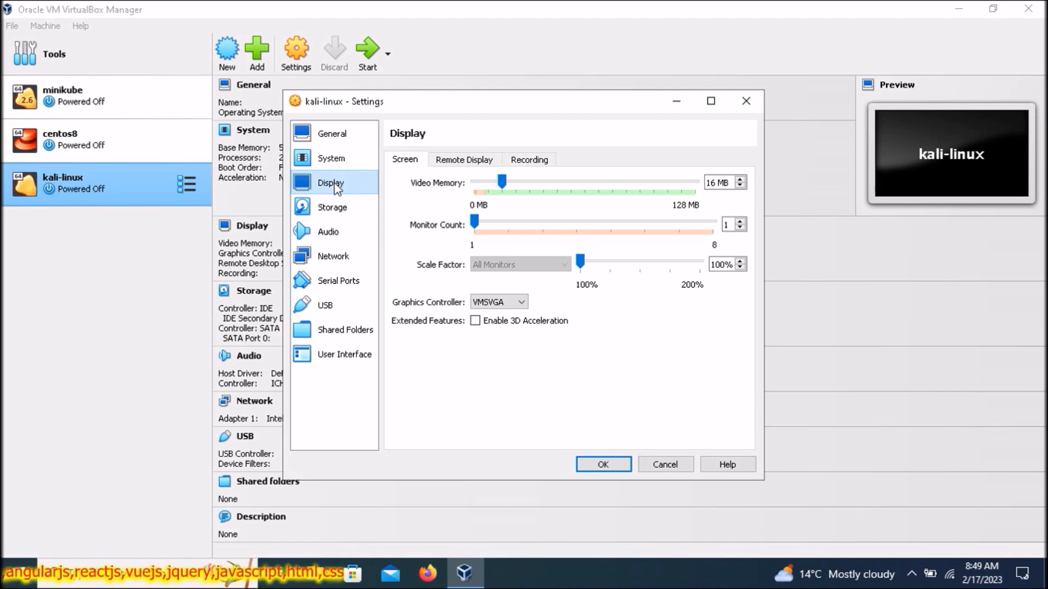
left_click(591, 466)
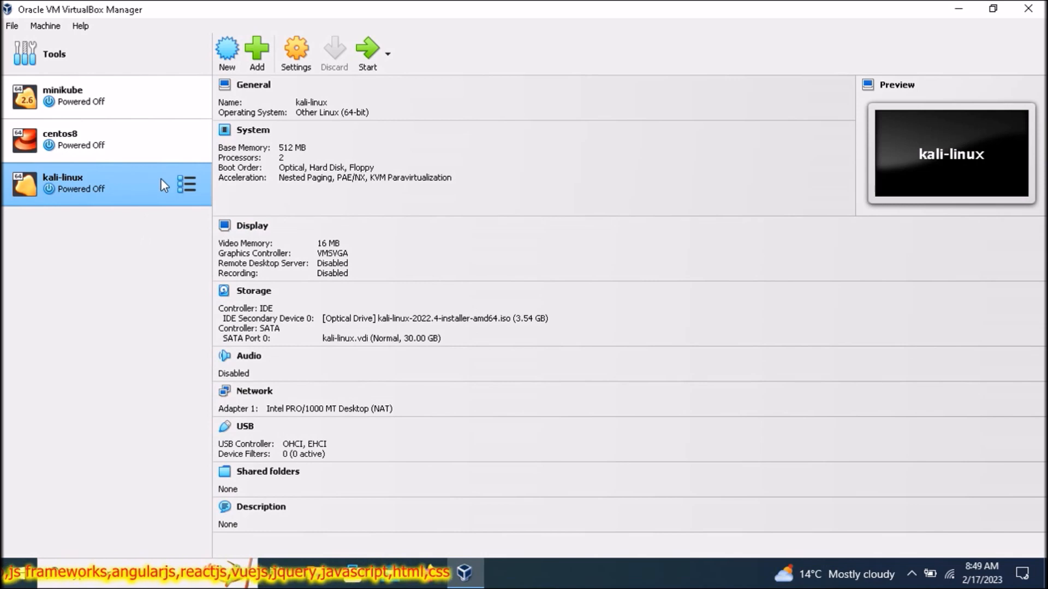
- Start the kali-linux VM, dismiss the keyboard capture notice and halt the installer menu countdown
left_click(367, 50)
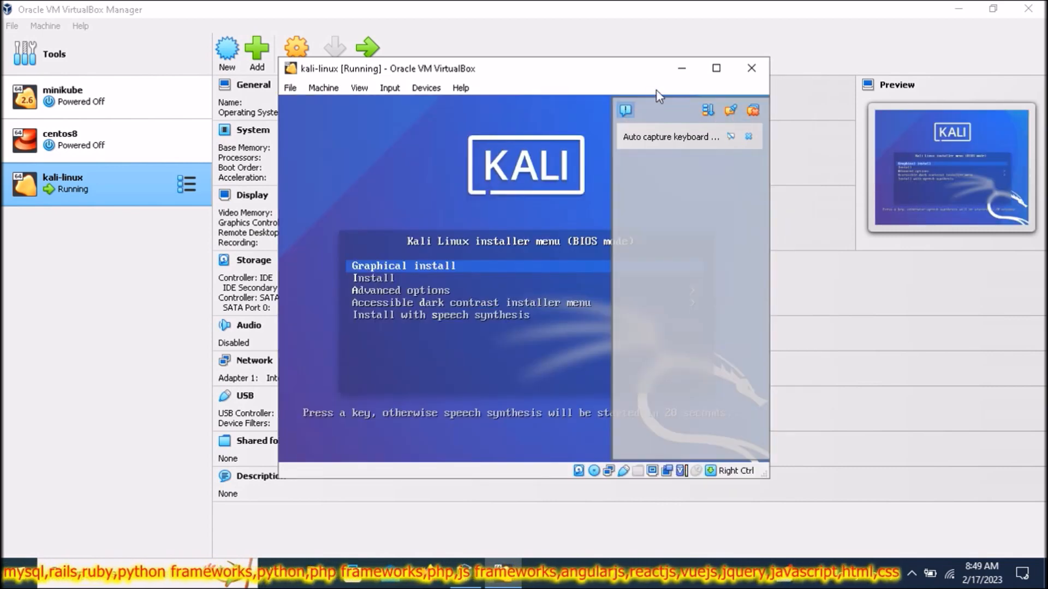
left_click(751, 111)
left_click(460, 266)
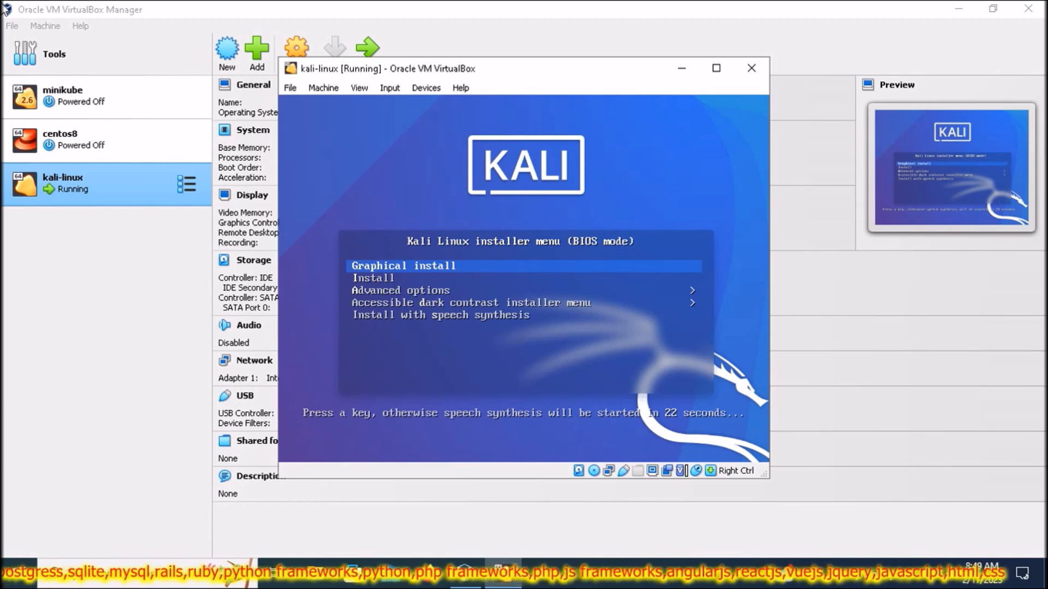
key("Return")
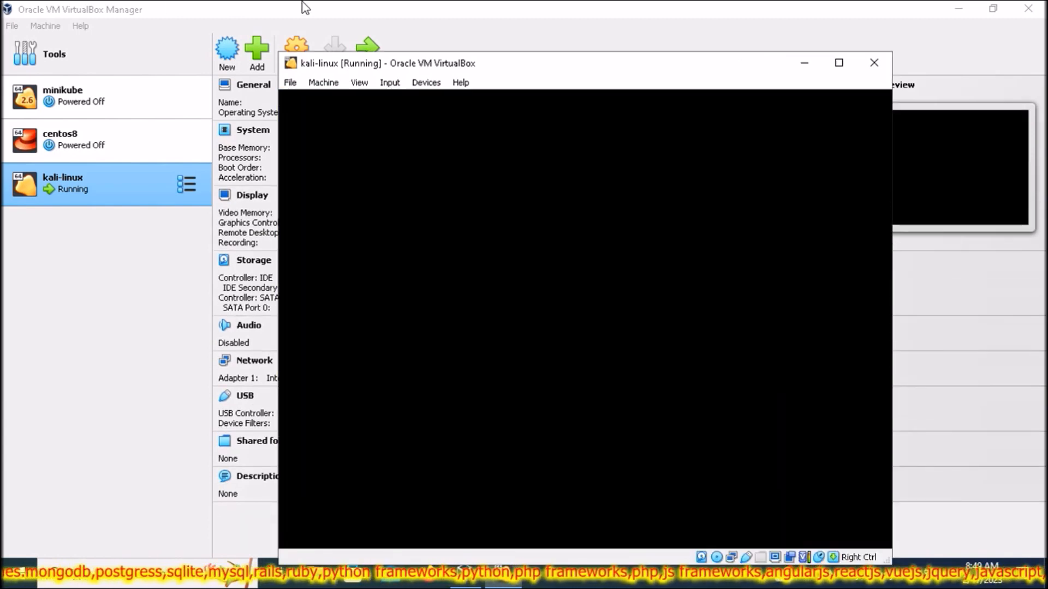
- Drag the kali-linux window to the screen top and close the notification panel
left_click_drag(570, 63, 538, 20)
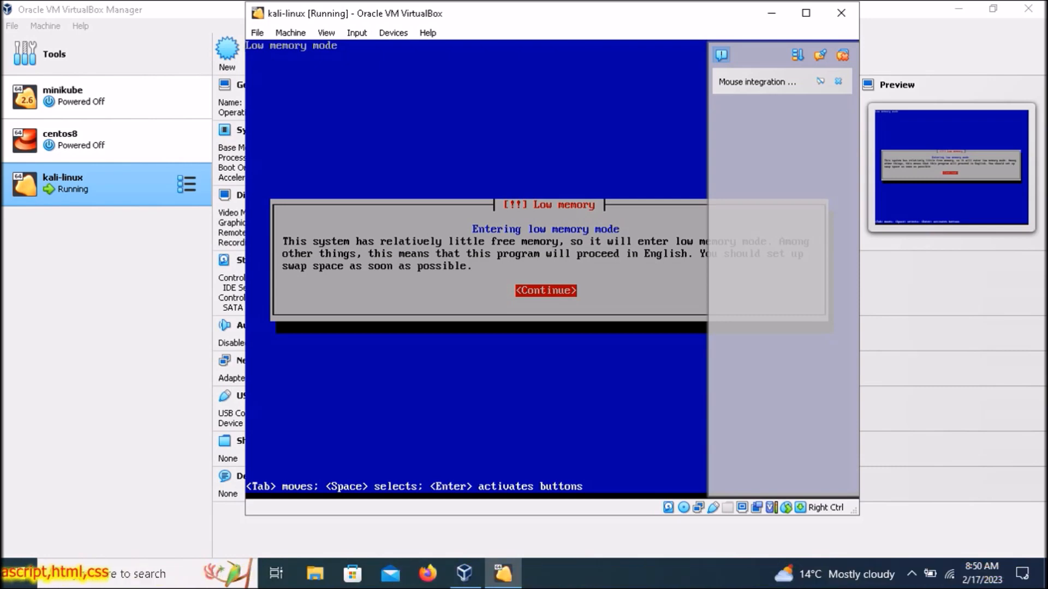
left_click(841, 56)
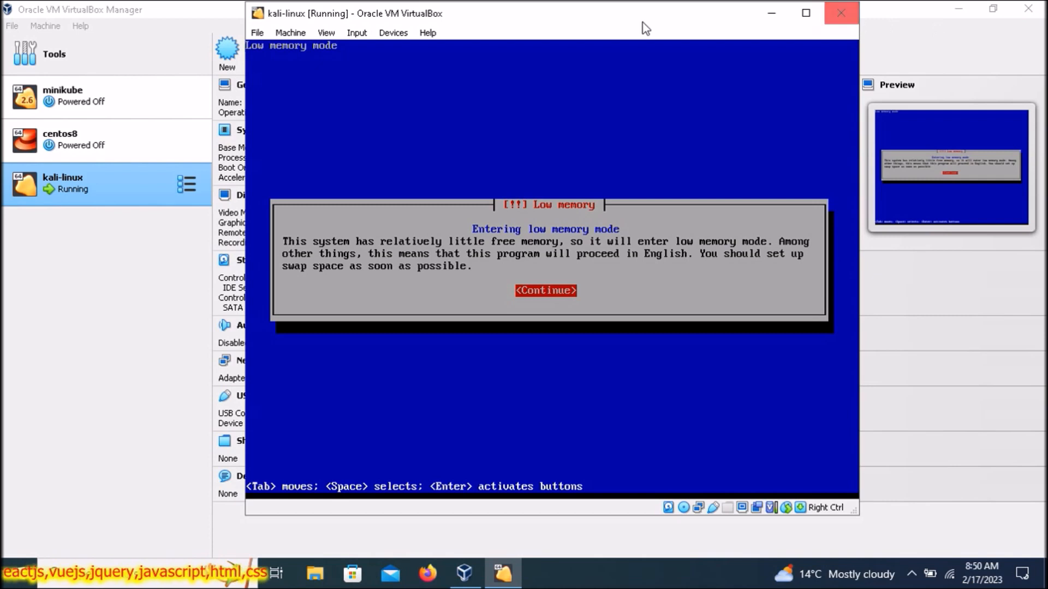
- Open the running machine's settings and browse the System and Display pages and tabs
left_click(284, 32)
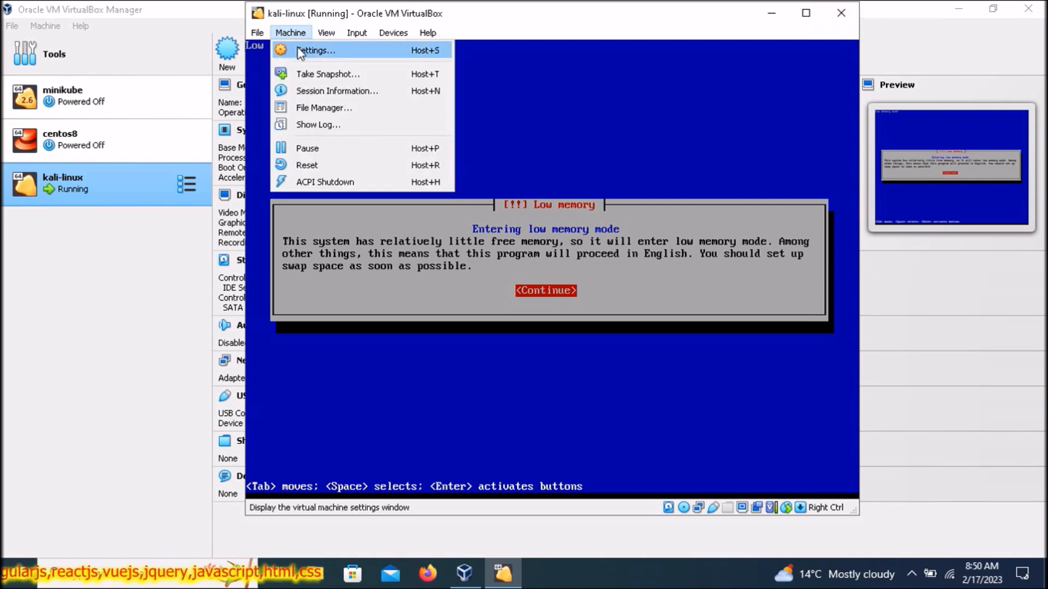
left_click(308, 50)
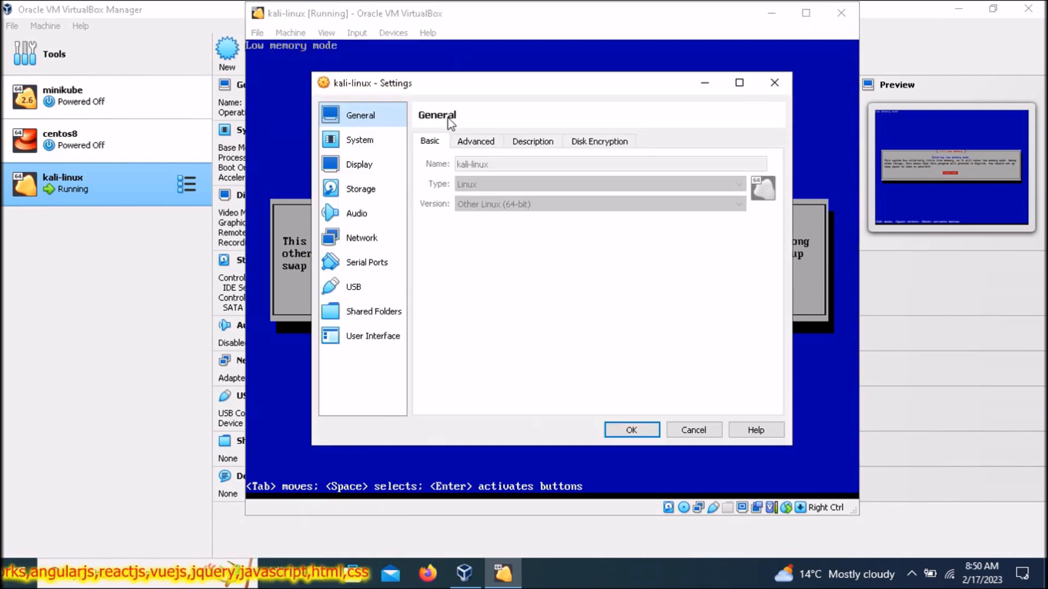
left_click(472, 142)
left_click(380, 140)
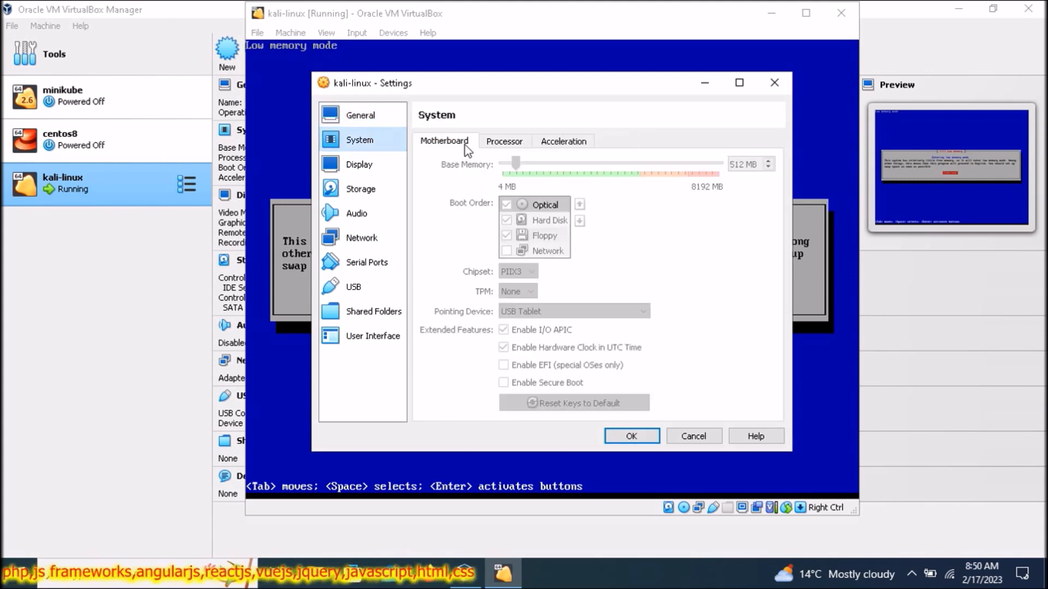
left_click(495, 143)
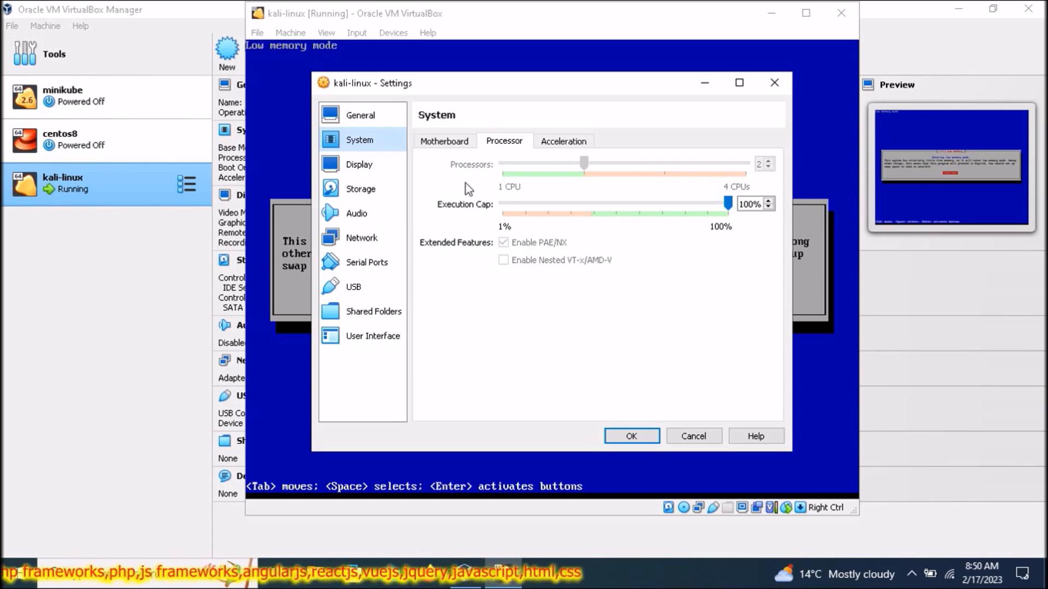
left_click(374, 170)
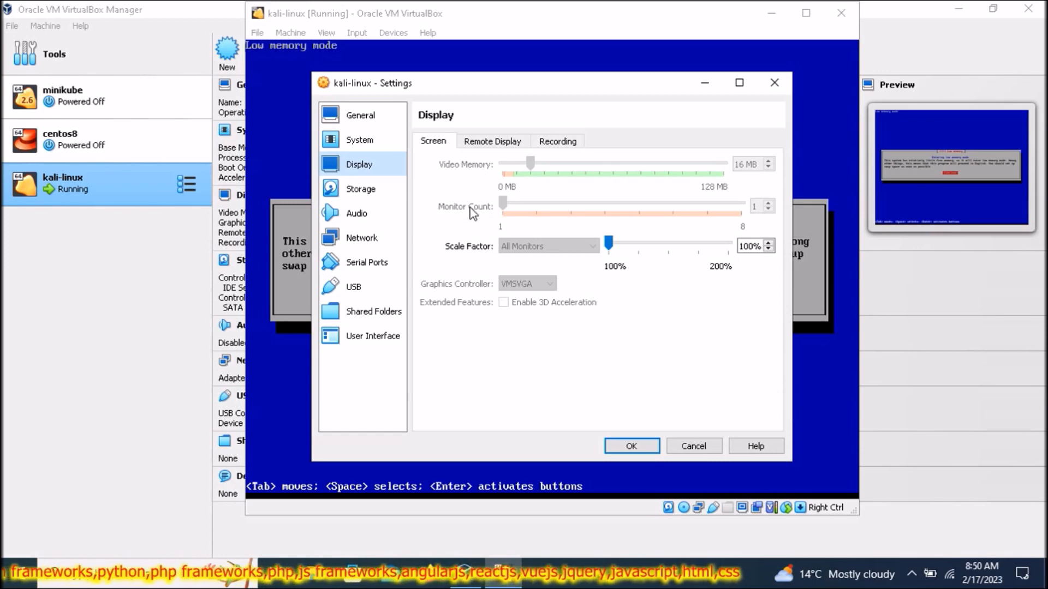
left_click(479, 143)
left_click(441, 143)
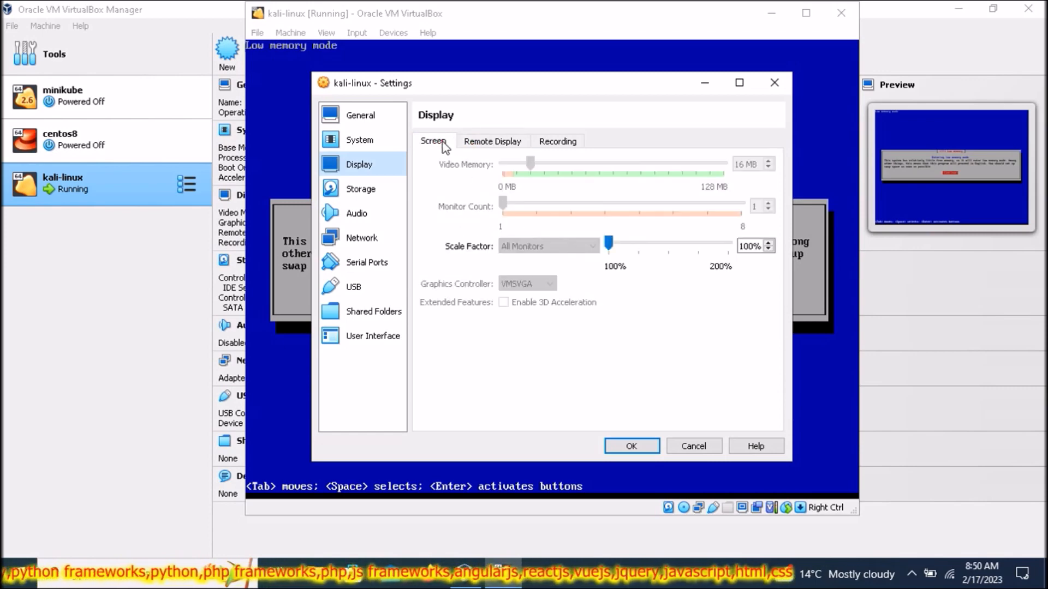
- Look over Storage, then revisit Display and the System processor, acceleration and motherboard tabs
left_click(370, 194)
left_click(364, 145)
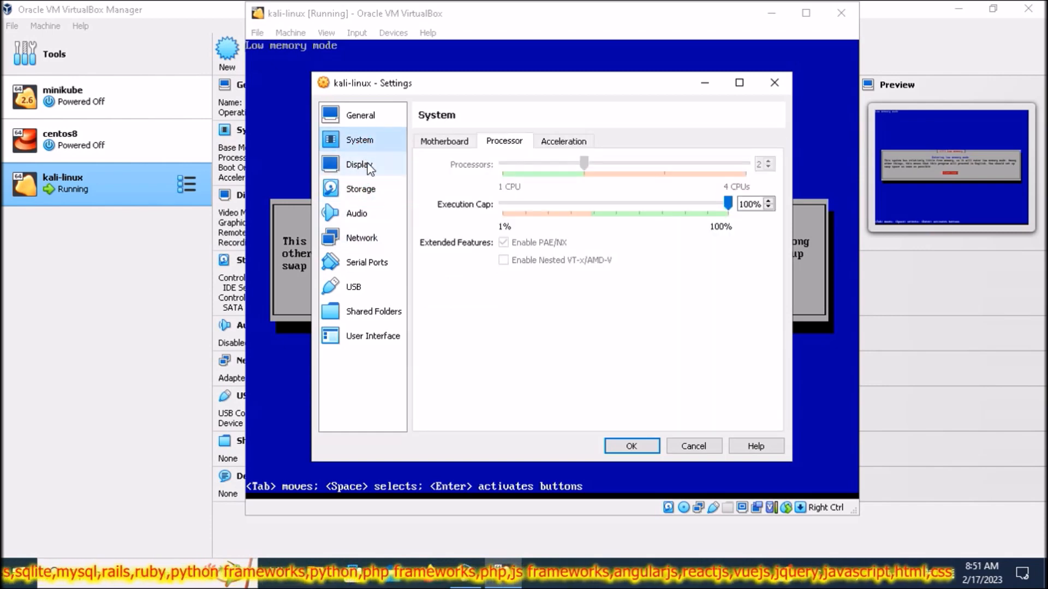
left_click(367, 167)
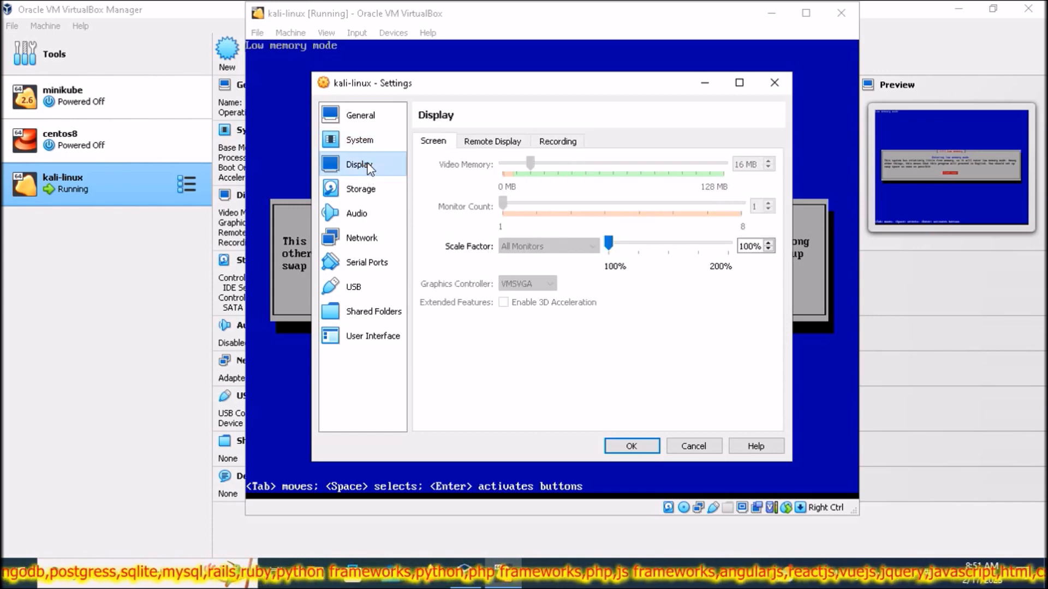
left_click(367, 142)
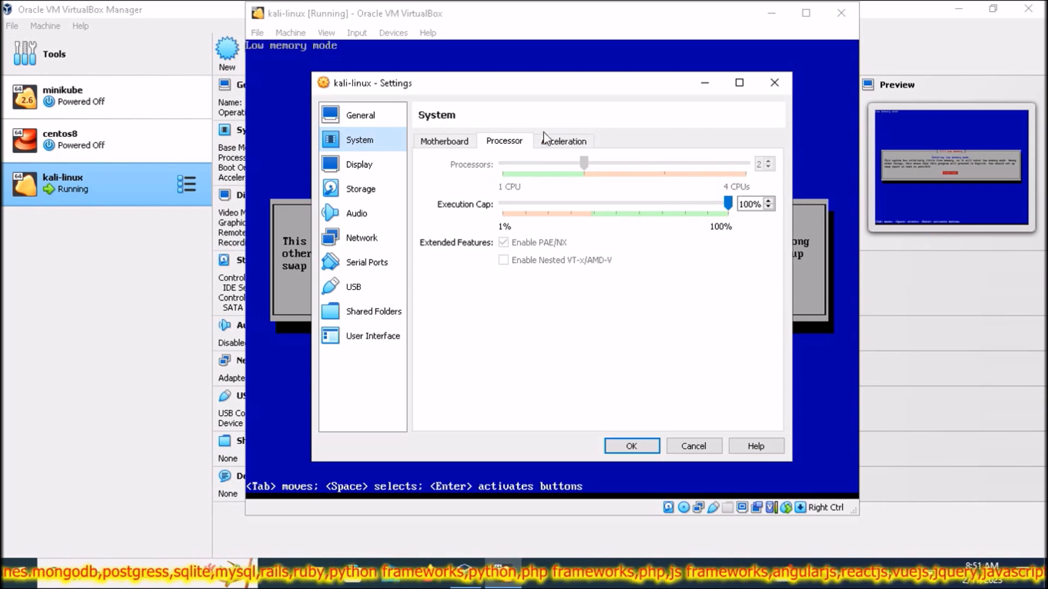
left_click(560, 143)
left_click(507, 143)
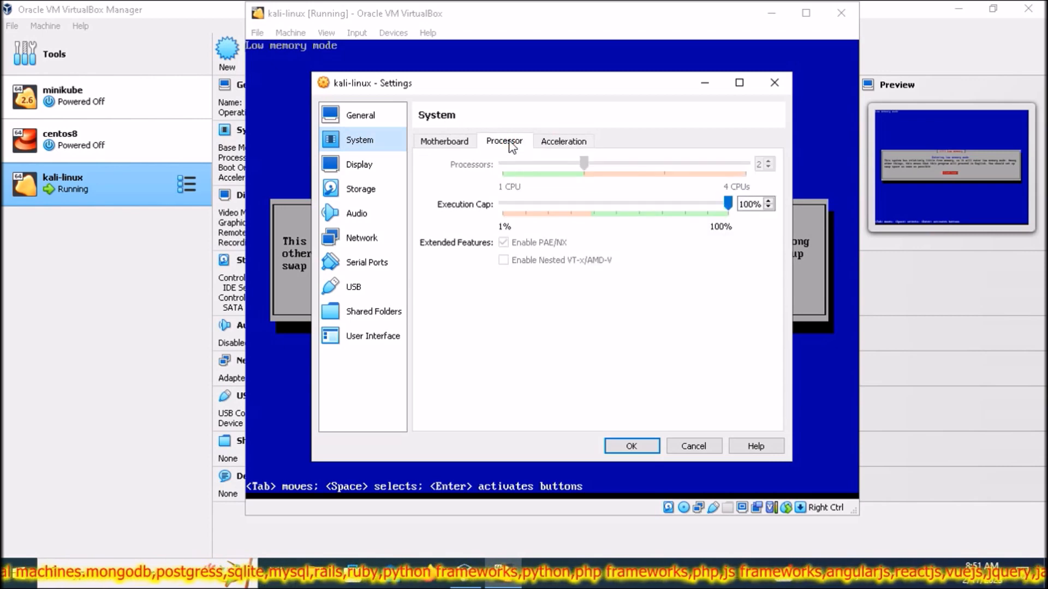
left_click(449, 143)
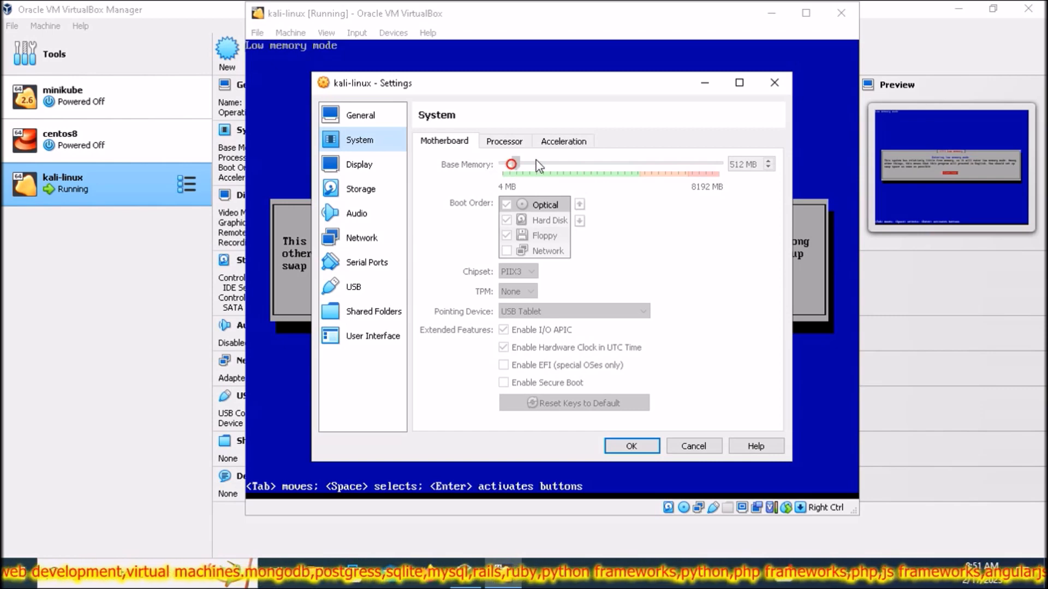
- Cancel the settings unchanged and power off the kali-linux machine
left_click(693, 444)
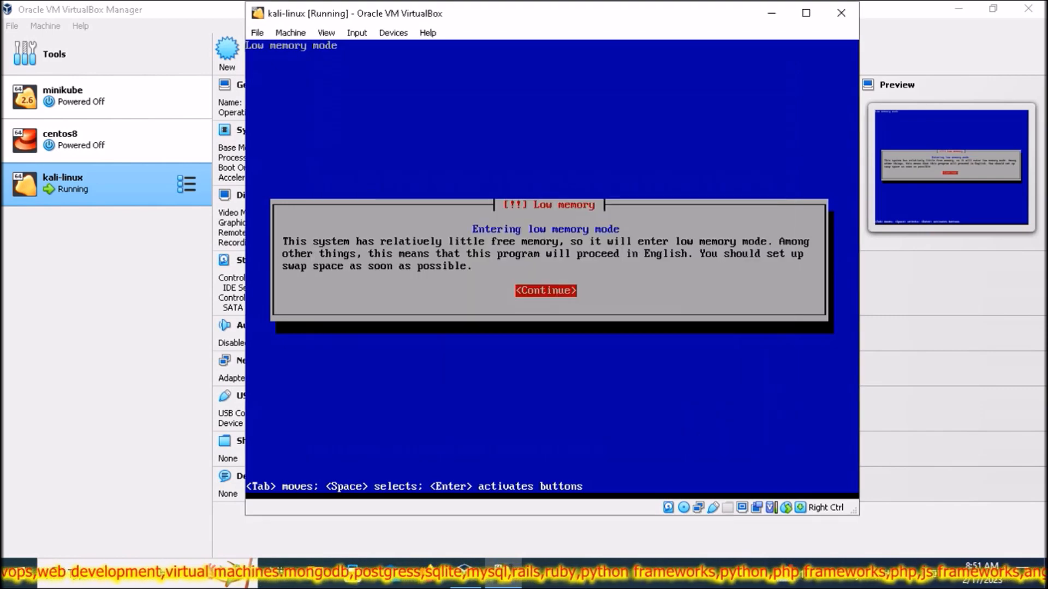
left_click(835, 12)
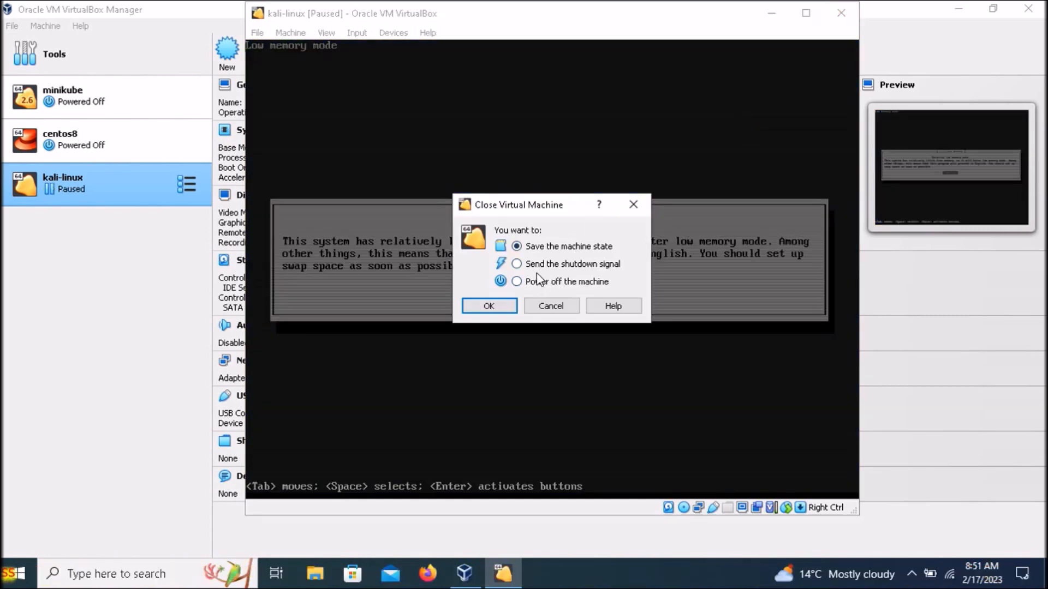
left_click(538, 282)
left_click(488, 305)
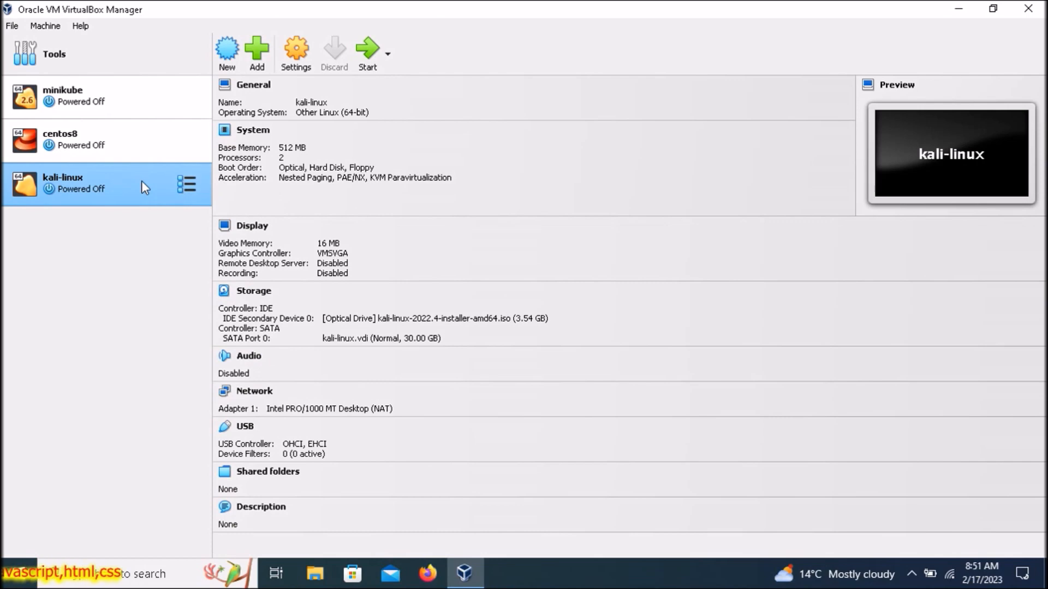
- Drag kali-linux's Base Memory slider to 4096 MB, save, and start the machine
right_click(142, 181)
left_click(173, 193)
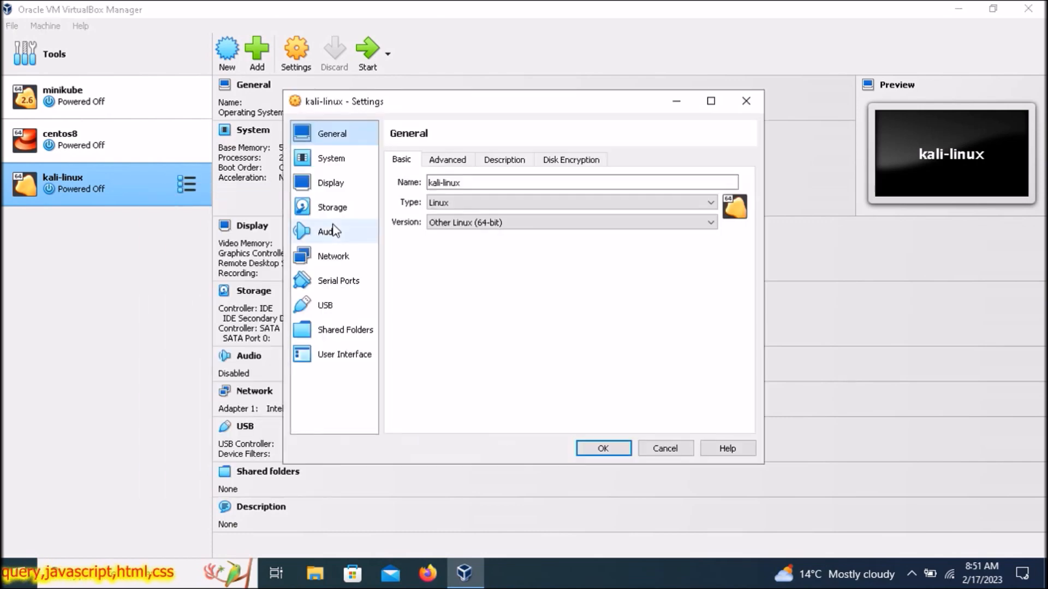
left_click(350, 164)
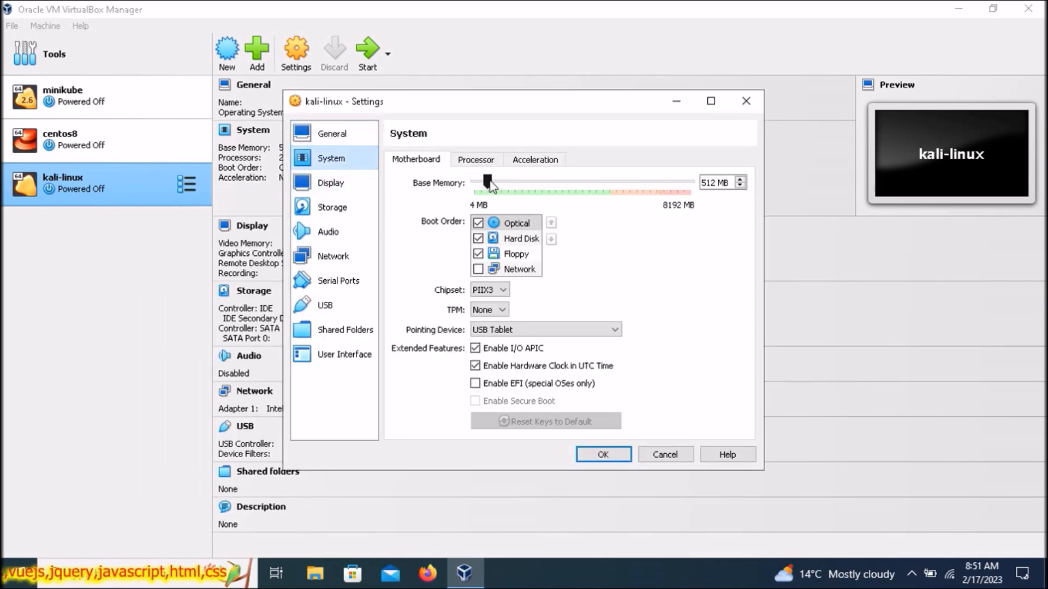
left_click_drag(491, 185, 582, 179)
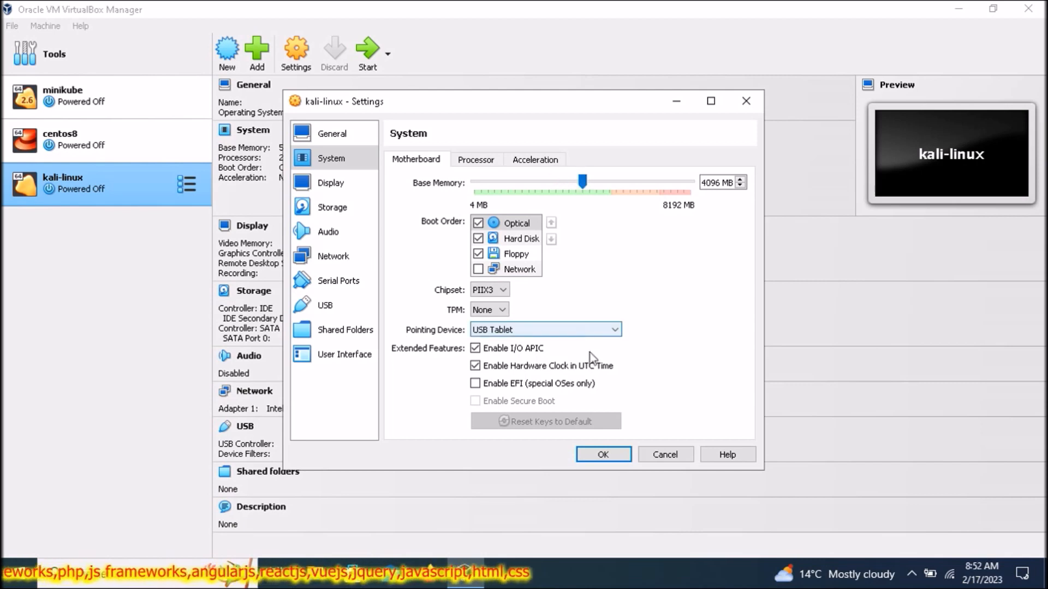
left_click(601, 457)
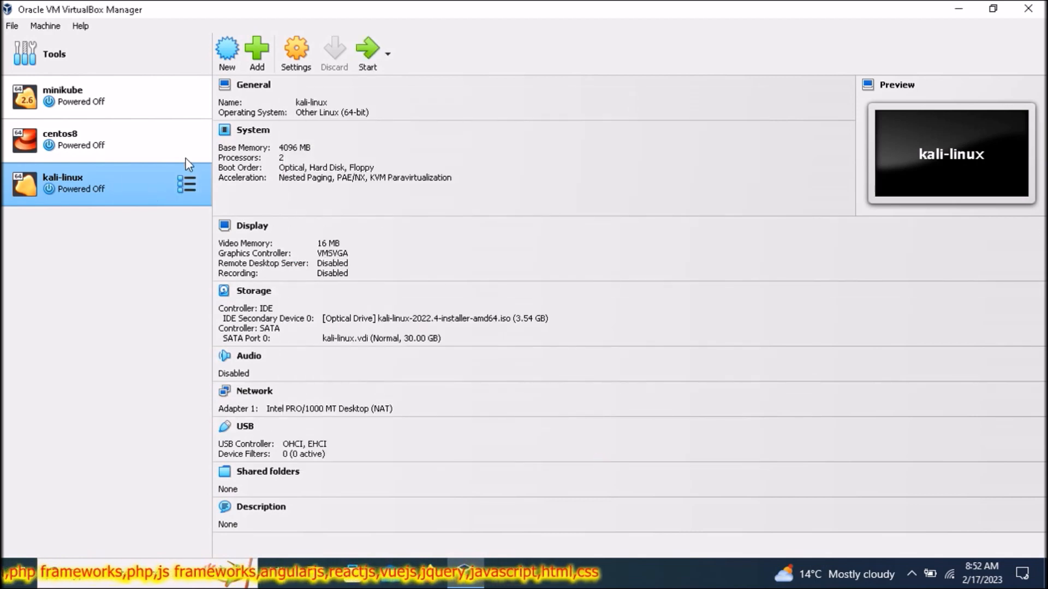
left_click(367, 64)
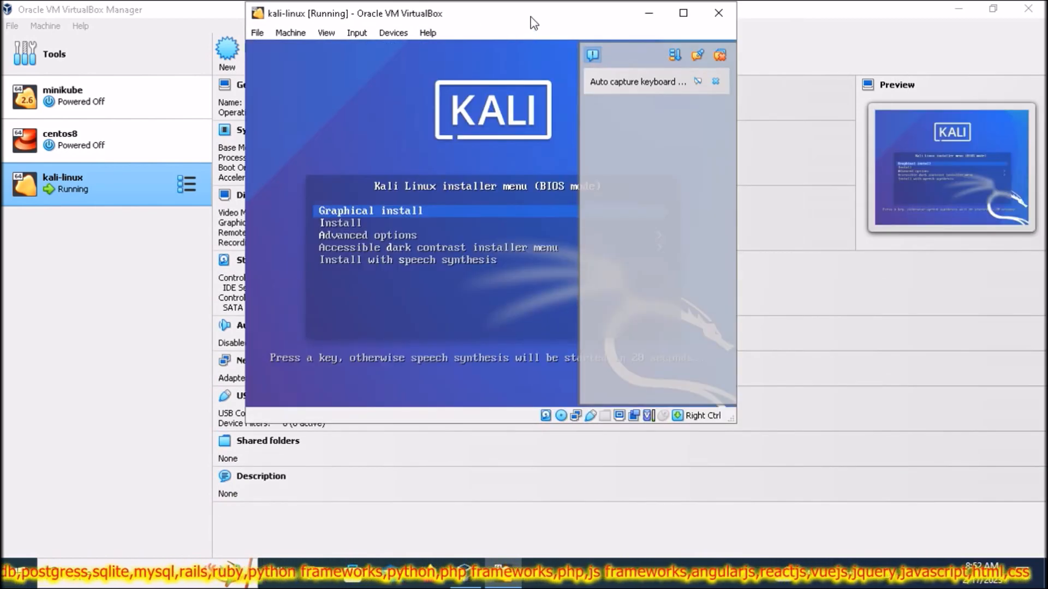
- Clear the notification panel and launch Graphical install from the Kali boot menu
left_click(719, 55)
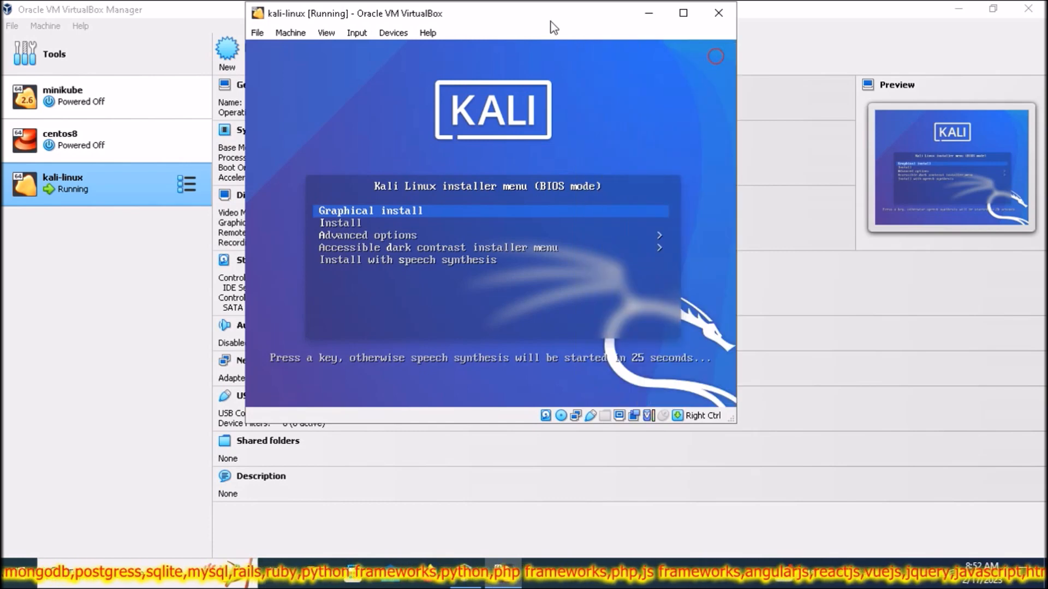
key("Return")
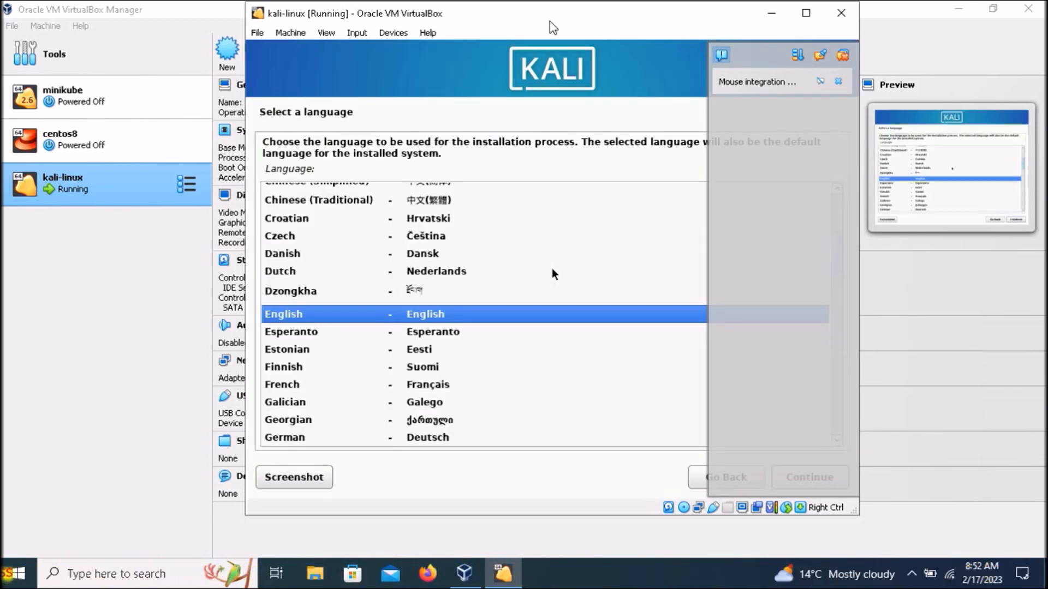
- Confirm English and the American English keymap, keep hostname kali, and leave the domain blank
key("Return")
key("Return")
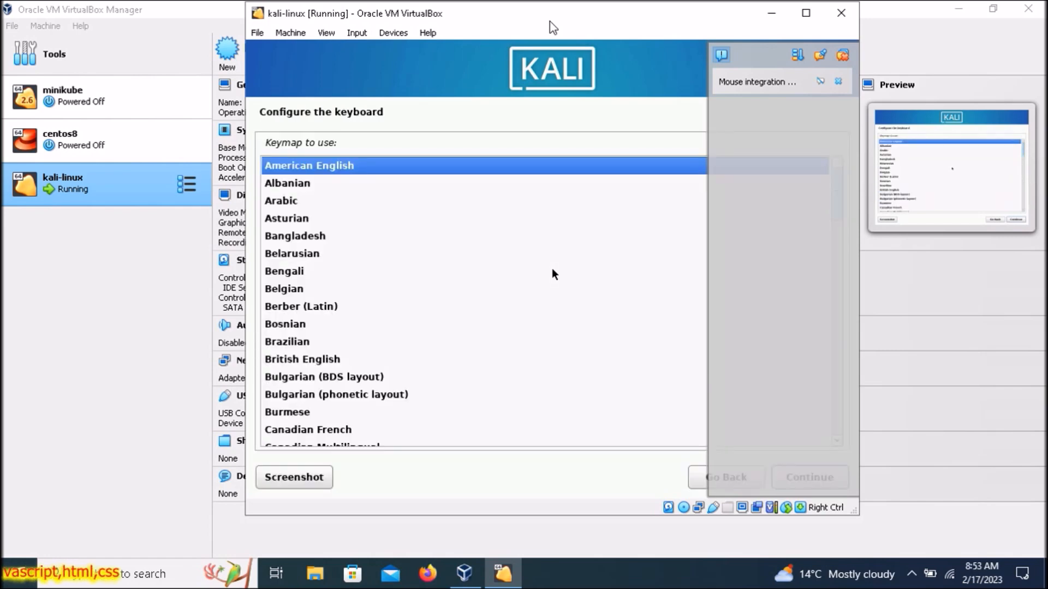
key("Return")
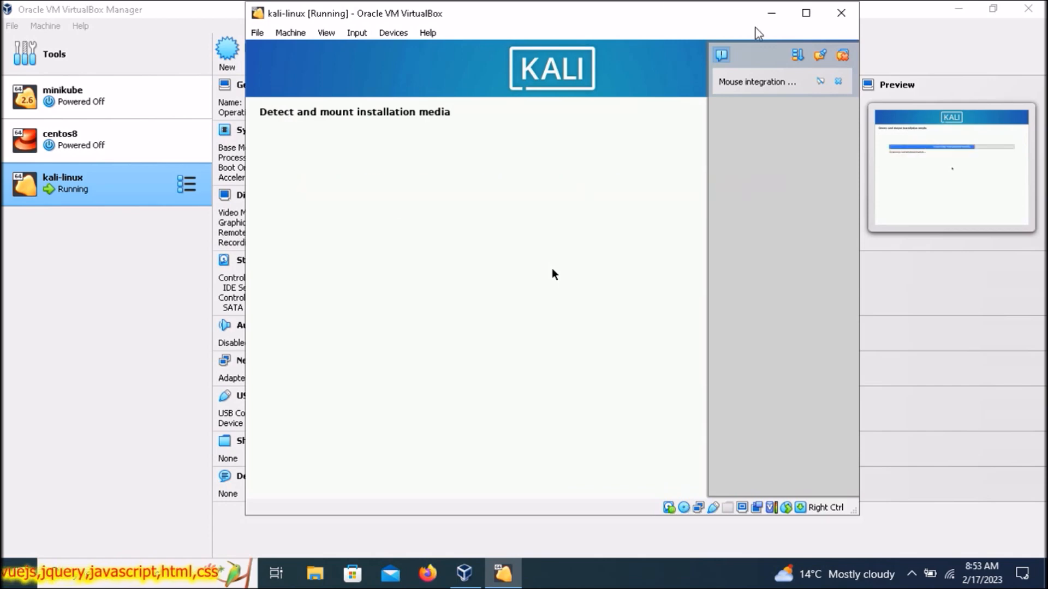
left_click(846, 57)
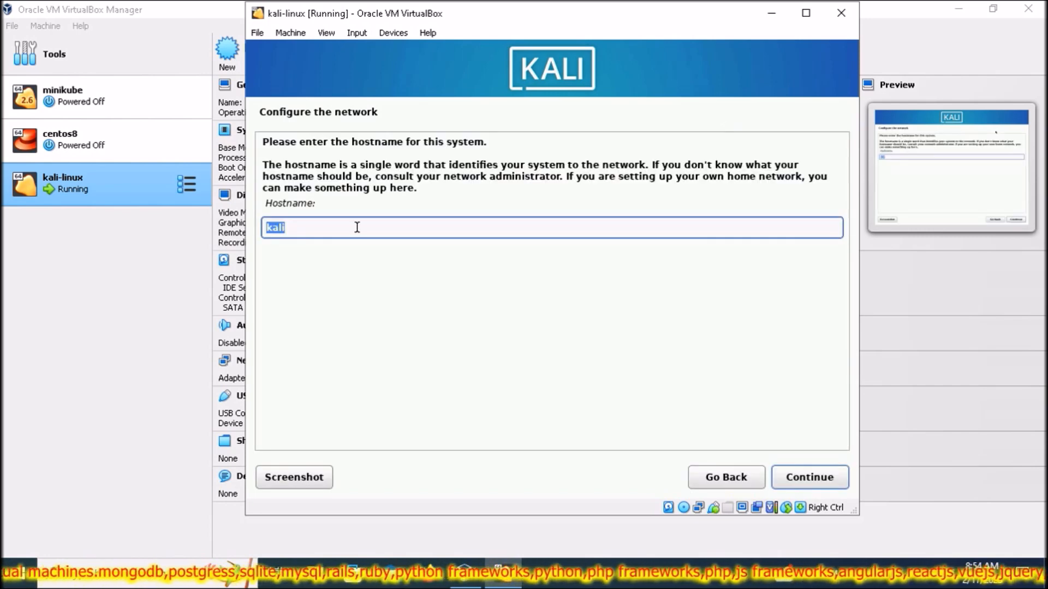
left_click(813, 478)
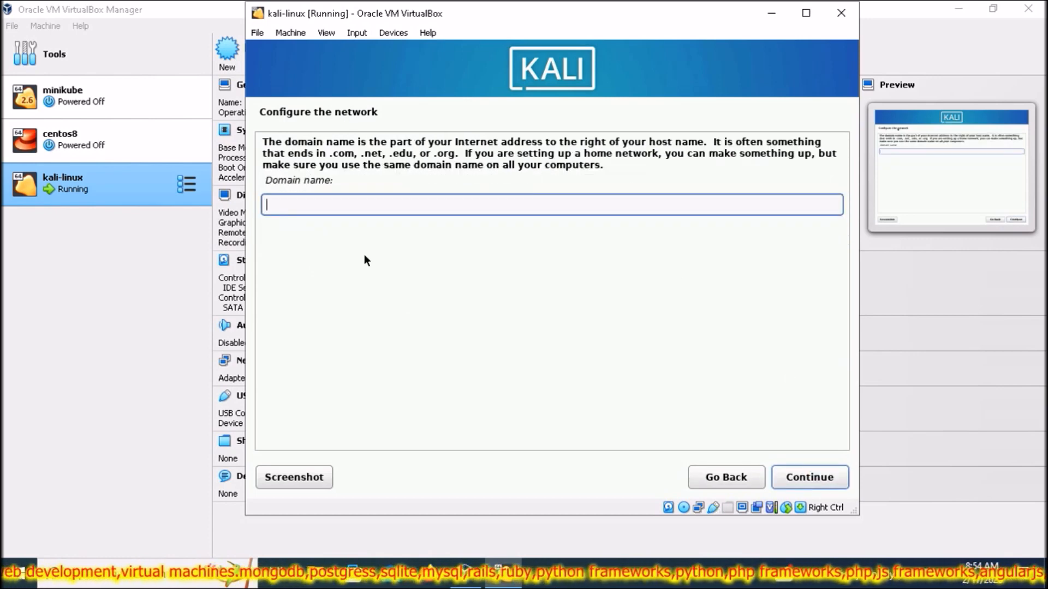
left_click(808, 475)
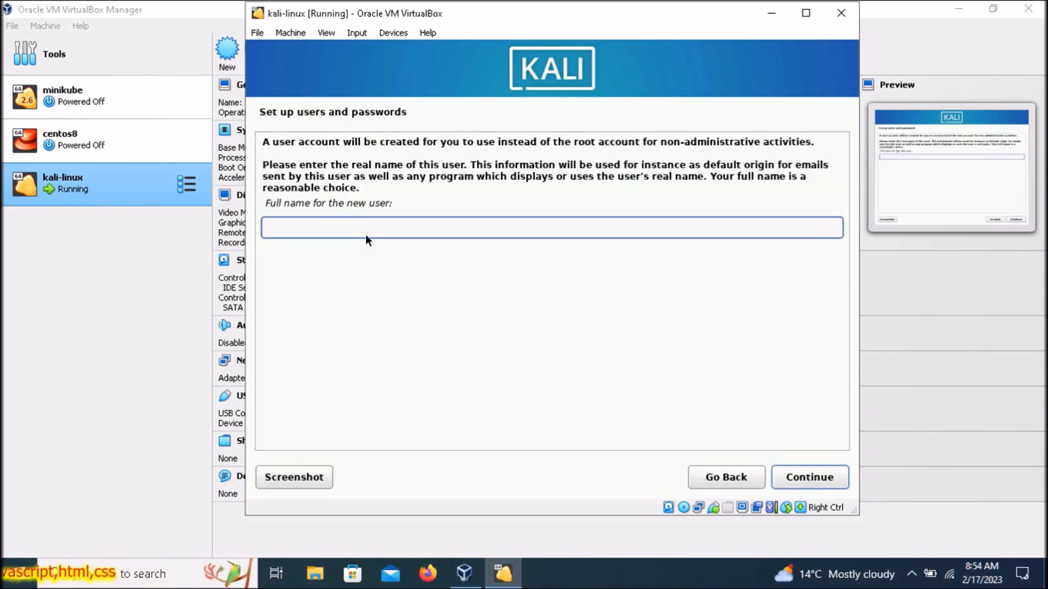
- Enter the new user's full name, correcting it after going back once
type("ajay")
left_click(825, 480)
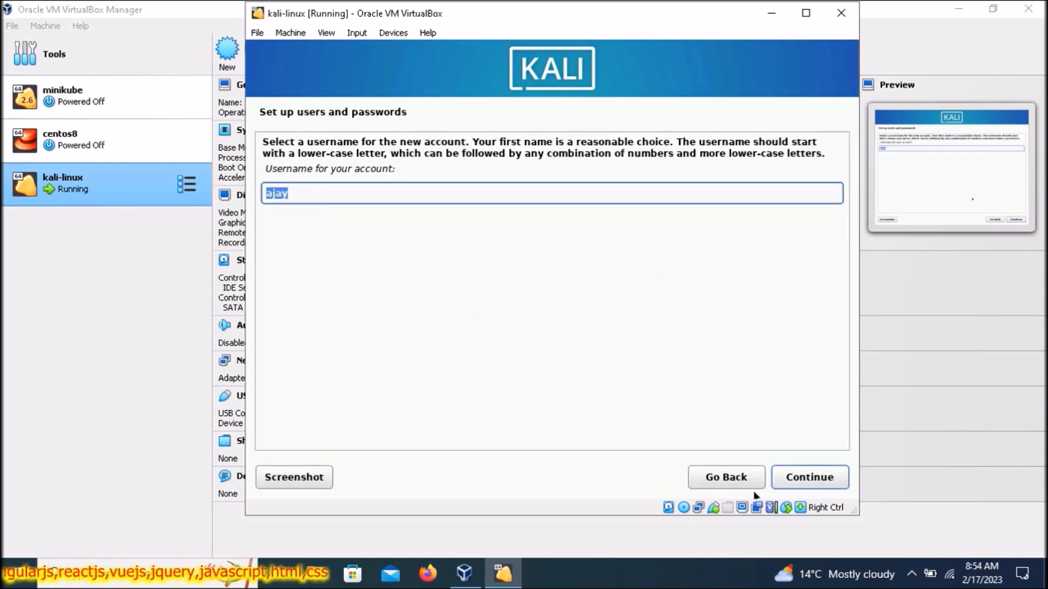
left_click(737, 480)
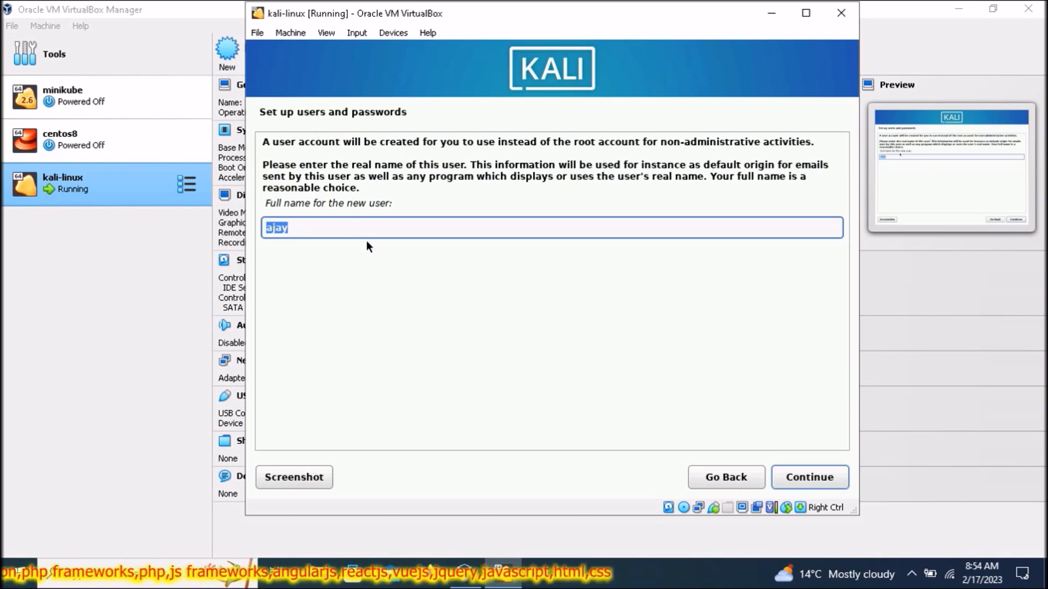
type("ajay sisaudiya")
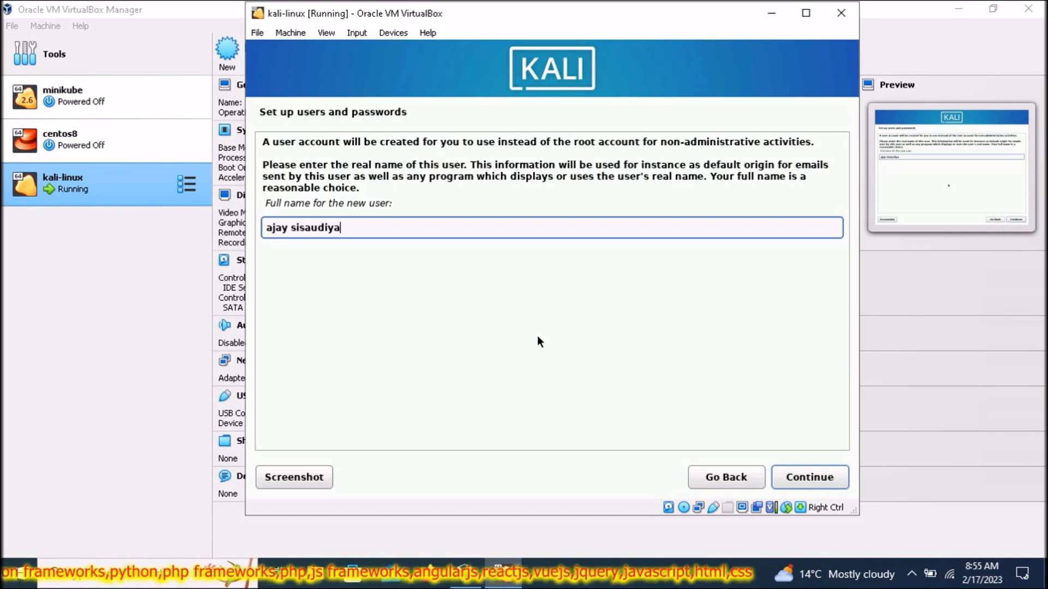
key("BackSpace")
key("BackSpace")
key("BackSpace")
key("BackSpace")
key("BackSpace")
key("BackSpace")
key("BackSpace")
key("BackSpace")
key("BackSpace")
key("BackSpace")
key("BackSpace")
key("BackSpace")
key("BackSpace")
type("astechutab")
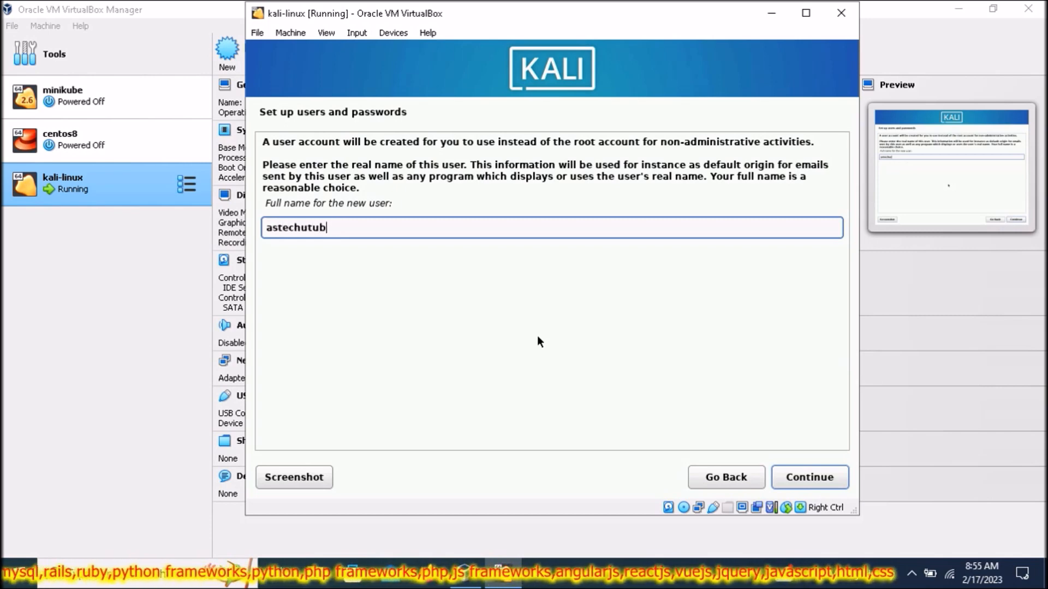
key("BackSpace")
key("BackSpace")
key("BackSpace")
key("BackSpace")
key("BackSpace")
key("BackSpace")
key("BackSpace")
key("BackSpace")
key("BackSpace")
key("BackSpace")
type("s")
key("BackSpace")
type("as")
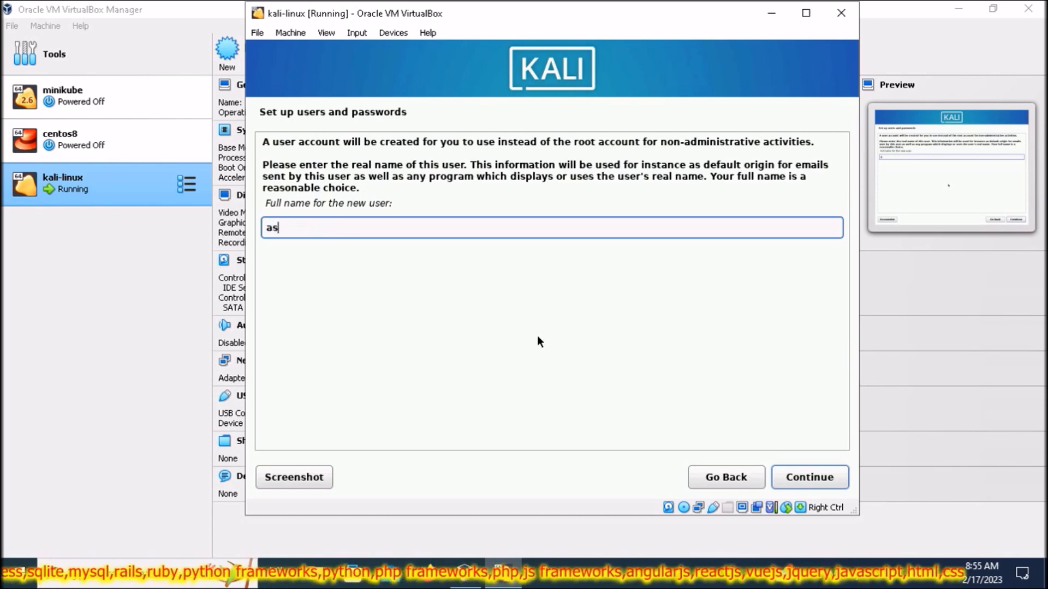
type("techedu")
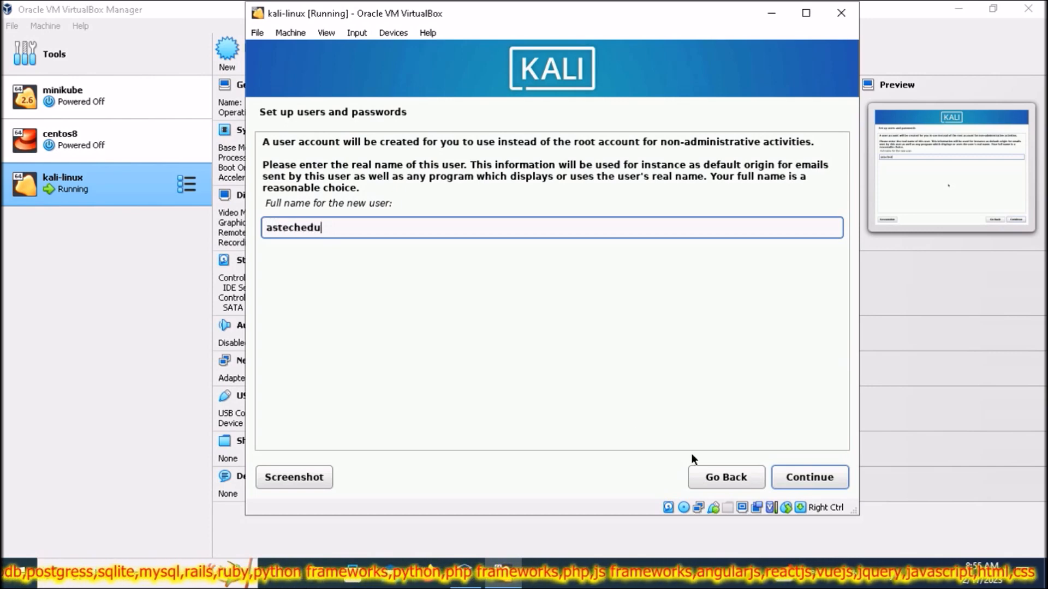
left_click(811, 480)
- Accept the suggested username and enter the account password, moving to clock setup
left_click(811, 481)
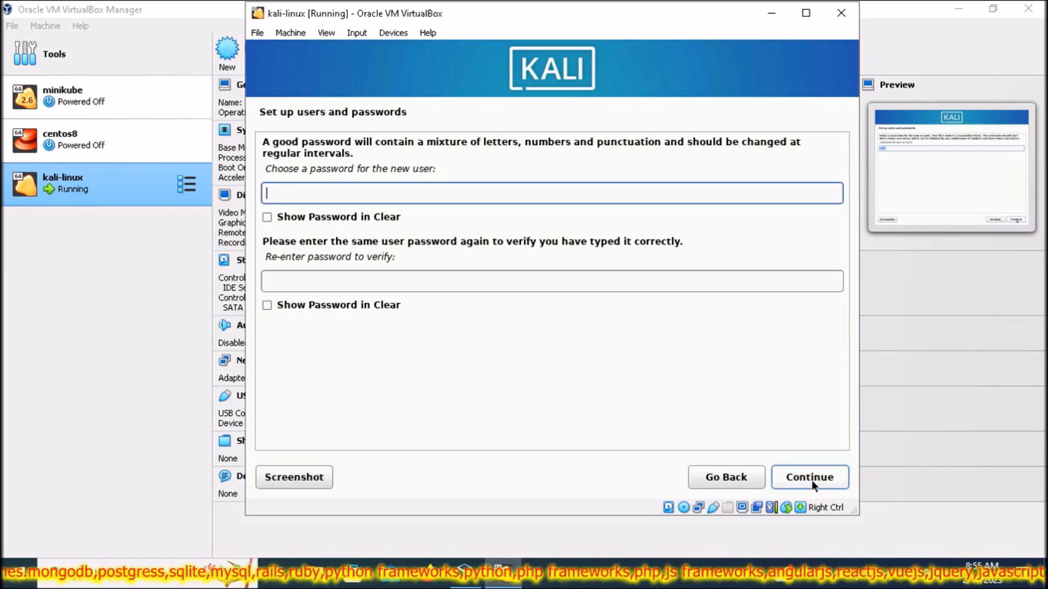
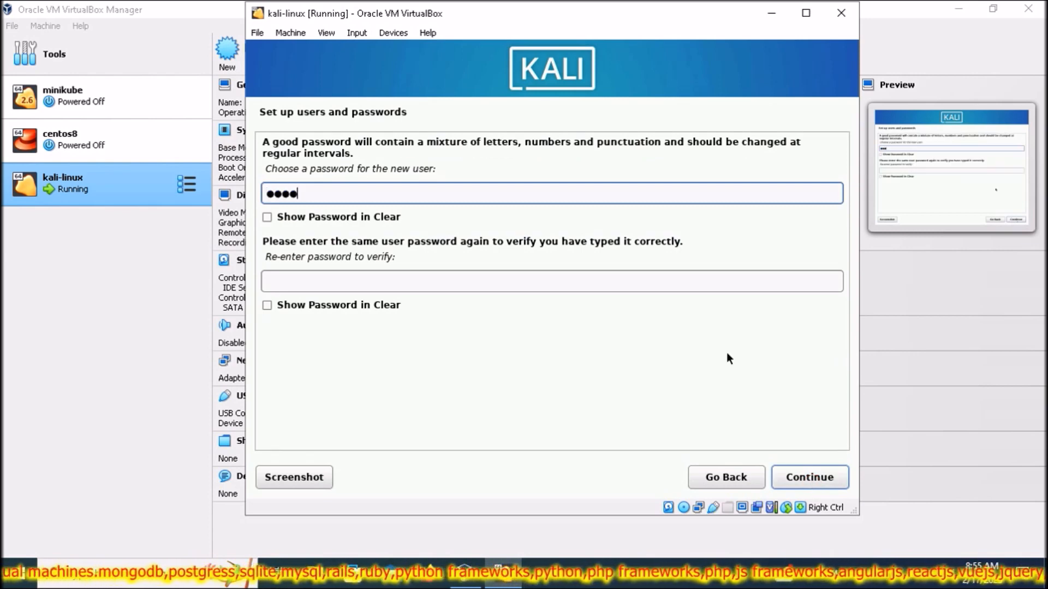
left_click(465, 275)
left_click(796, 479)
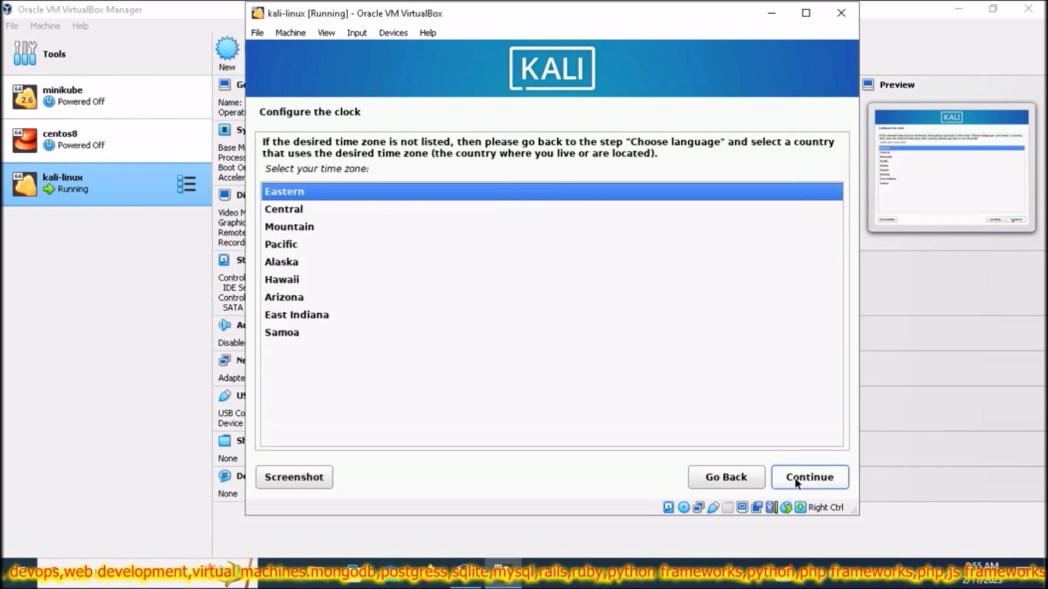
- Keep Eastern time and guided-partition the entire 32.2 GB disk into one partition, writing changes
left_click(795, 478)
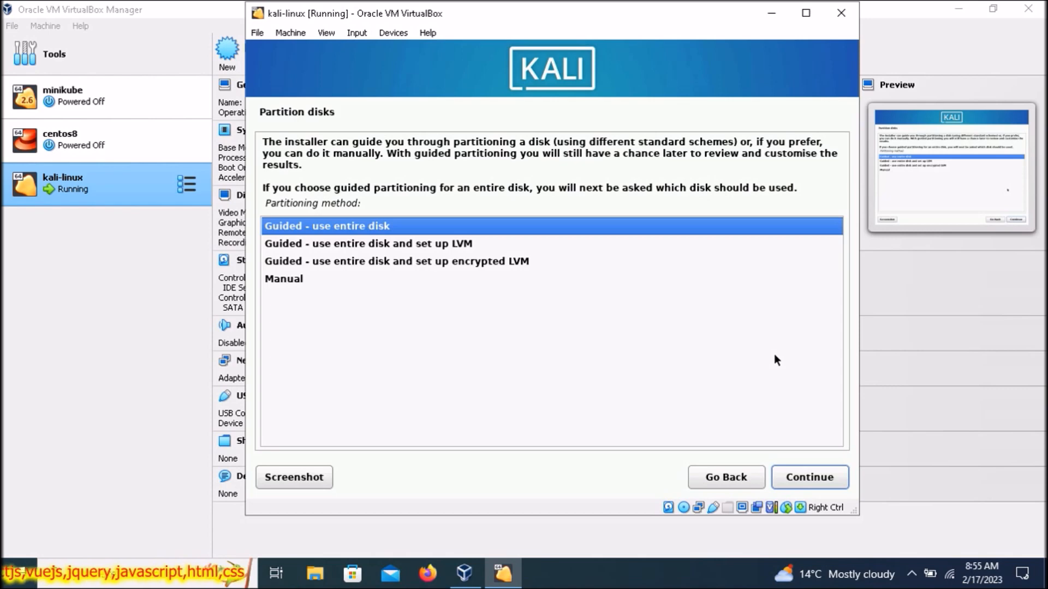
left_click(813, 478)
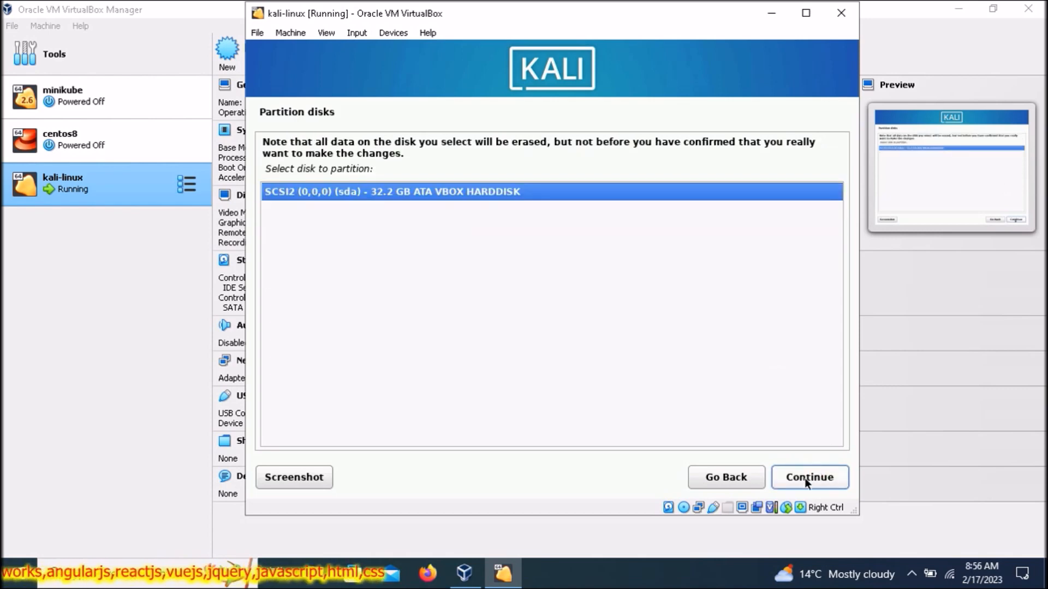
left_click(804, 478)
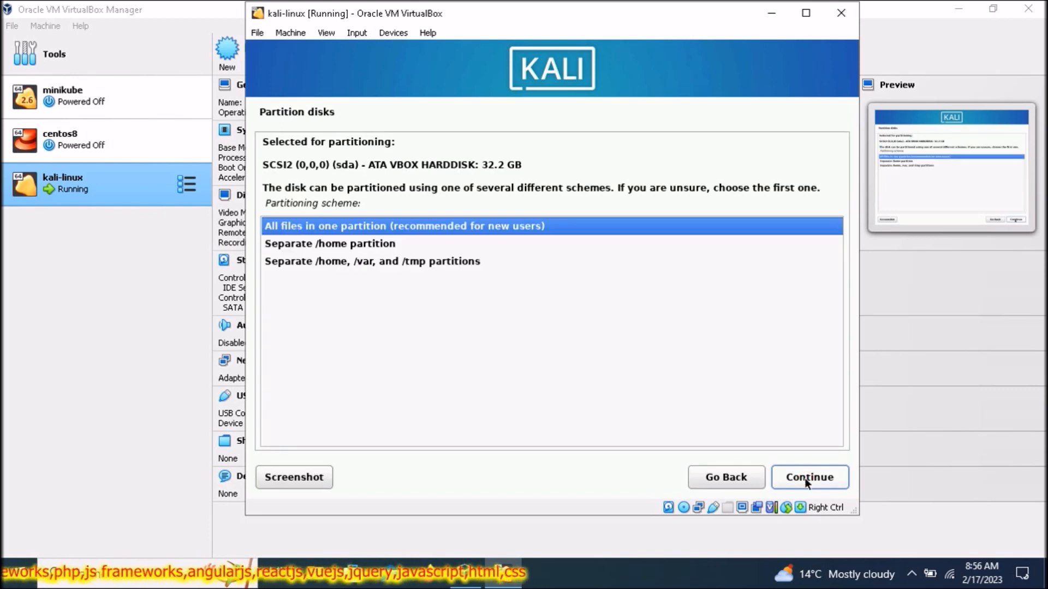
left_click(805, 479)
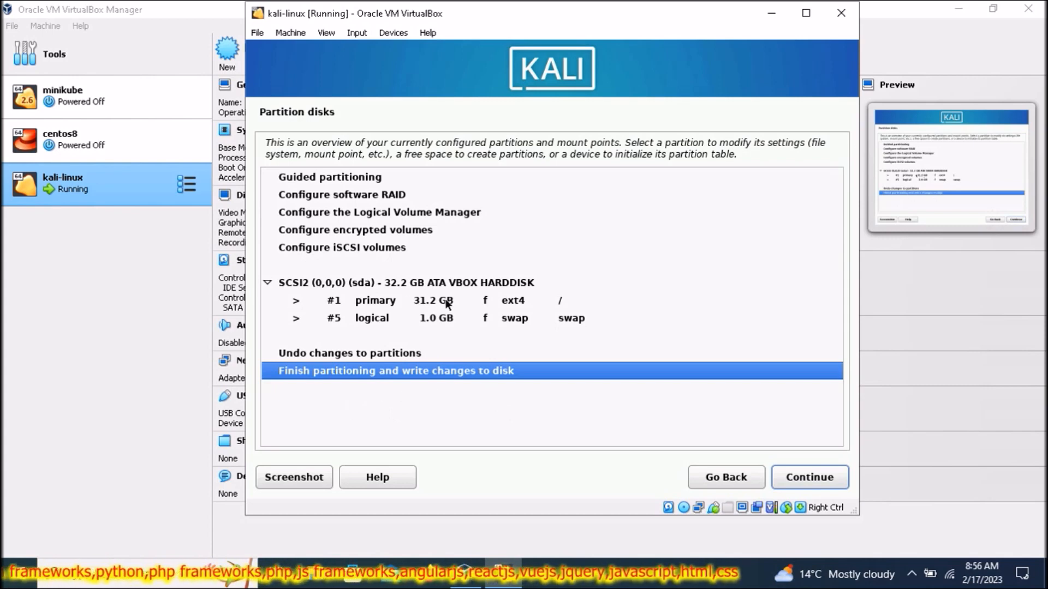
left_click(809, 479)
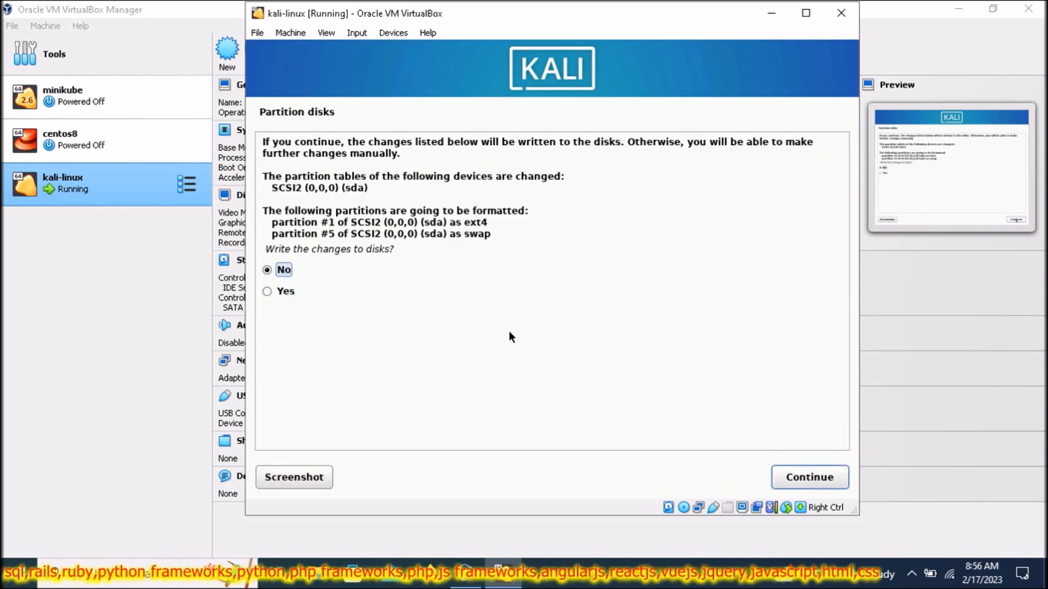
left_click(266, 292)
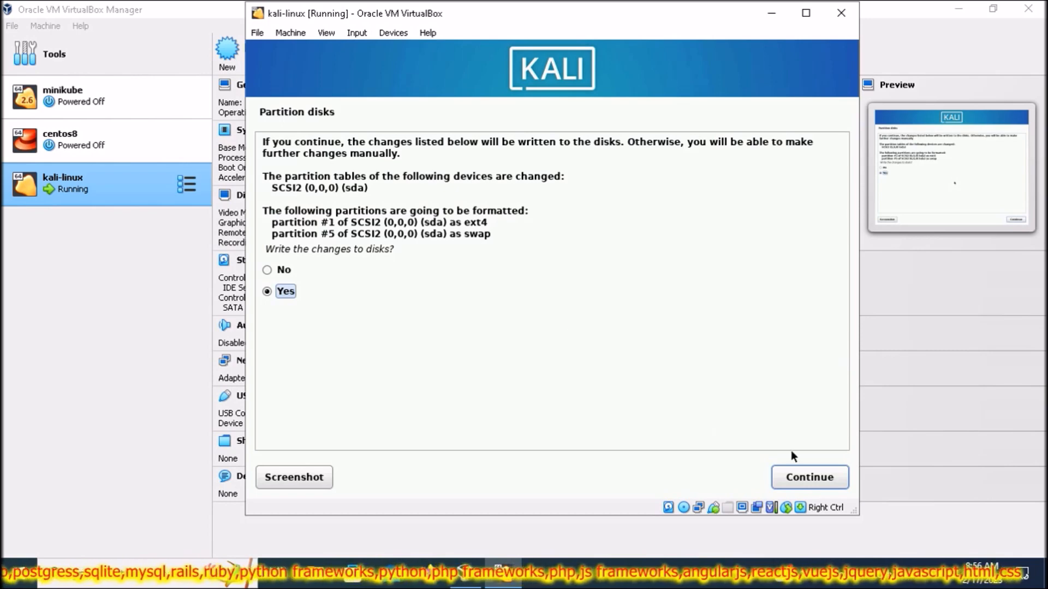
left_click(807, 485)
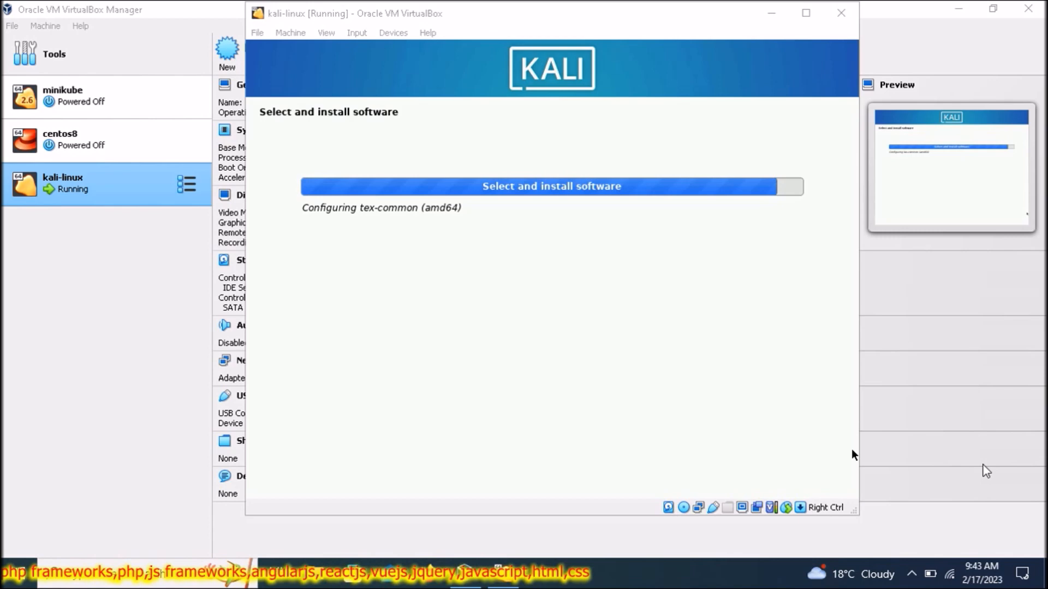
- Agree to install GRUB and put it on /dev/sda, letting installation finish
left_click(911, 574)
right_click(913, 544)
left_click(953, 482)
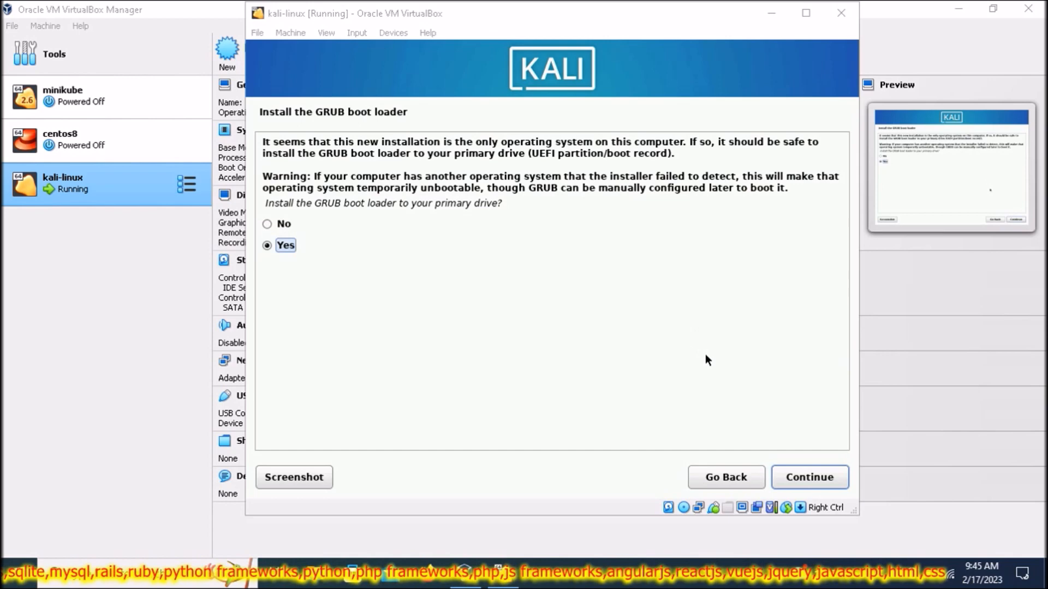
left_click(800, 478)
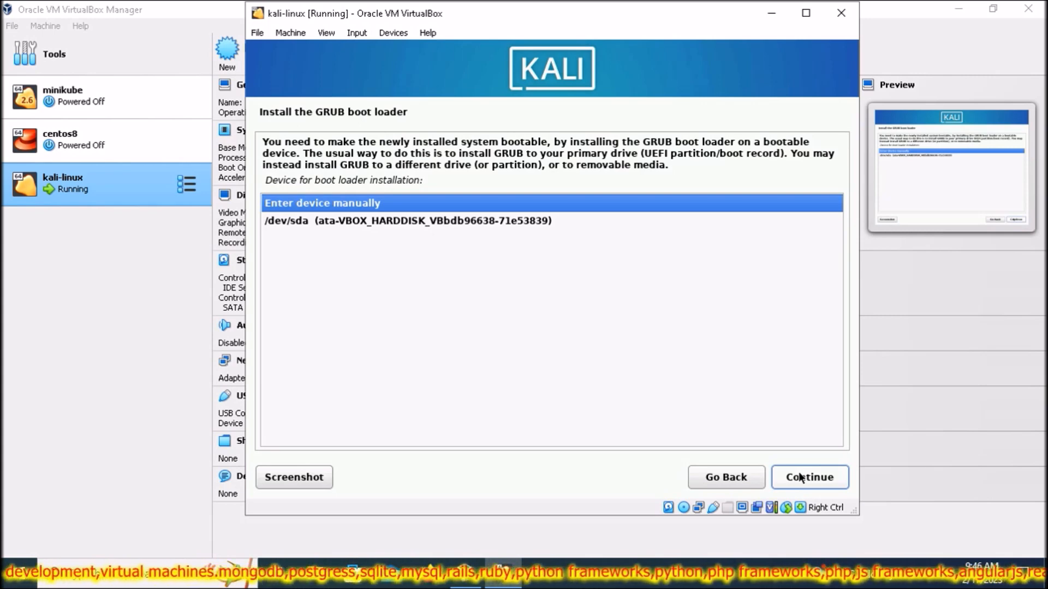
left_click(500, 219)
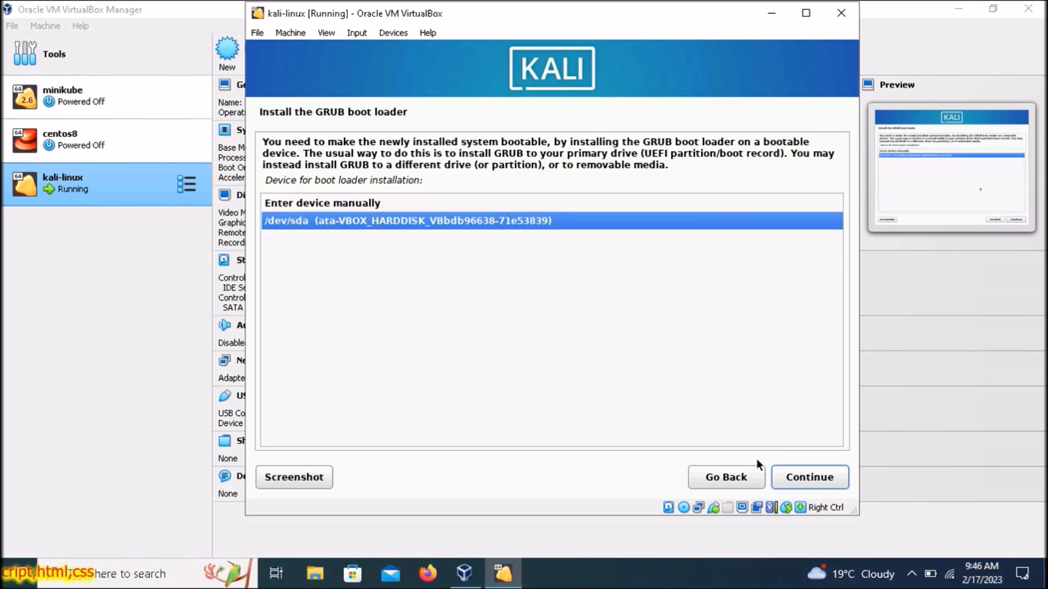
left_click(803, 477)
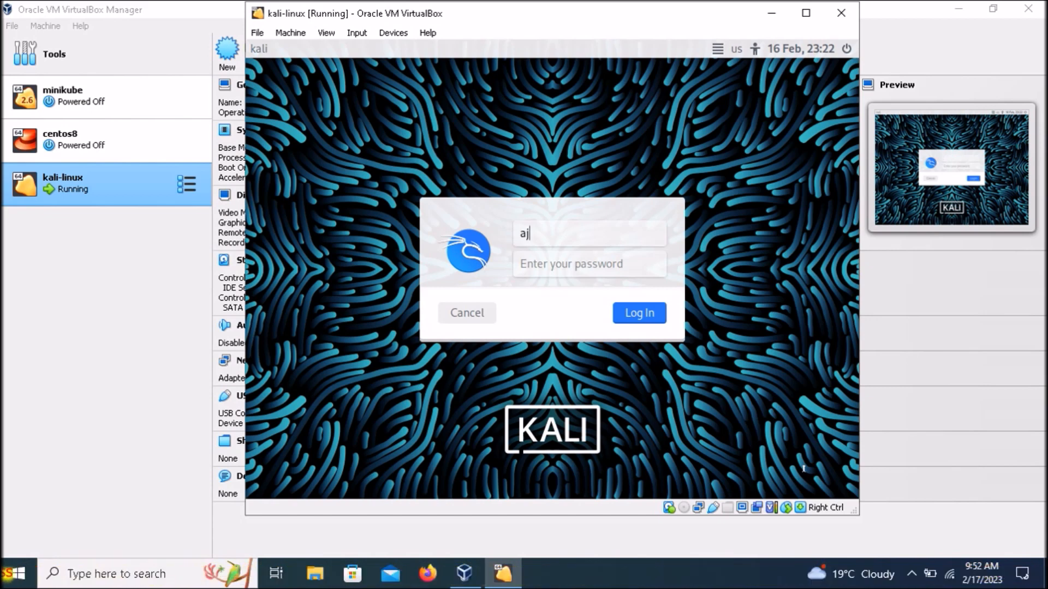
- Finish entering the Kali login credentials, log in, and move the VM window left and down
key("Return")
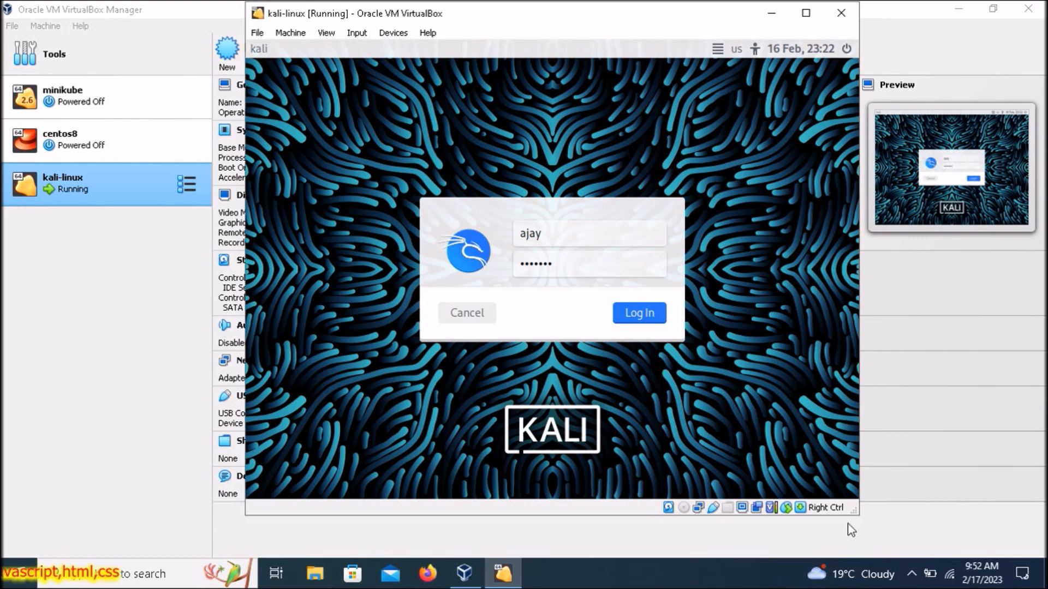
left_click(655, 321)
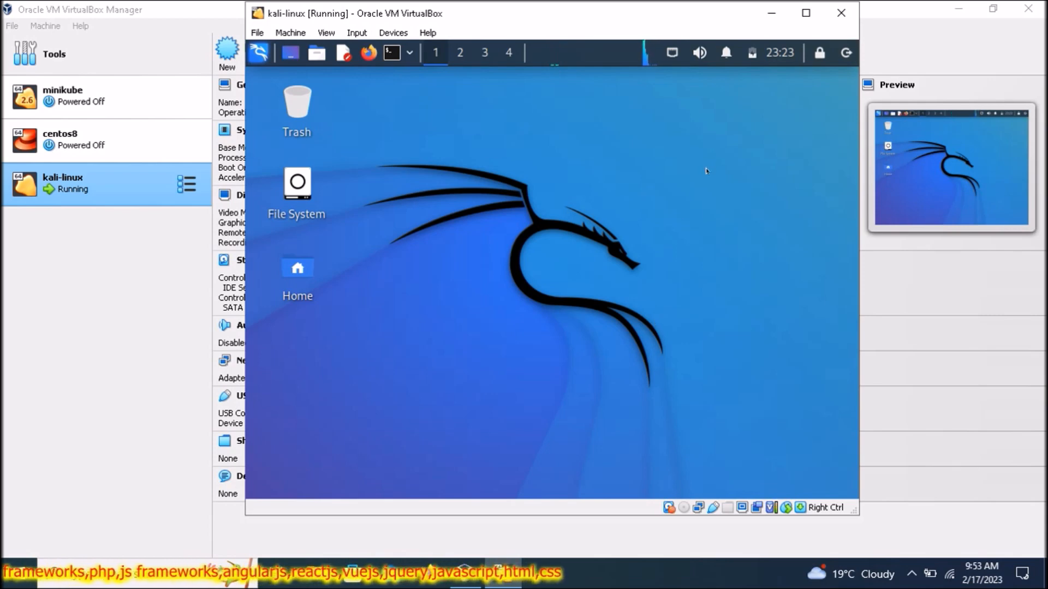
left_click_drag(591, 22, 567, 40)
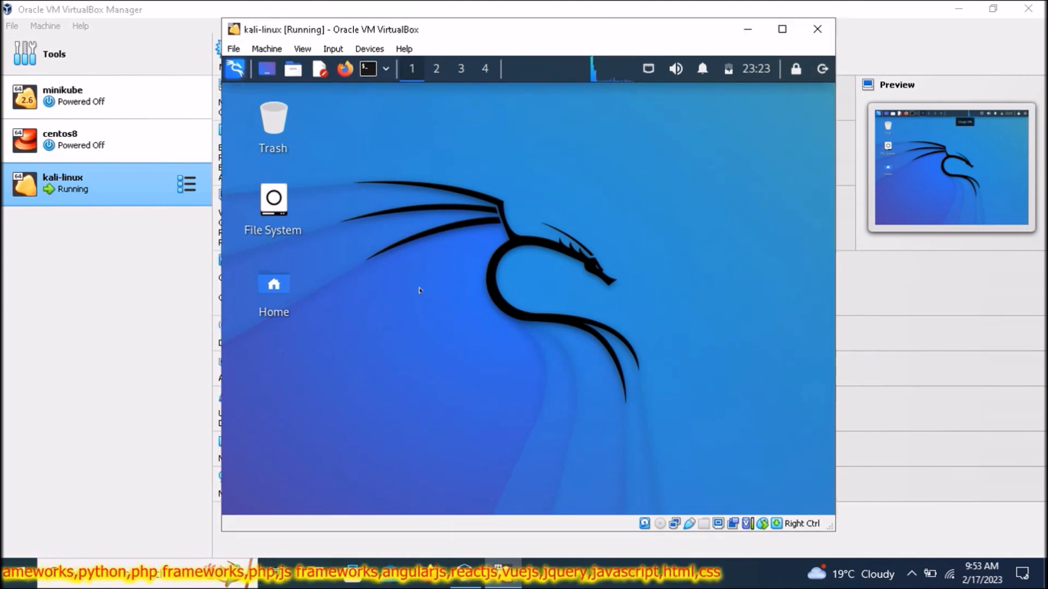
left_click(294, 136)
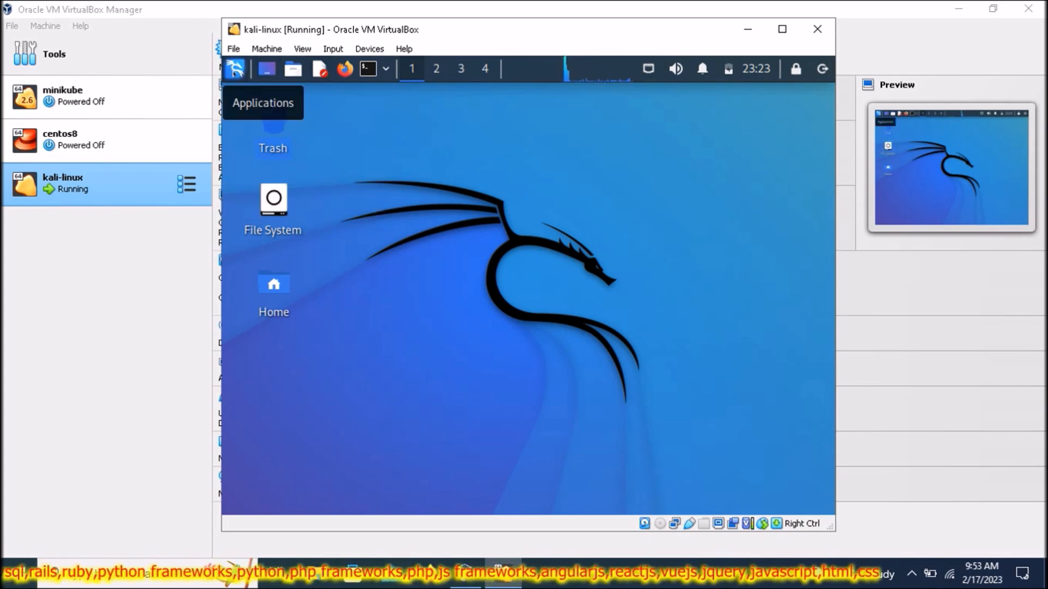
left_click(265, 72)
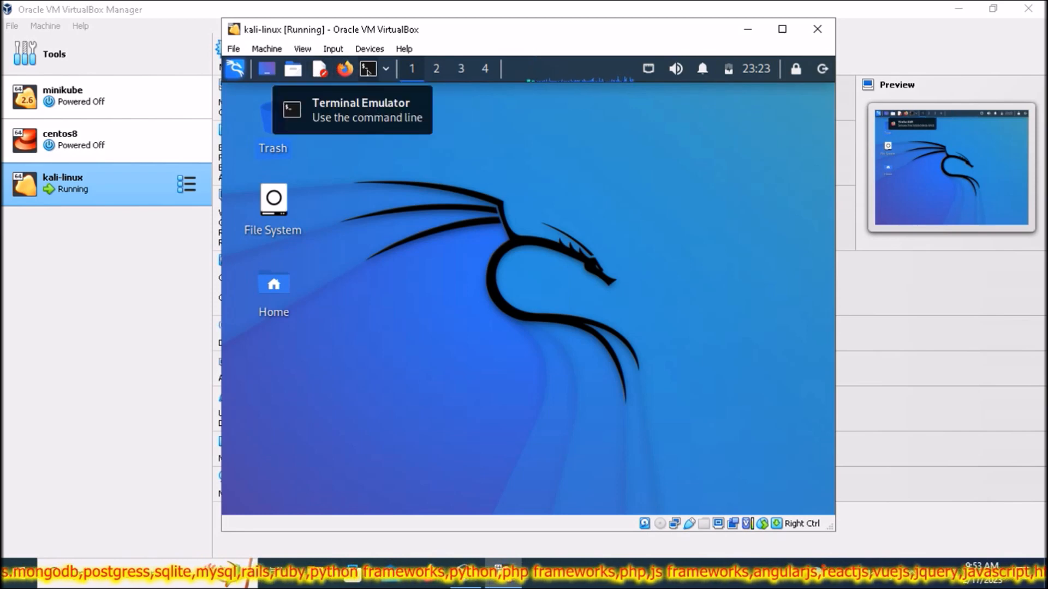
left_click(583, 73)
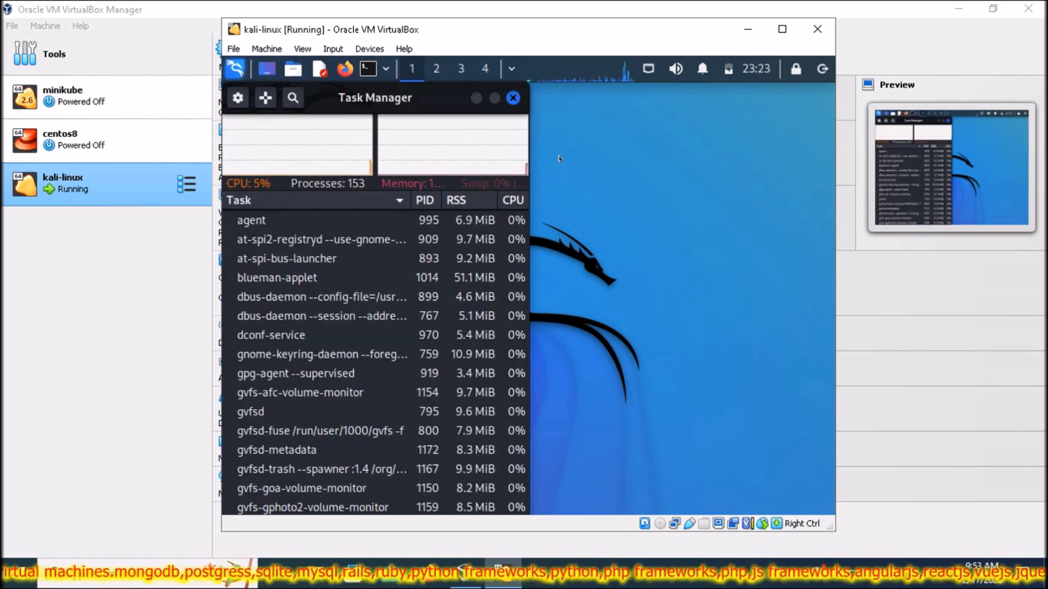
left_click(513, 97)
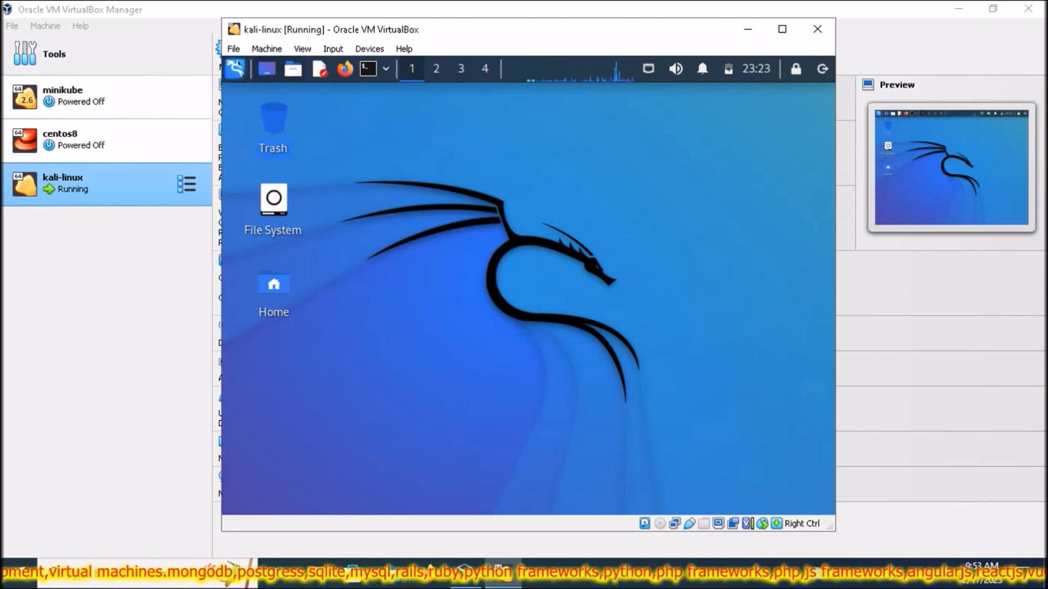
- Browse the Kali Applications menu categories from Recently Used, then search it for 'term'
left_click(236, 69)
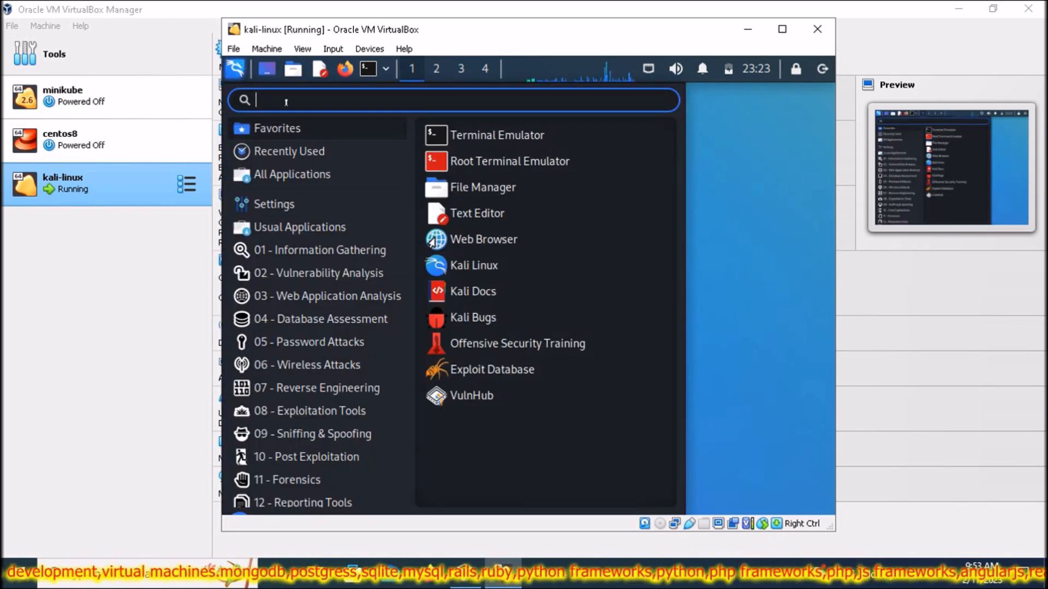
type("termina")
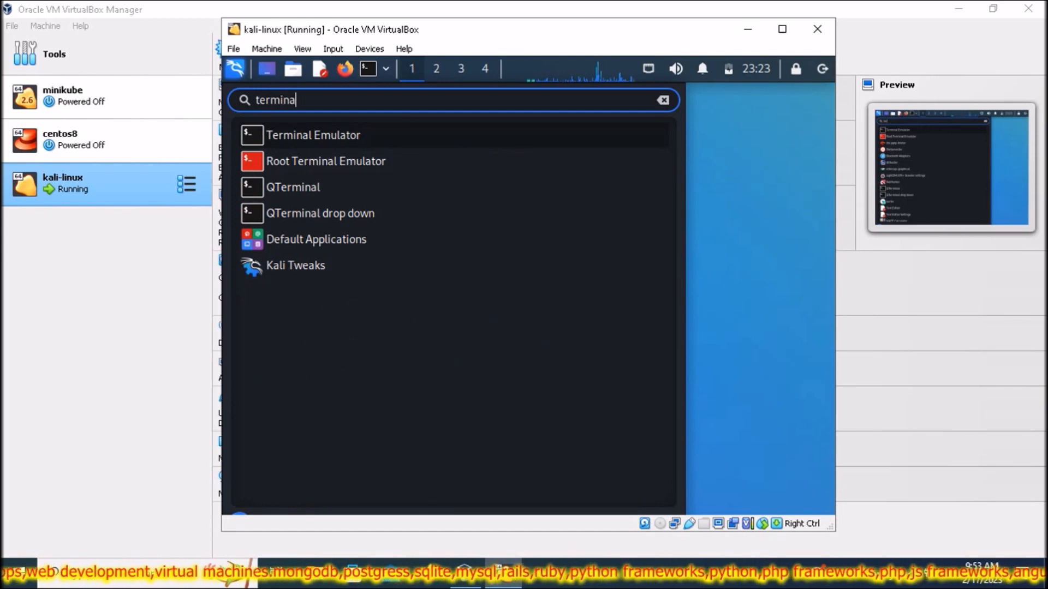
key("BackSpace")
key("BackSpace")
key("BackSpace")
key("BackSpace")
key("BackSpace")
key("BackSpace")
key("BackSpace")
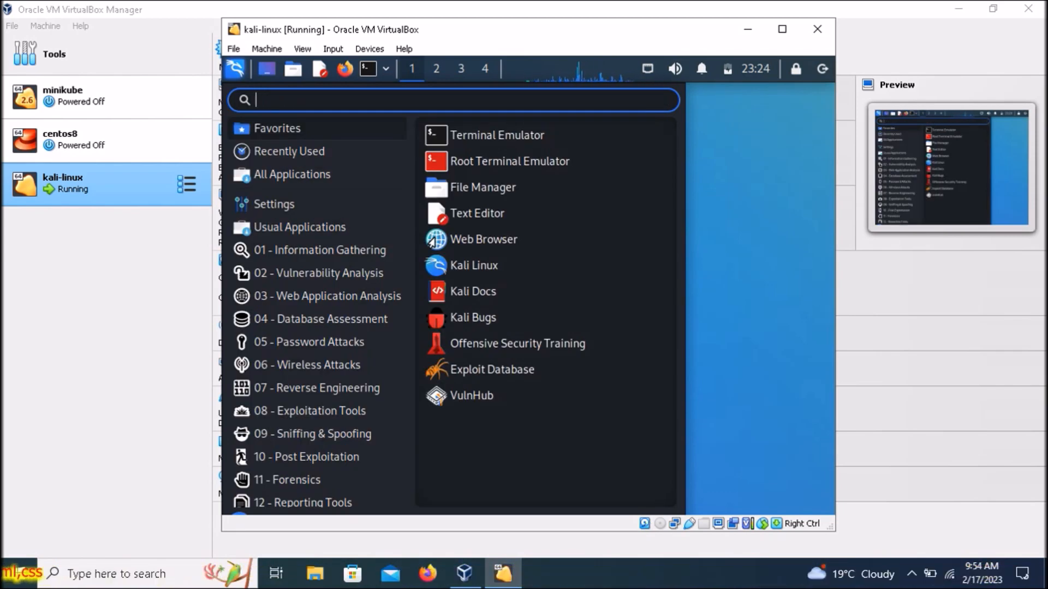
left_click(301, 157)
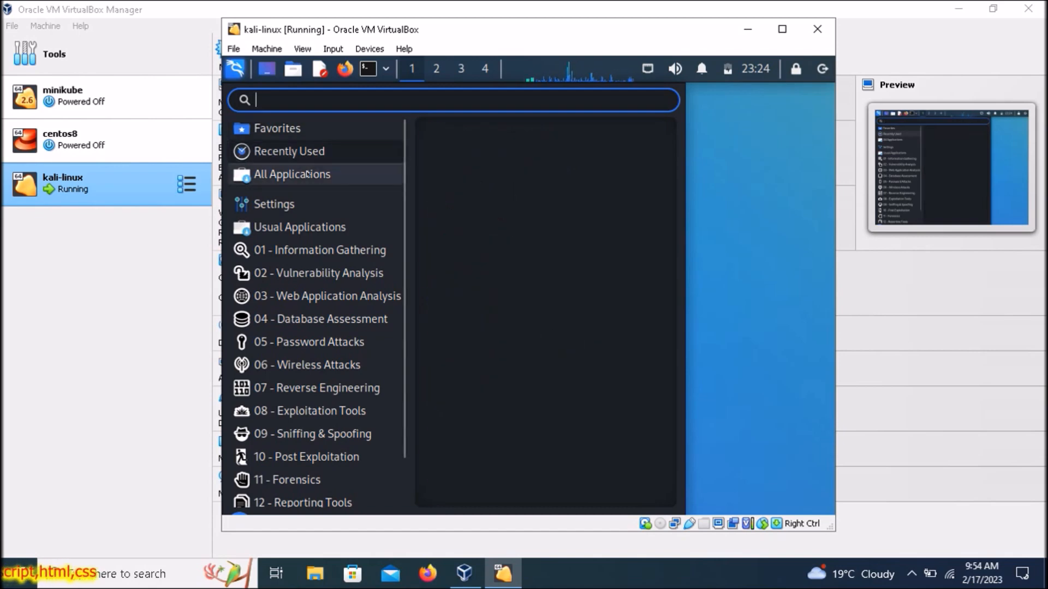
mouse_move(334, 251)
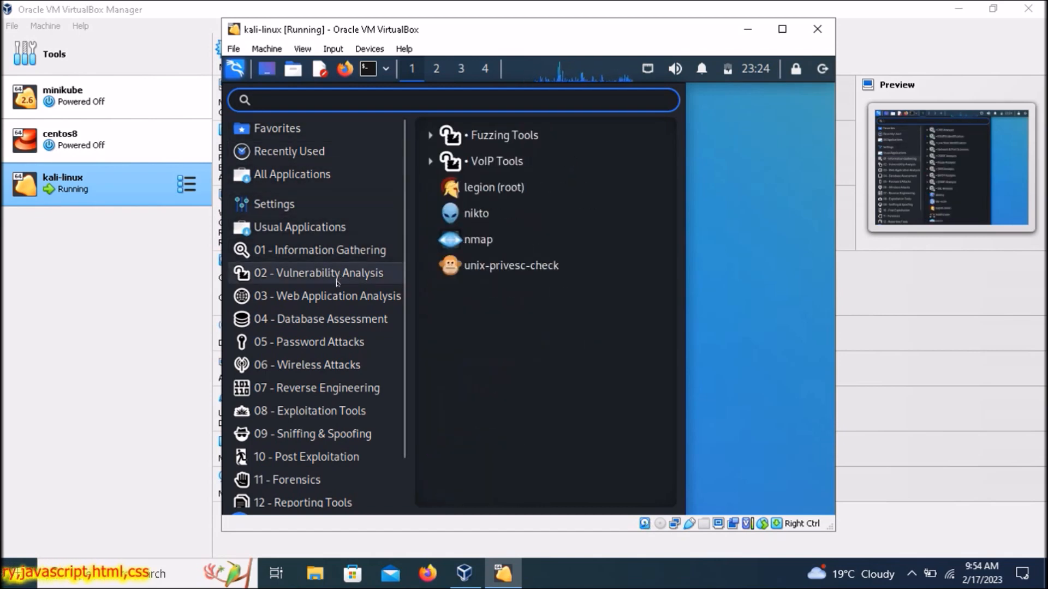
mouse_move(361, 319)
mouse_move(344, 338)
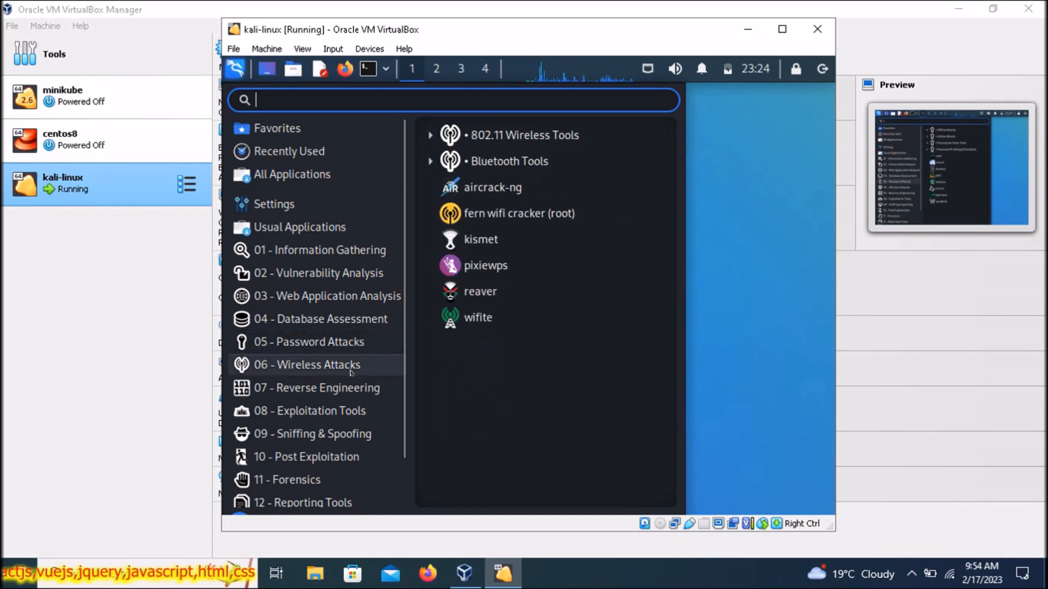
mouse_move(344, 372)
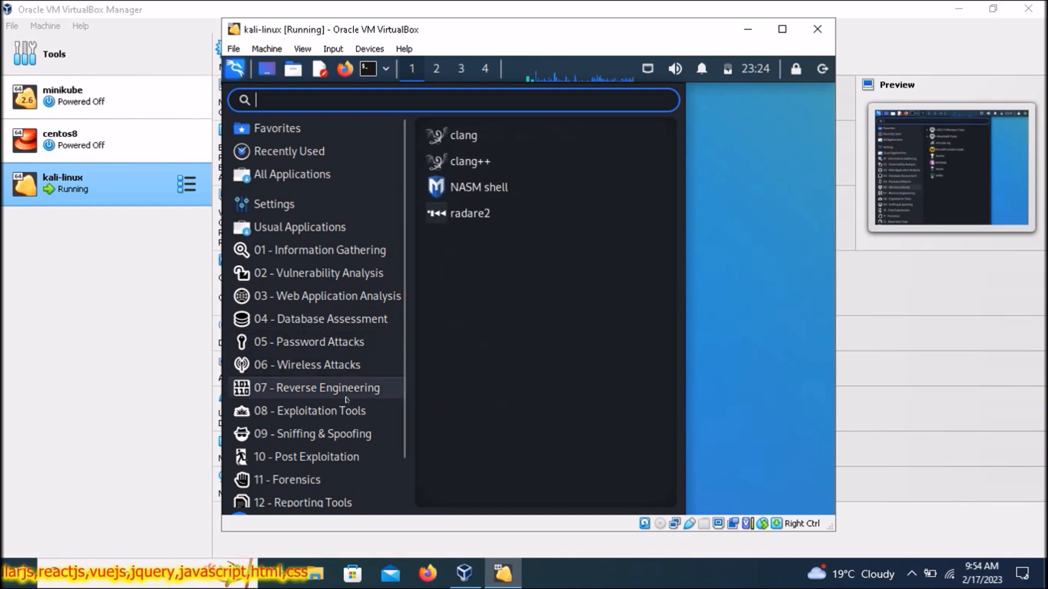
mouse_move(337, 486)
type("termin")
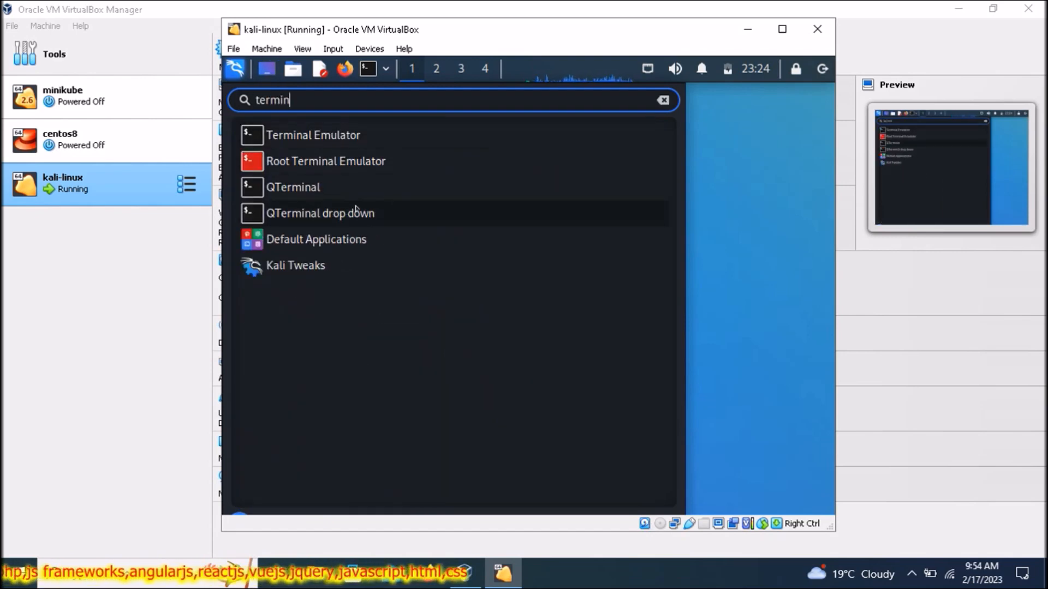
- Launch Terminal Emulator and list the home folder with ls and ls -ls
left_click(397, 143)
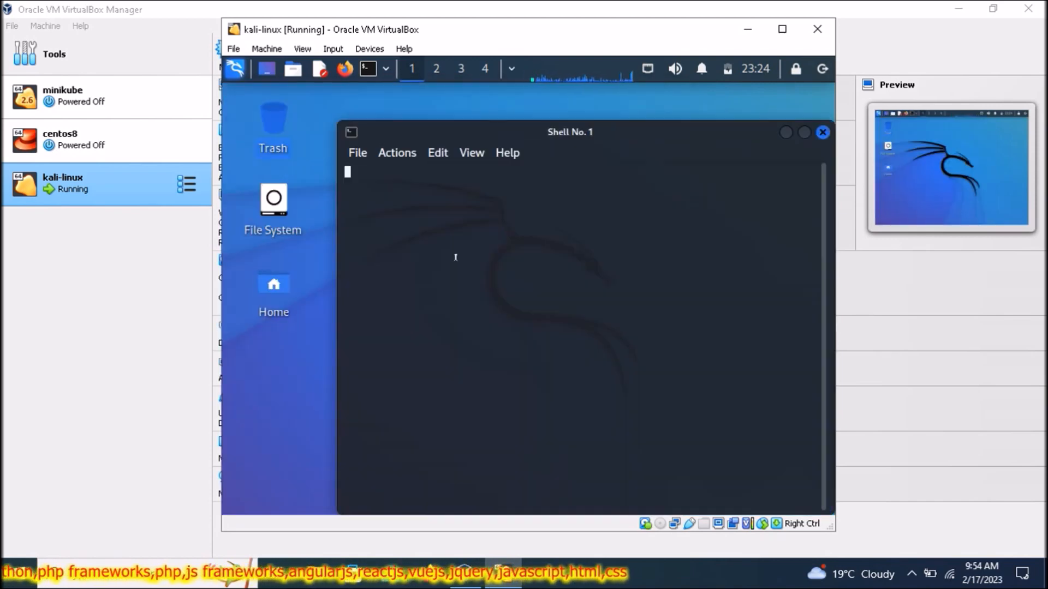
type("ls")
key("Return")
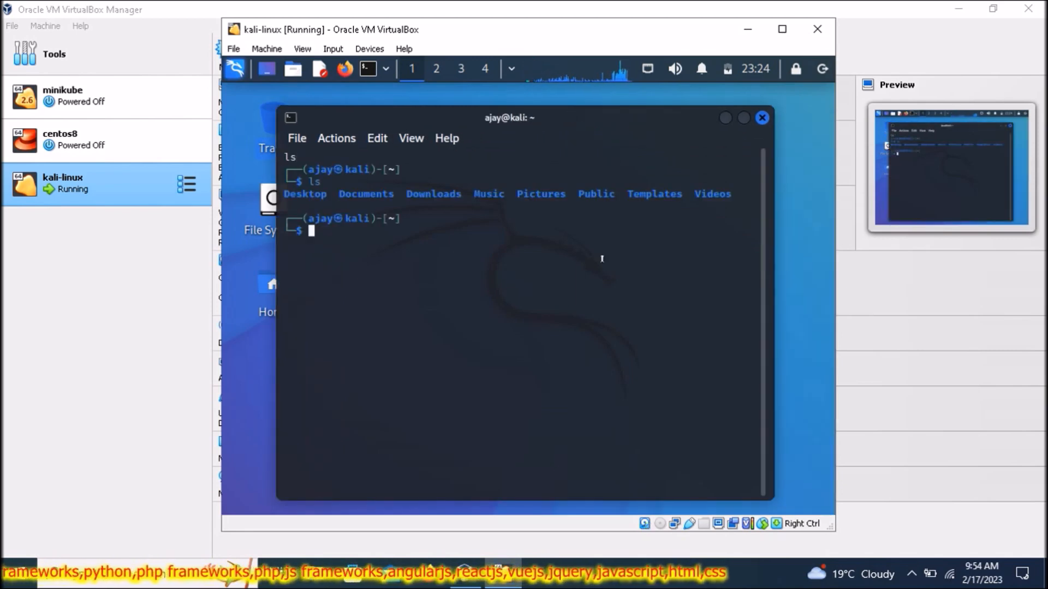
type("ls -ls")
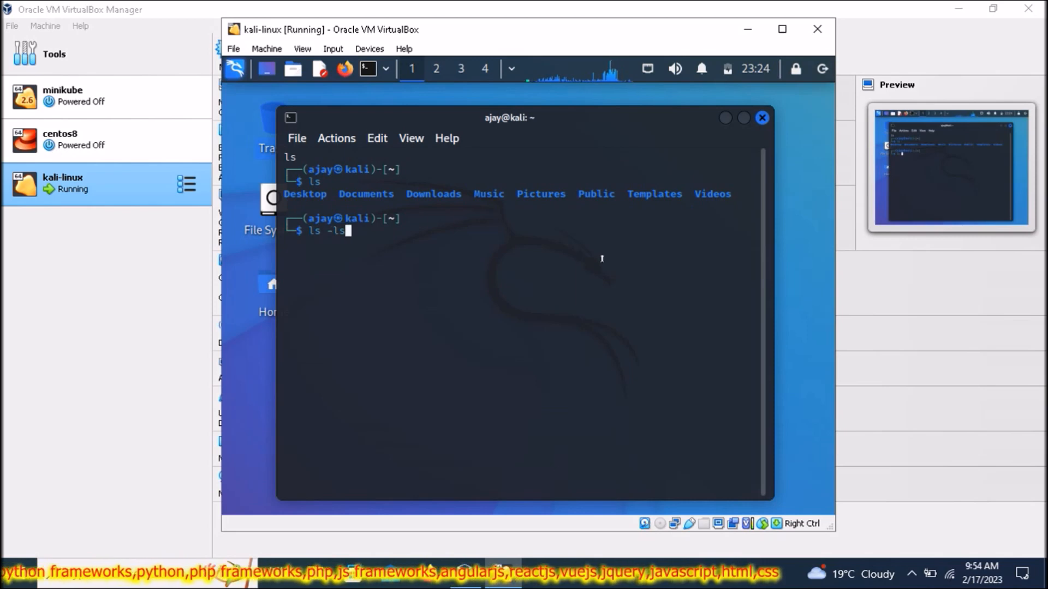
key("Return")
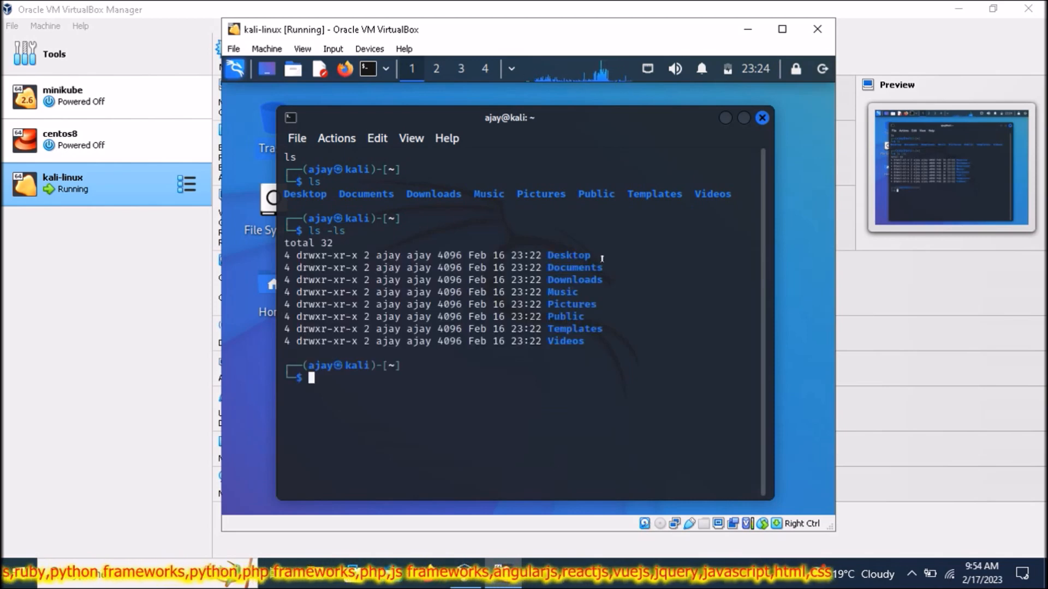
- Print the working directory, clear the screen, run pwd again, then exit the terminal
type("pwd")
key("Return")
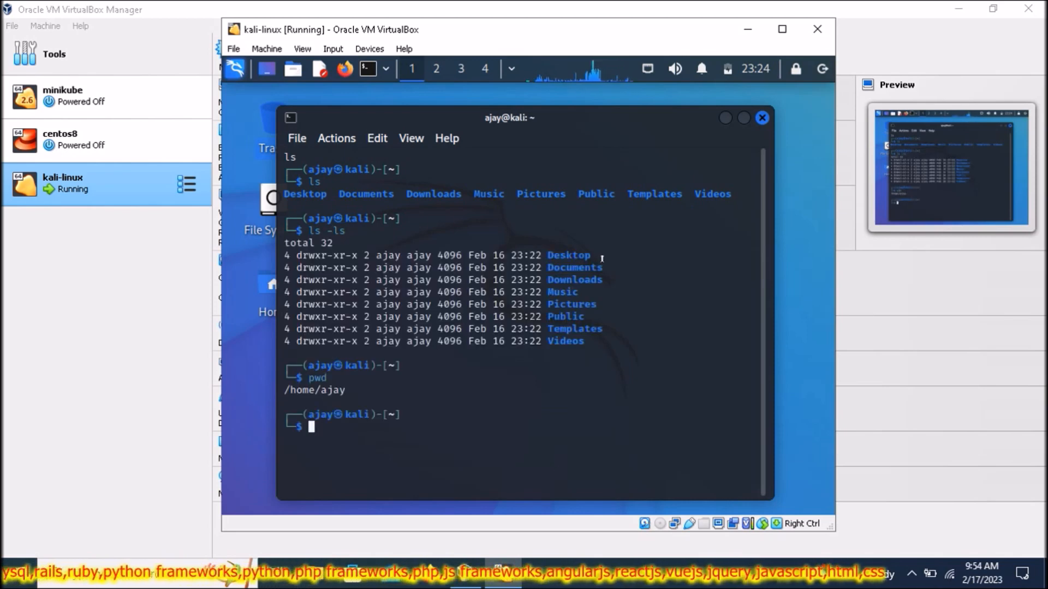
type("clear")
key("Return")
type("pw")
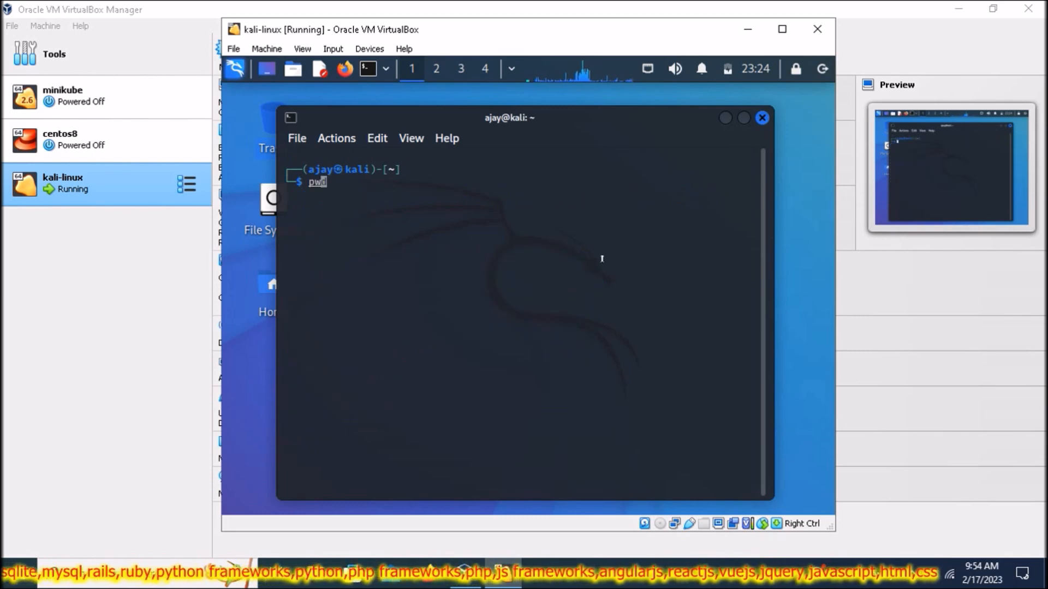
type("d")
key("Return")
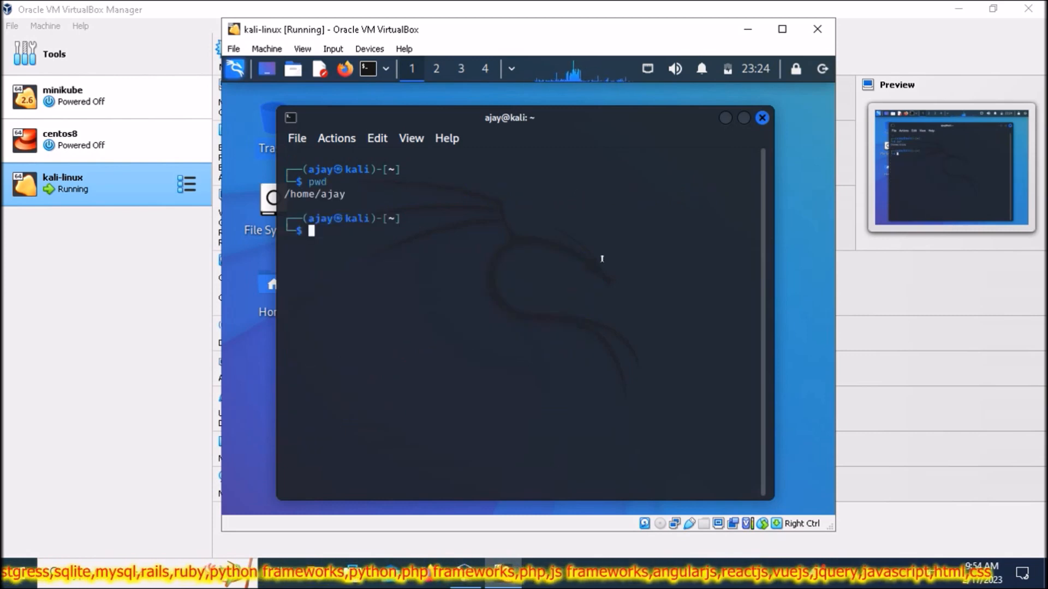
type("exit")
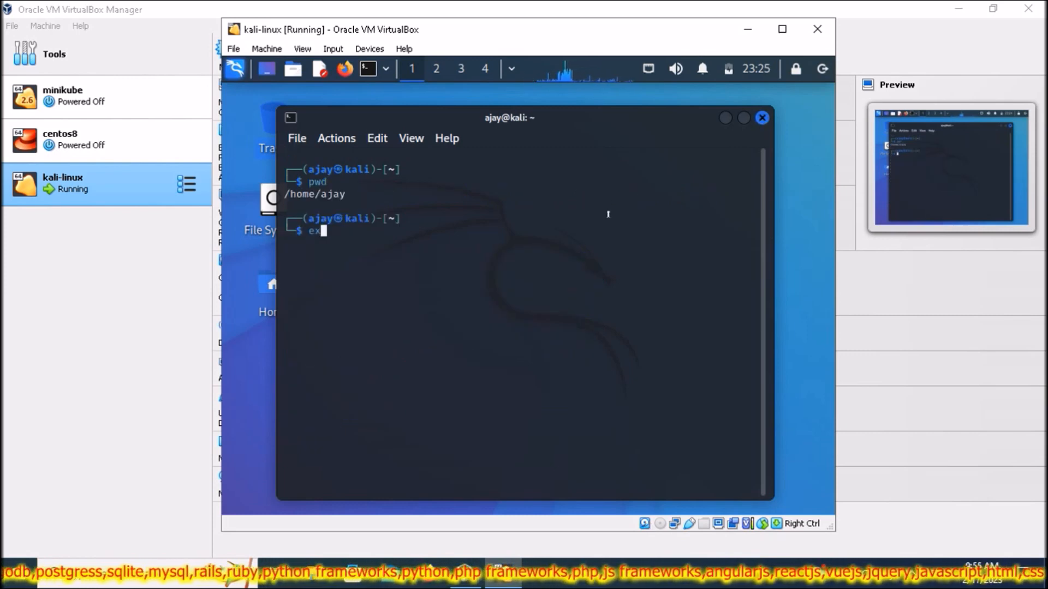
key("Return")
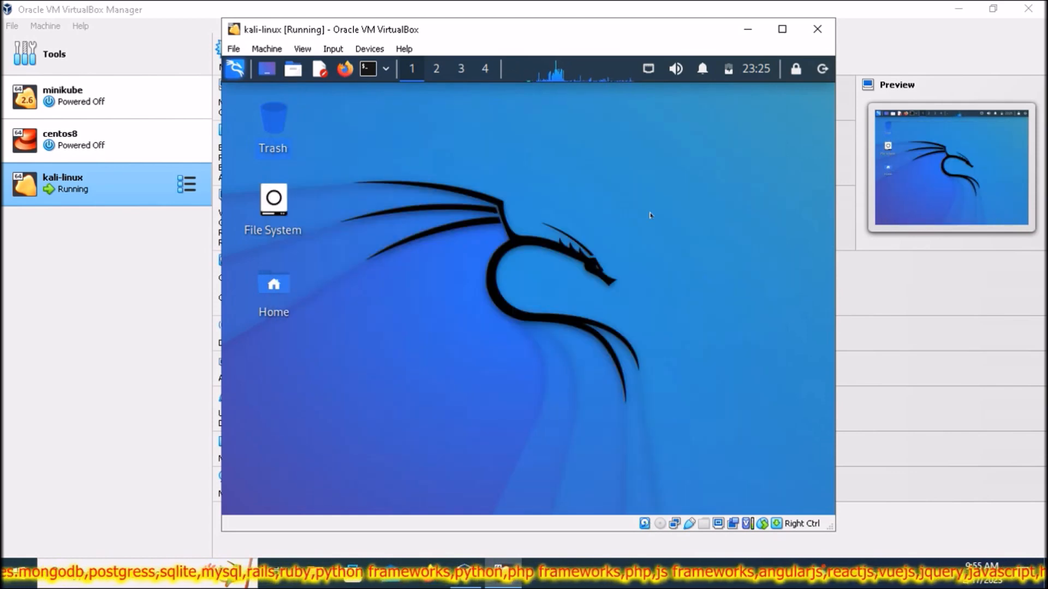
- Power off kali-linux, then uncheck Optical and Floppy so System boot order is Hard Disk only
left_click(817, 29)
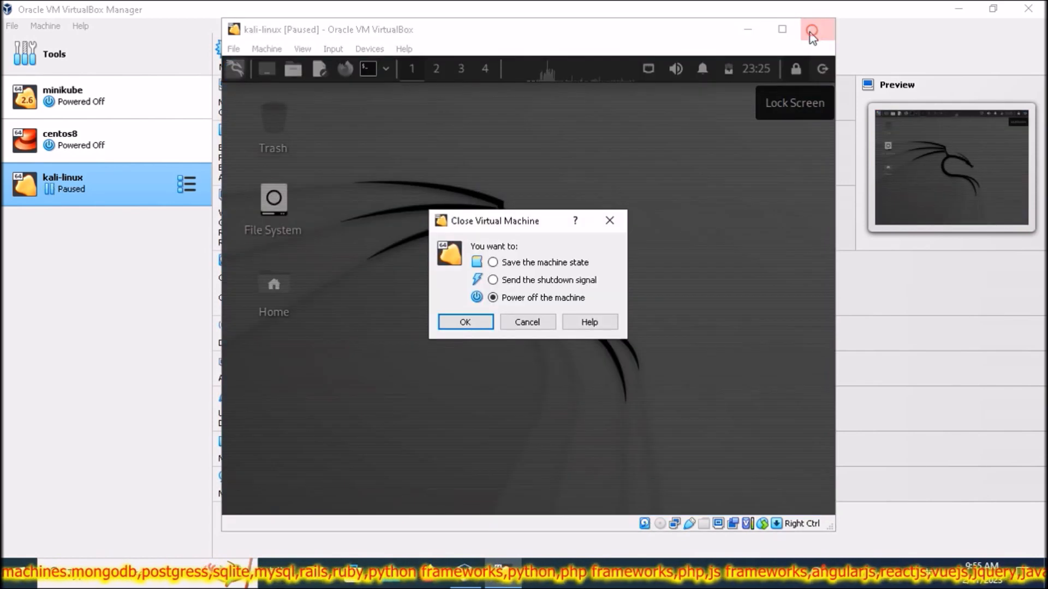
left_click(466, 324)
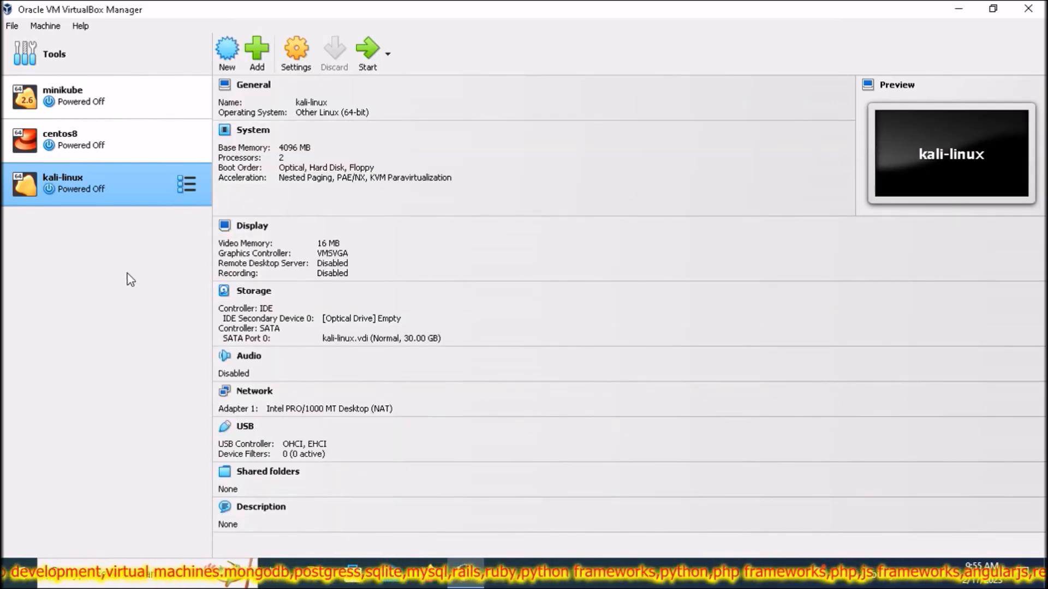
right_click(126, 189)
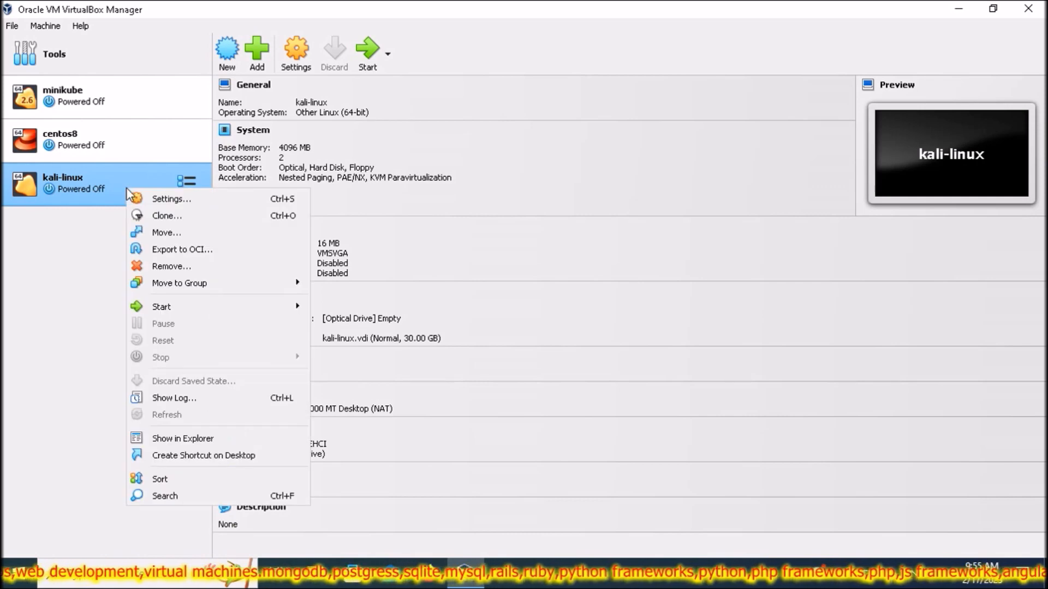
left_click(157, 201)
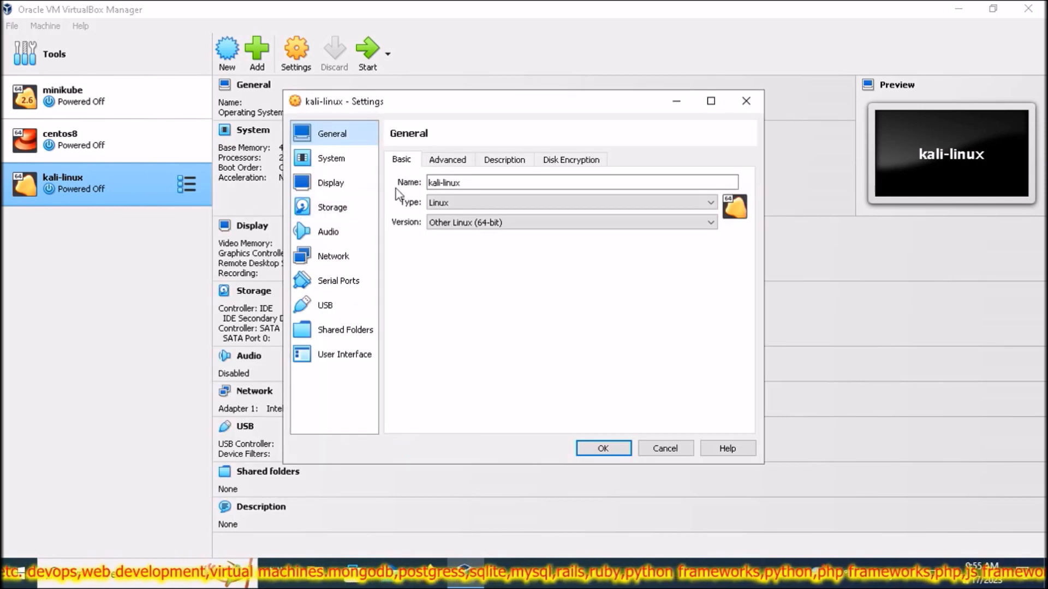
left_click(331, 160)
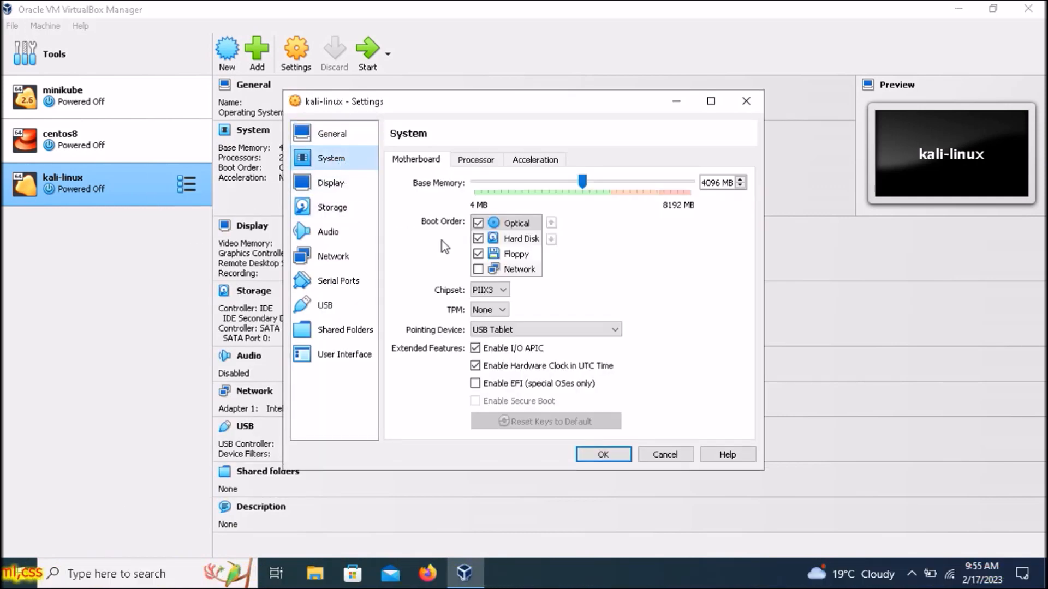
left_click(478, 224)
left_click(478, 254)
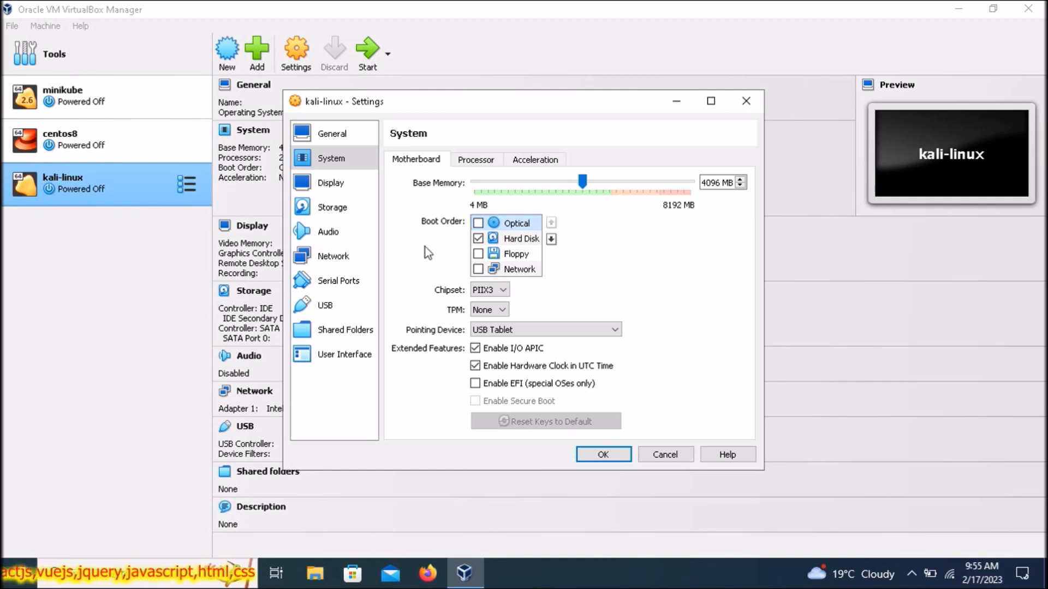
left_click(603, 455)
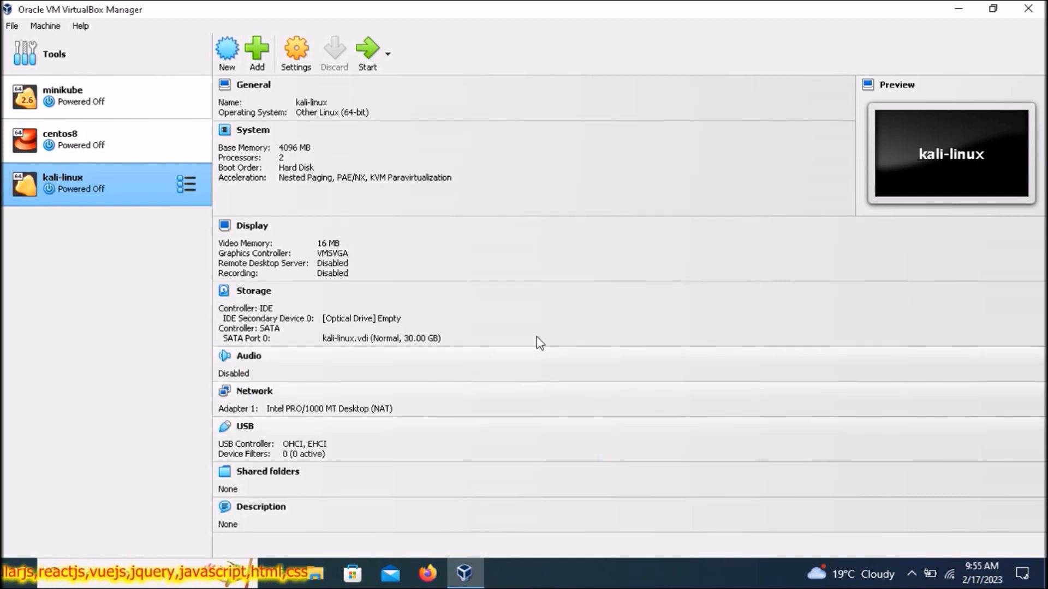
- Start kali-linux, dismiss the notification panel, and log in with the username and password
left_click(364, 54)
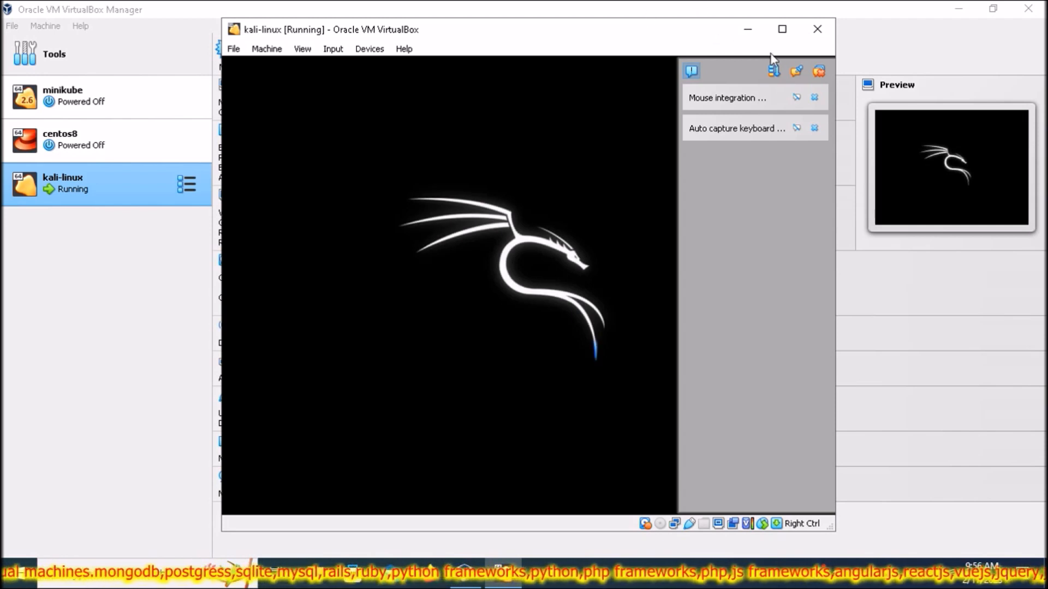
left_click(820, 71)
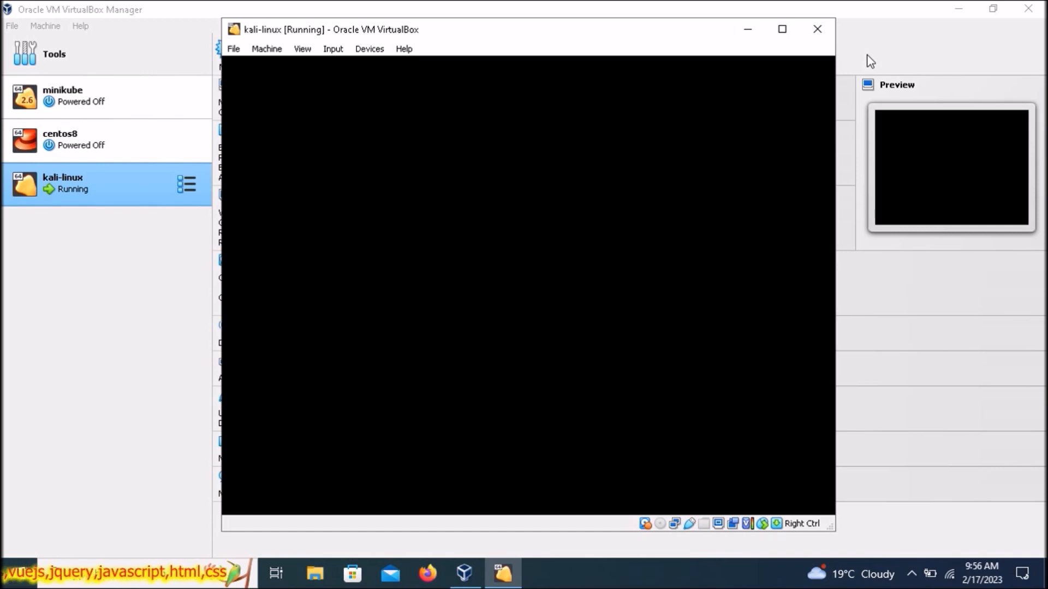
type("jay")
key("Tab")
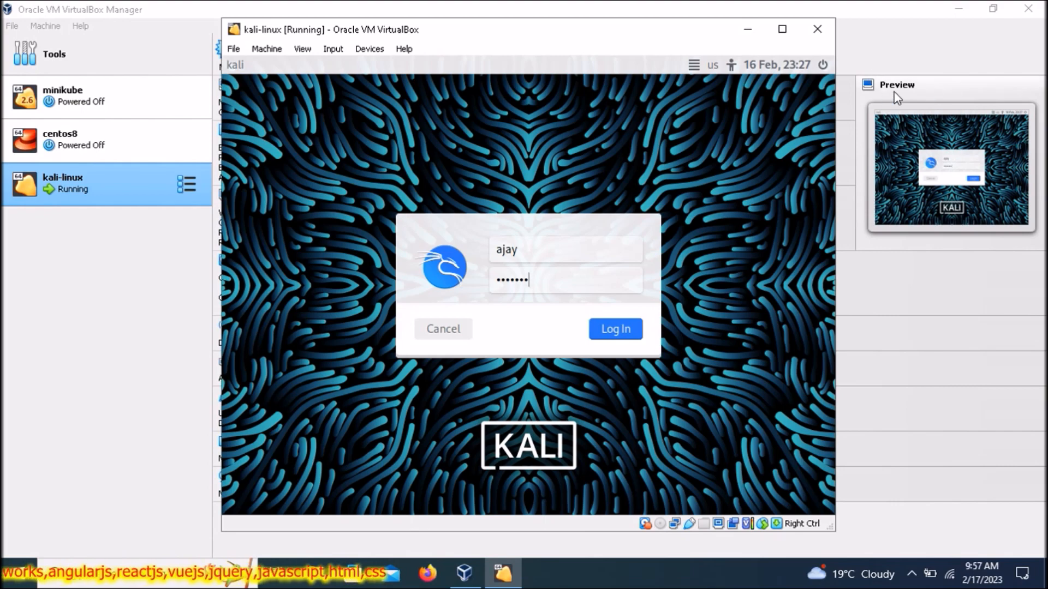
left_click(634, 333)
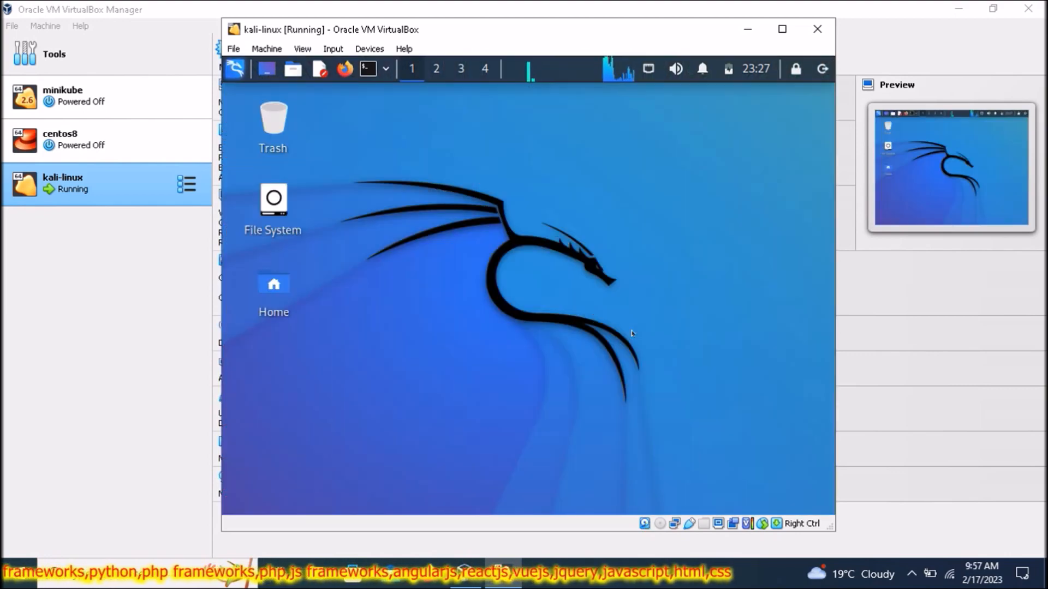
- View the Kali desktop's right-click menu, then close the VM choosing Power off the machine
left_click(550, 220)
right_click(547, 154)
left_click(488, 165)
right_click(488, 165)
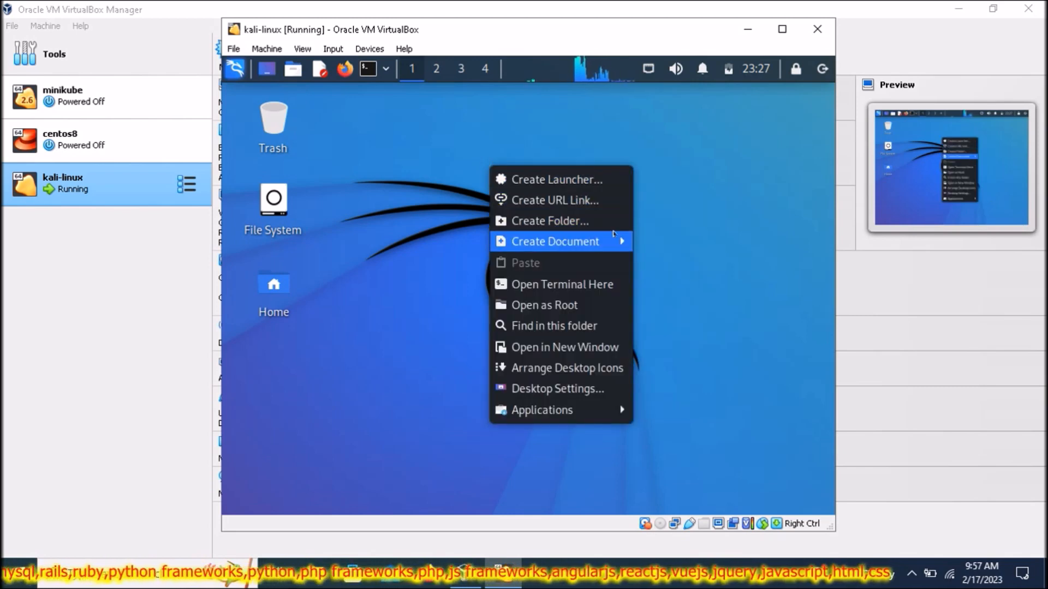
left_click(697, 393)
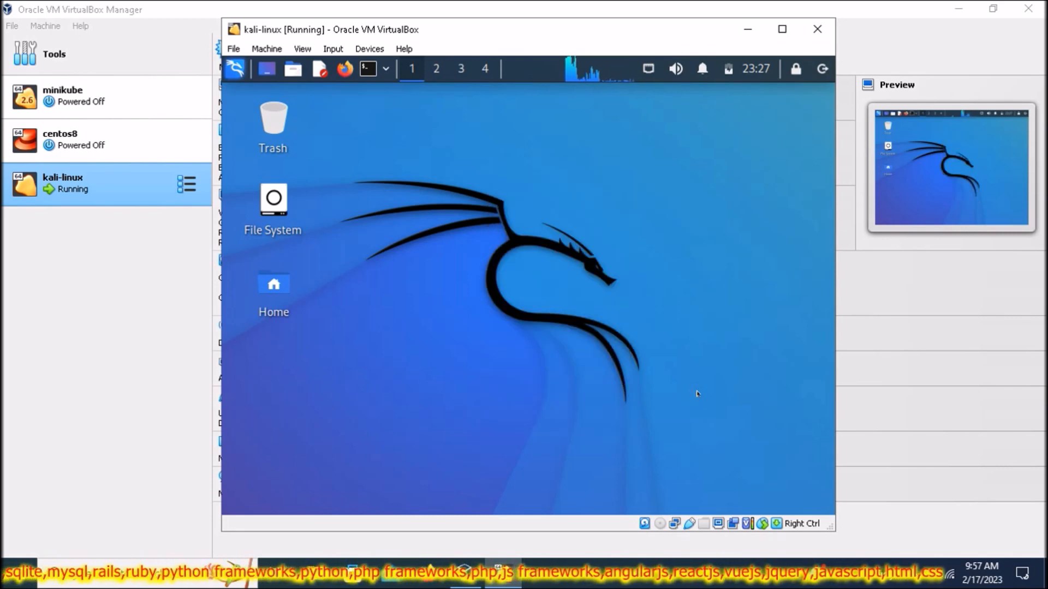
left_click(818, 34)
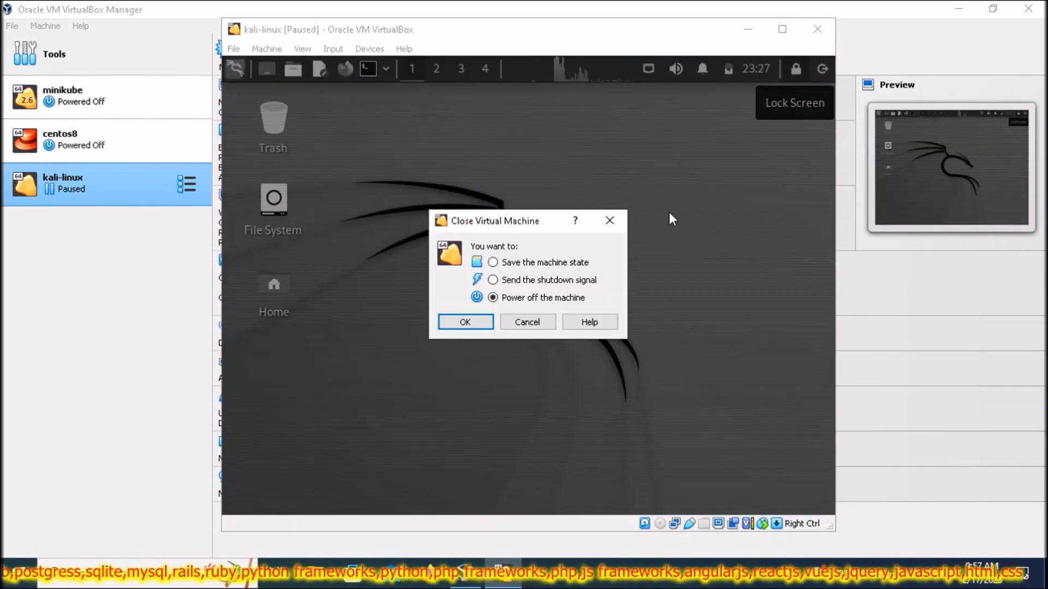
left_click(457, 321)
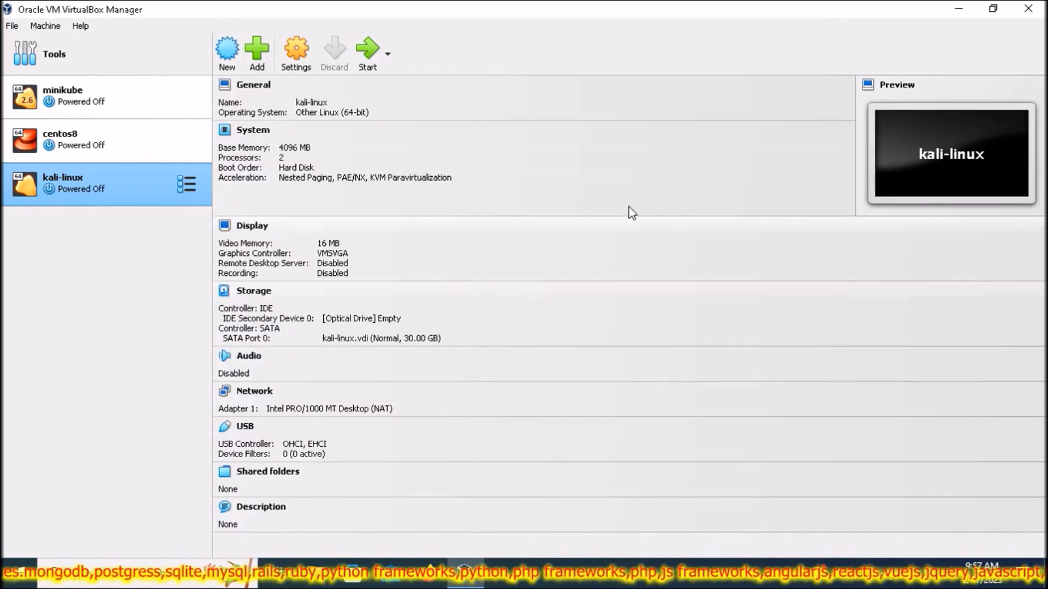